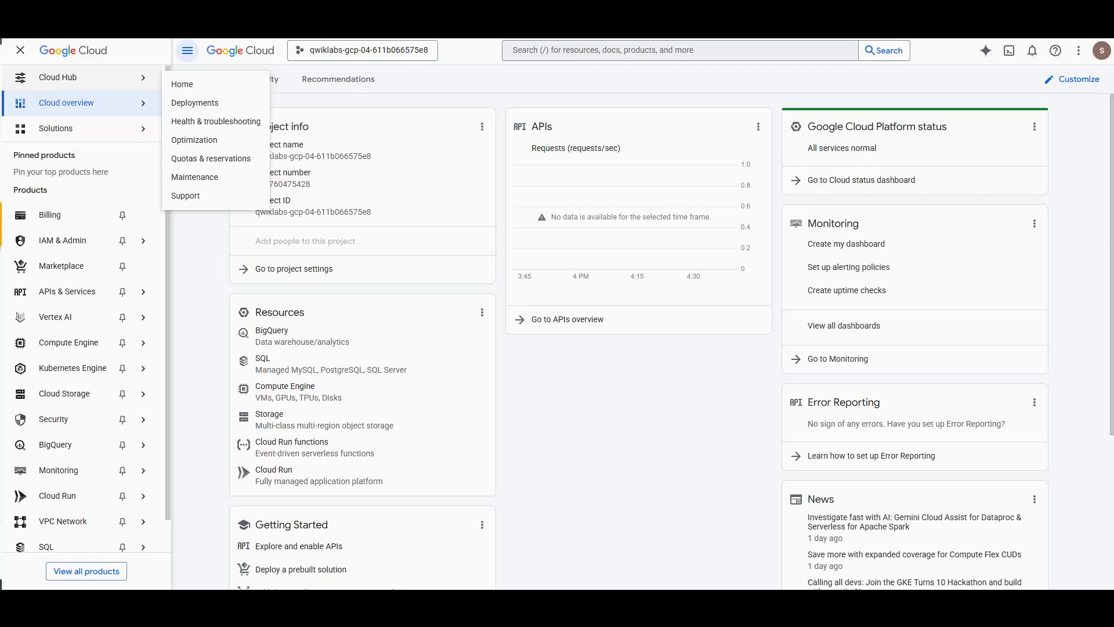
Find BigQuery with the console search, open it and dismiss the welcome message
left_click(554, 51)
type("bigquery")
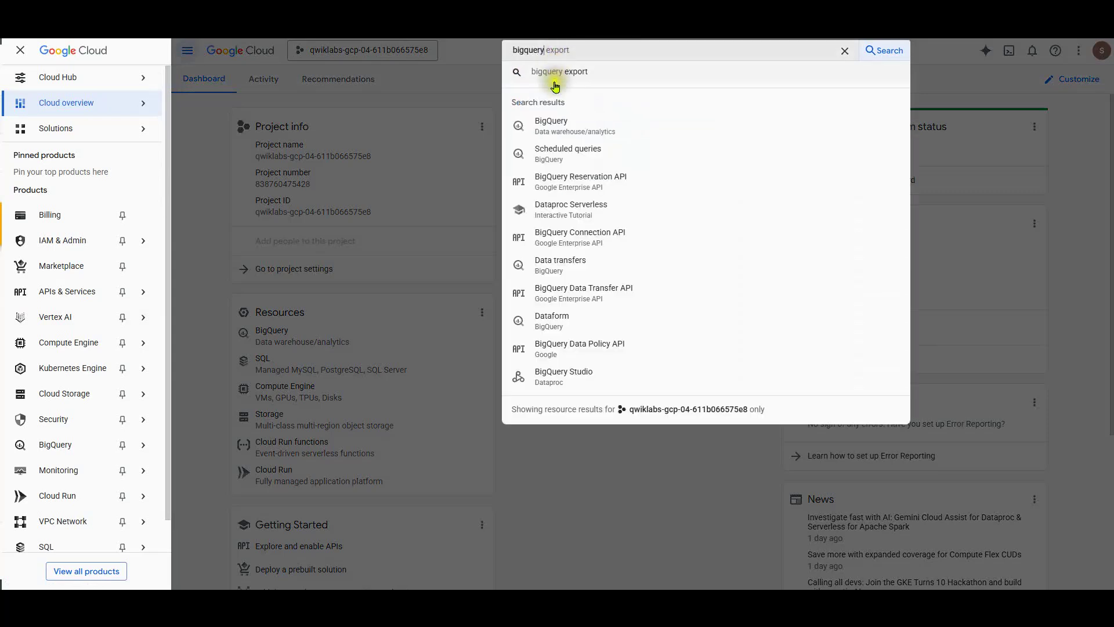
left_click(551, 133)
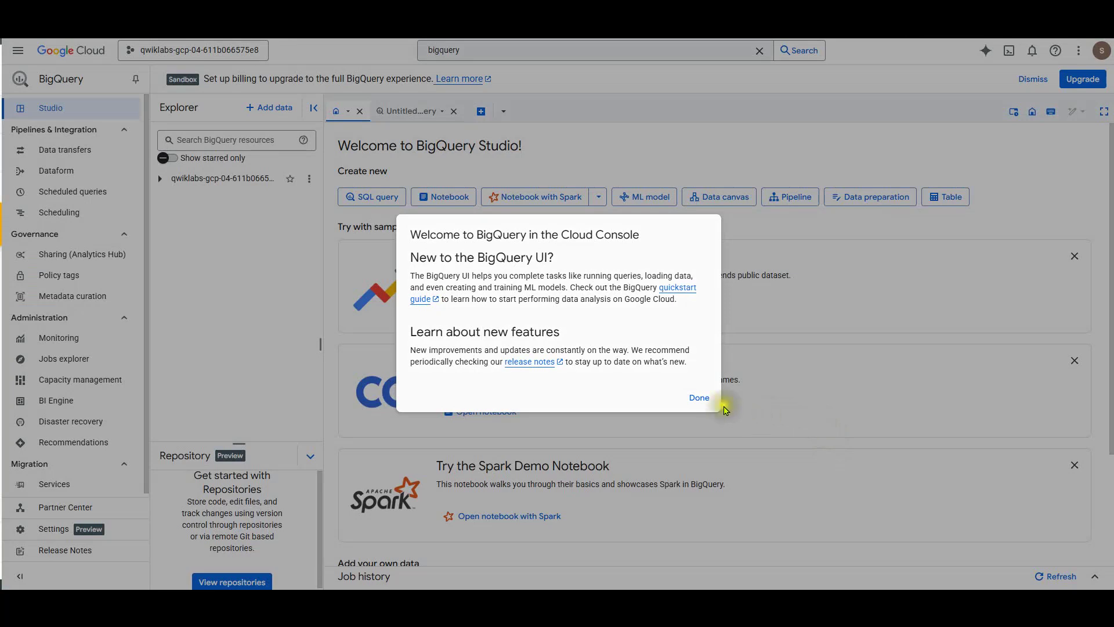
left_click(709, 400)
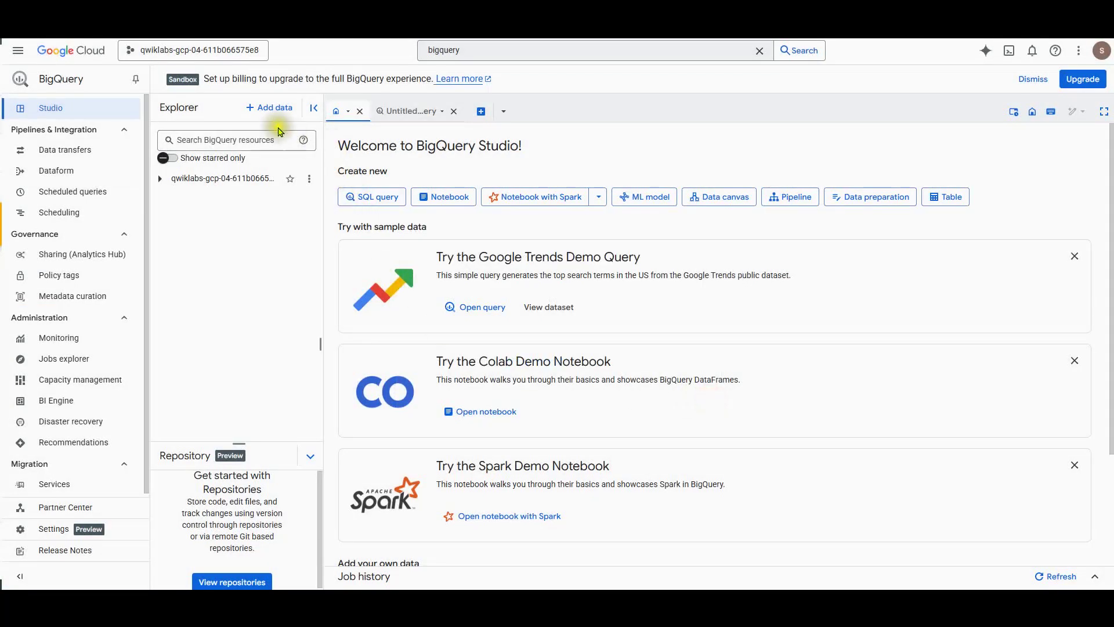
Start adding data to BigQuery and browse the public datasets in the Marketplace
left_click(269, 111)
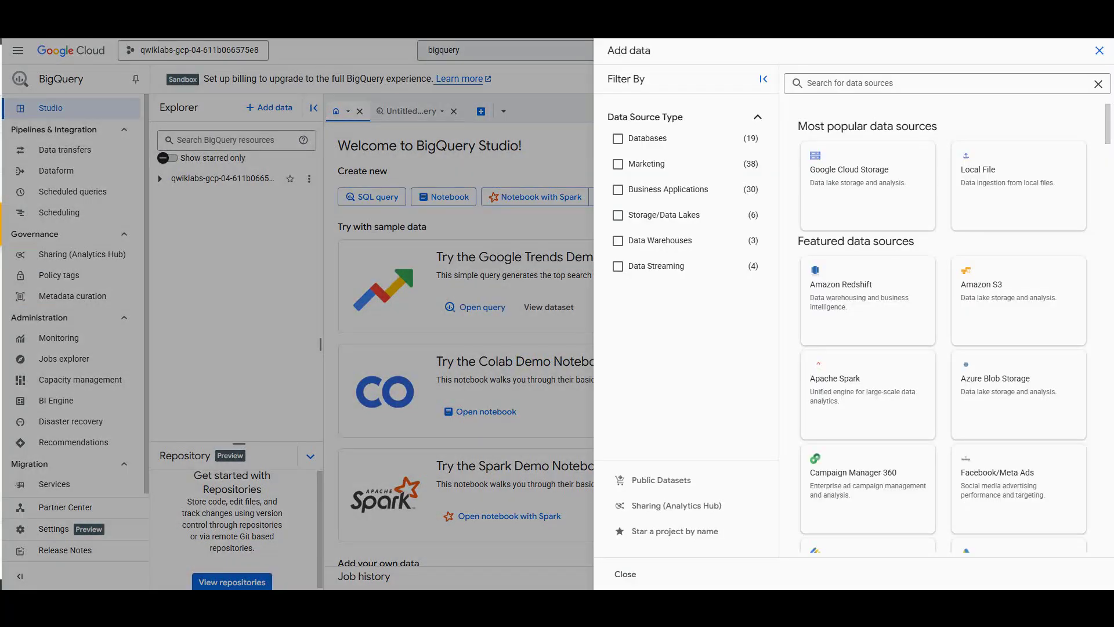
left_click(801, 83)
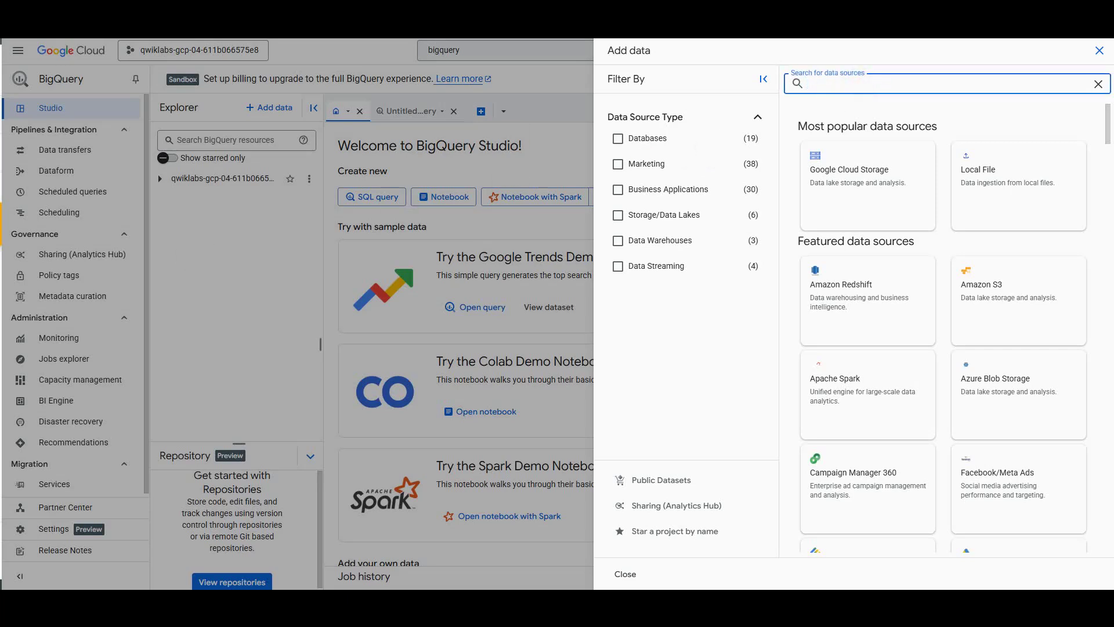
left_click(815, 83)
left_click(661, 490)
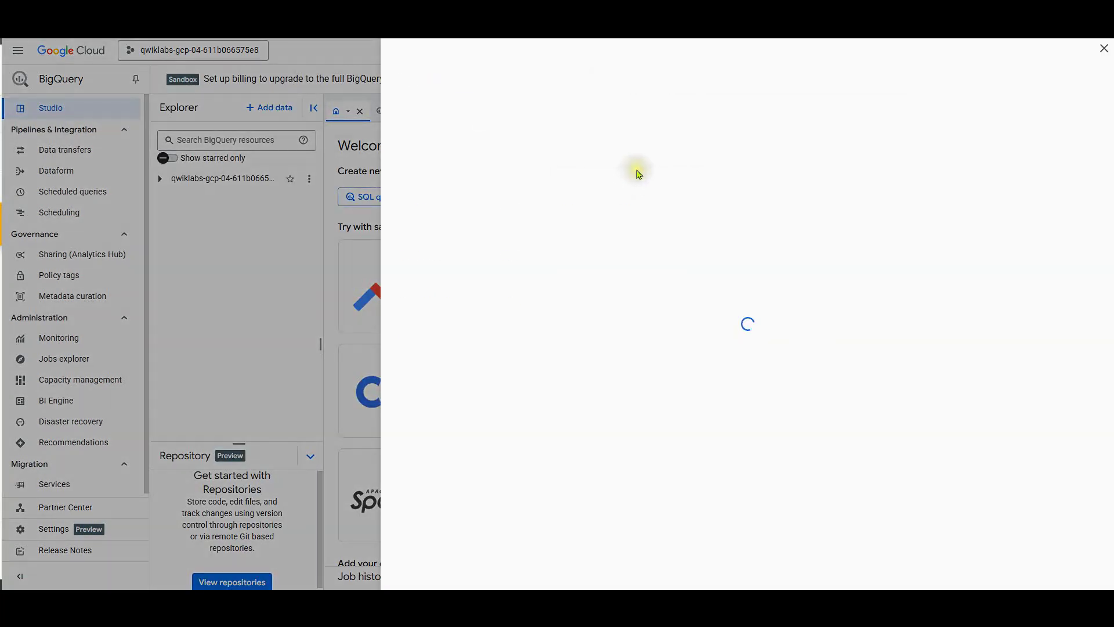
Search the Marketplace for "NCAA Basketball" and view that dataset in BigQuery
left_click(651, 82)
type("NCAA Basketball")
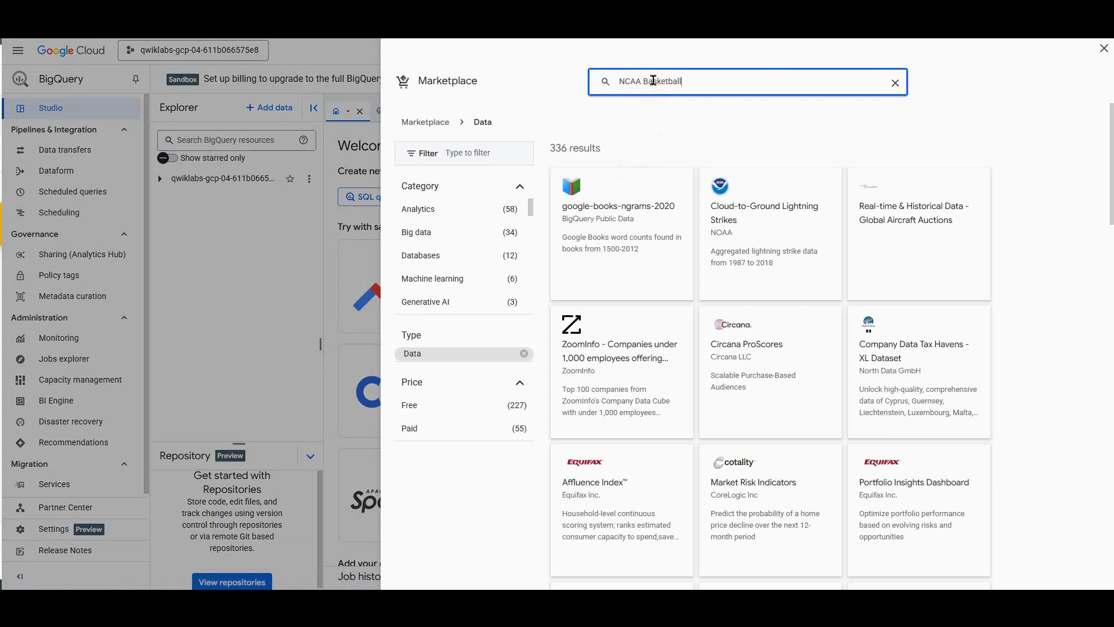
left_click(655, 105)
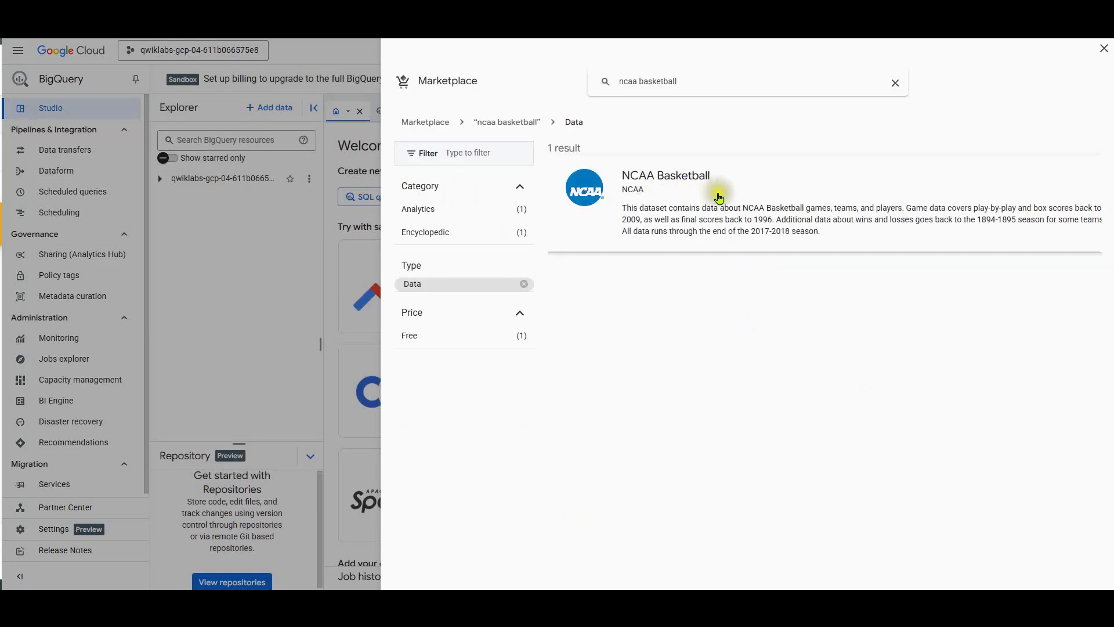
left_click(676, 223)
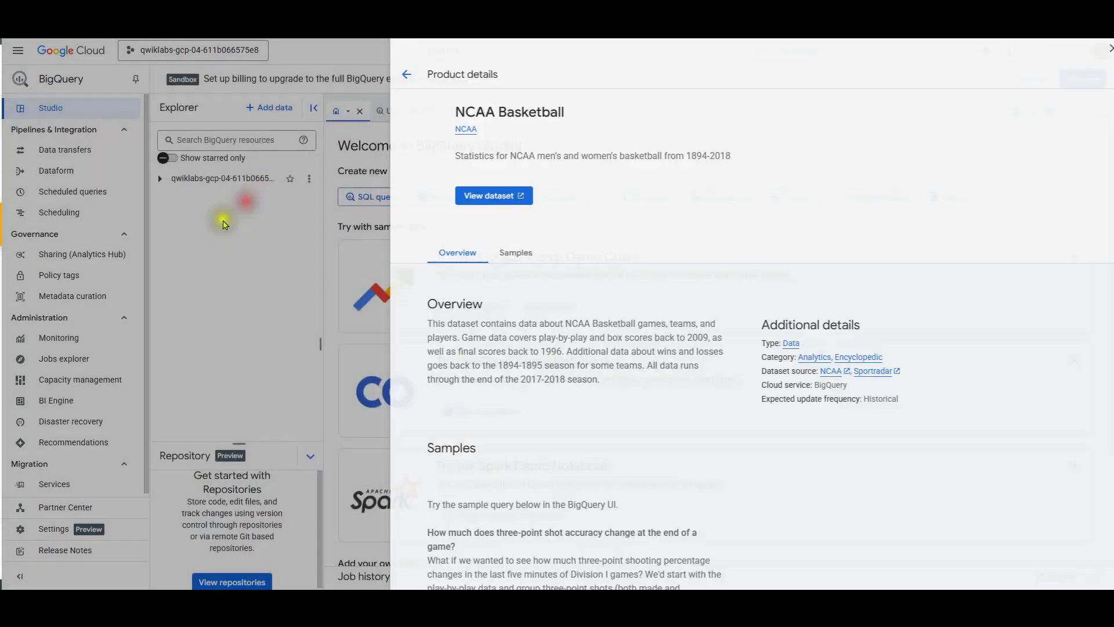
left_click(197, 232)
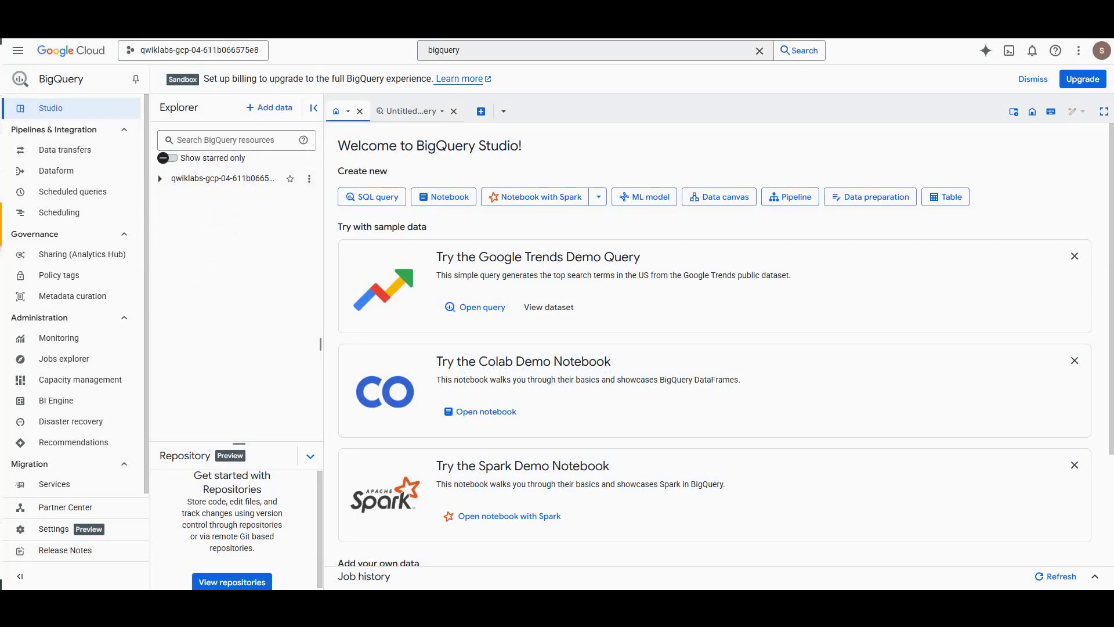
left_click(157, 180)
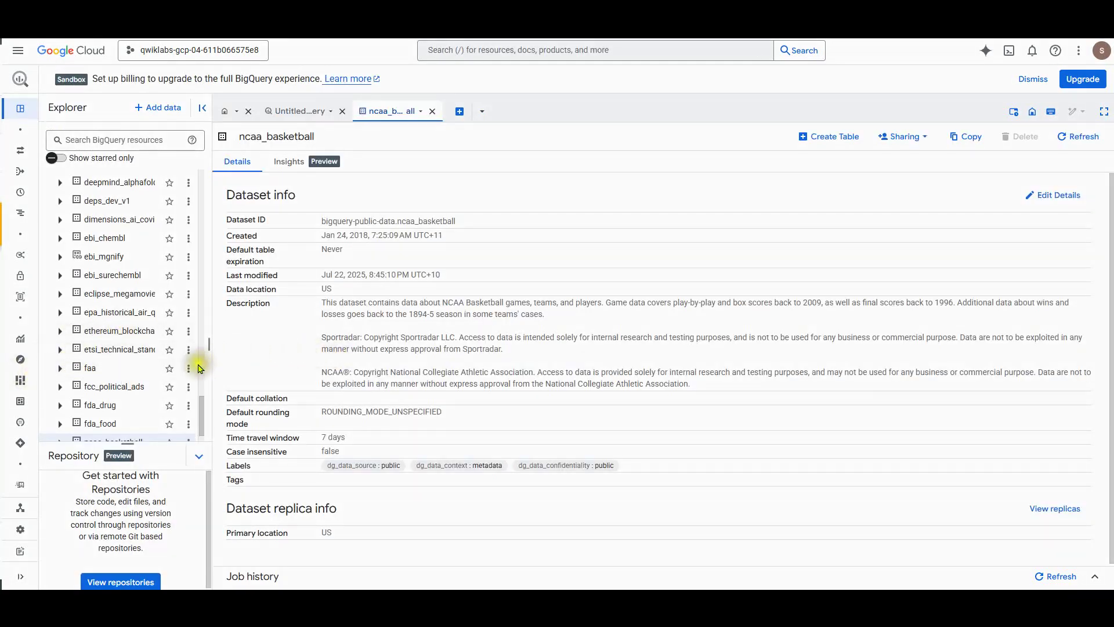
Expand the ncaa_basketball dataset under bigquery-public-data and preview the rows of its mbb_historical_tournament_games table
scroll(121, 273, "up", 5)
scroll(127, 280, "up", 15)
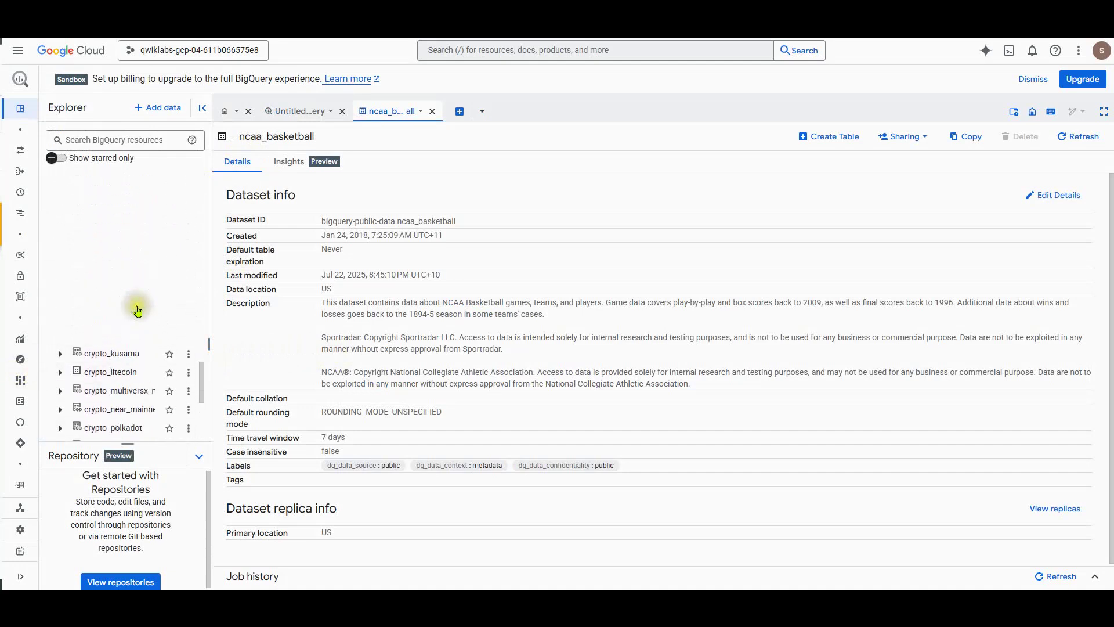
scroll(141, 323, "up", 4)
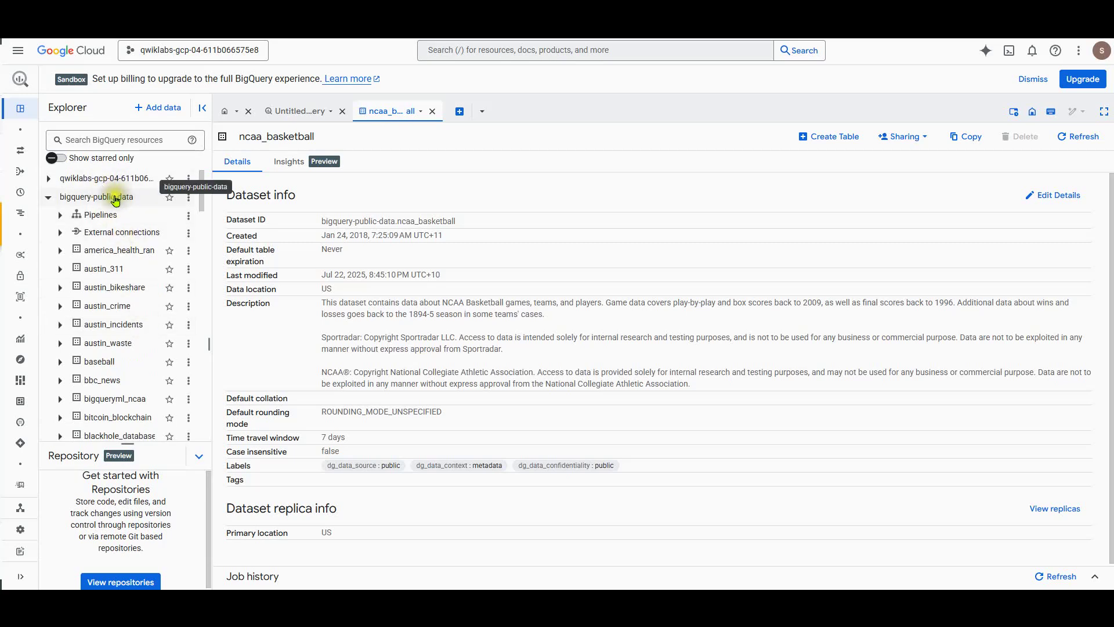
scroll(109, 384, "down", 2)
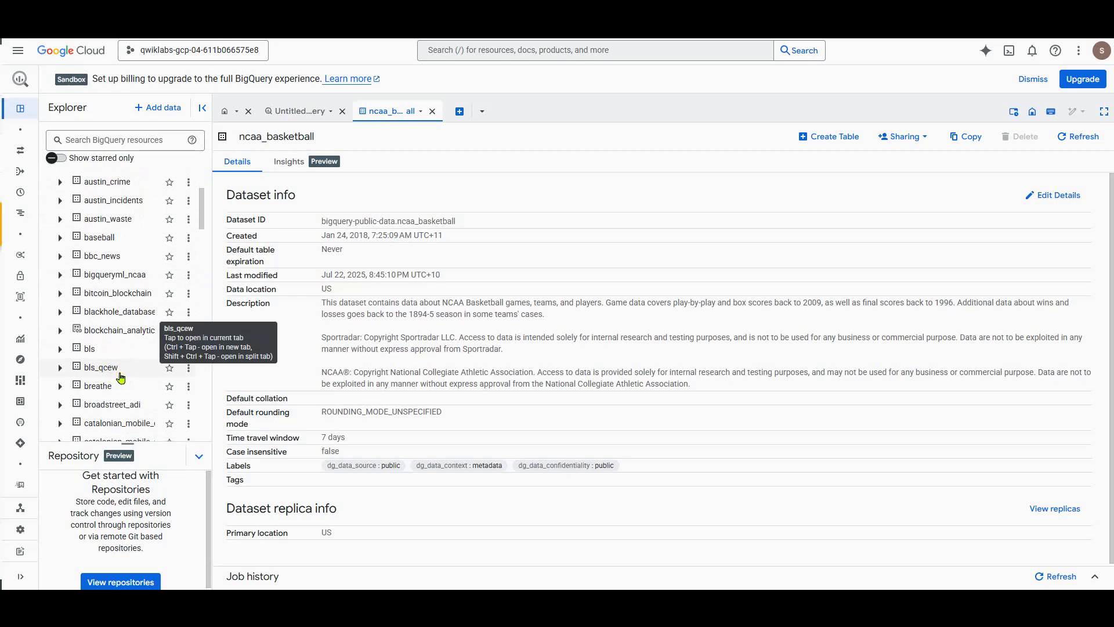
scroll(120, 377, "down", 10)
left_click(60, 413)
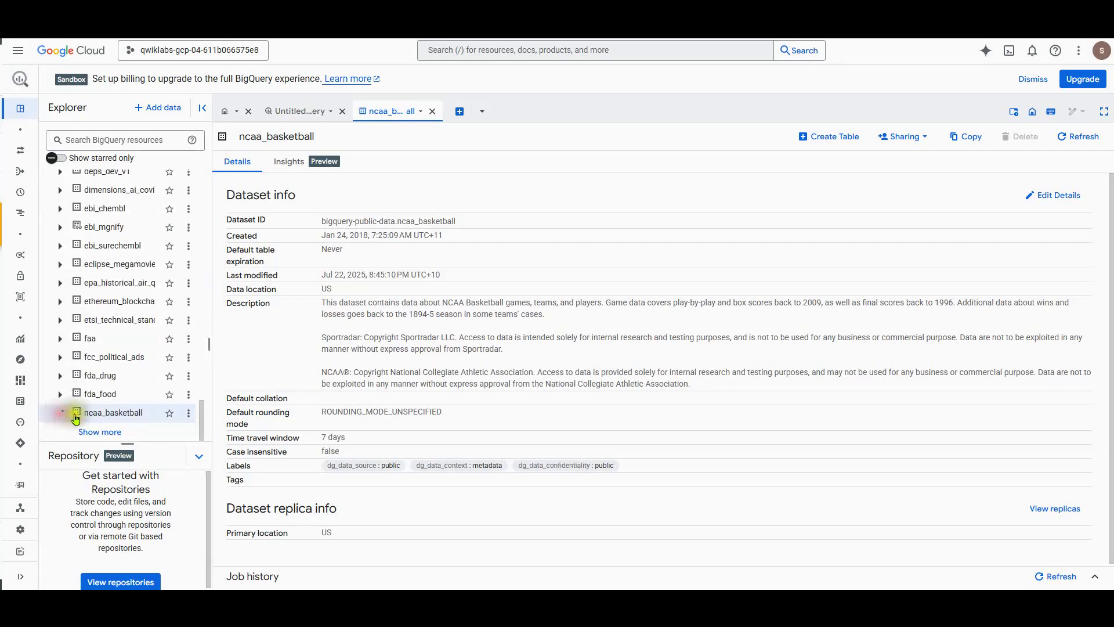
scroll(121, 422, "down", 3)
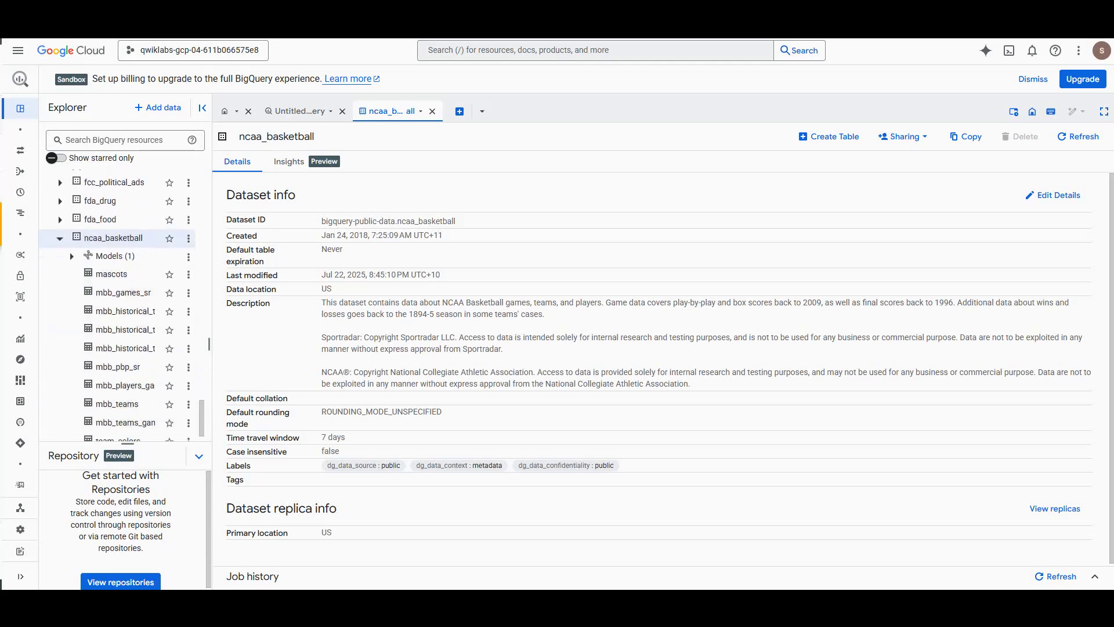
left_click(190, 357)
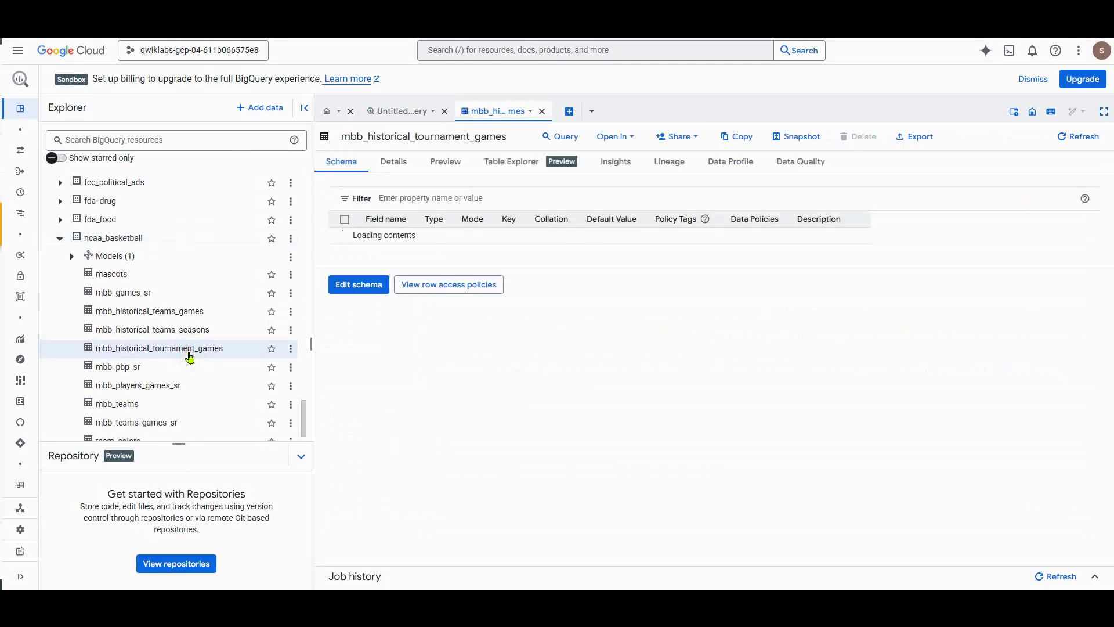
left_click(445, 161)
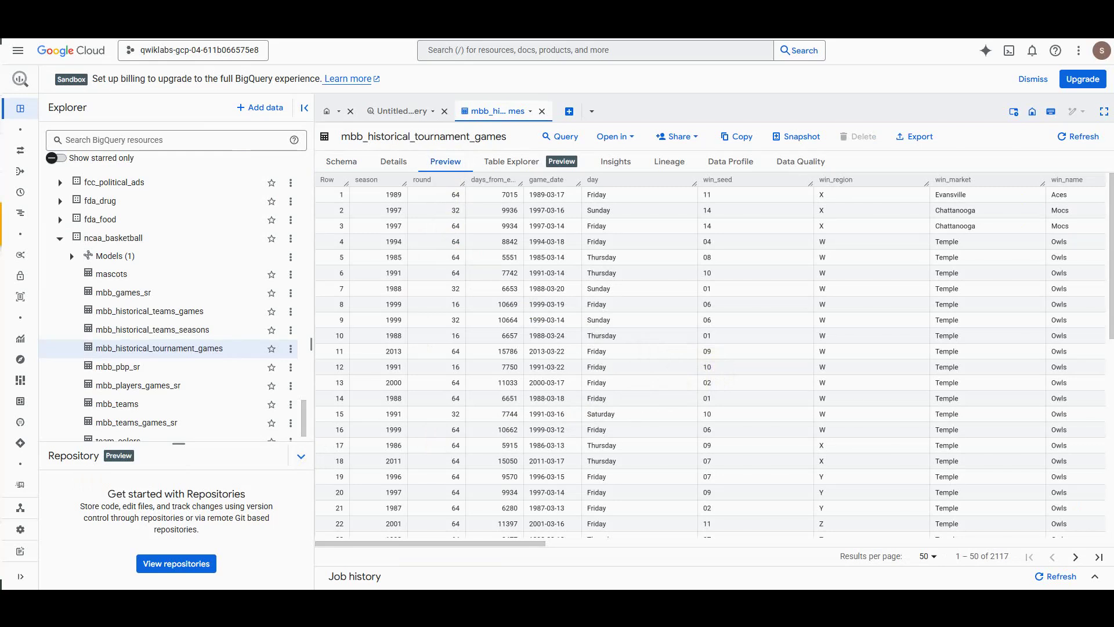
Run a new query counting rows of mbb_historical_tournament_games as games_per_tournament, grouped and ordered by season, and review its results
left_click(569, 111)
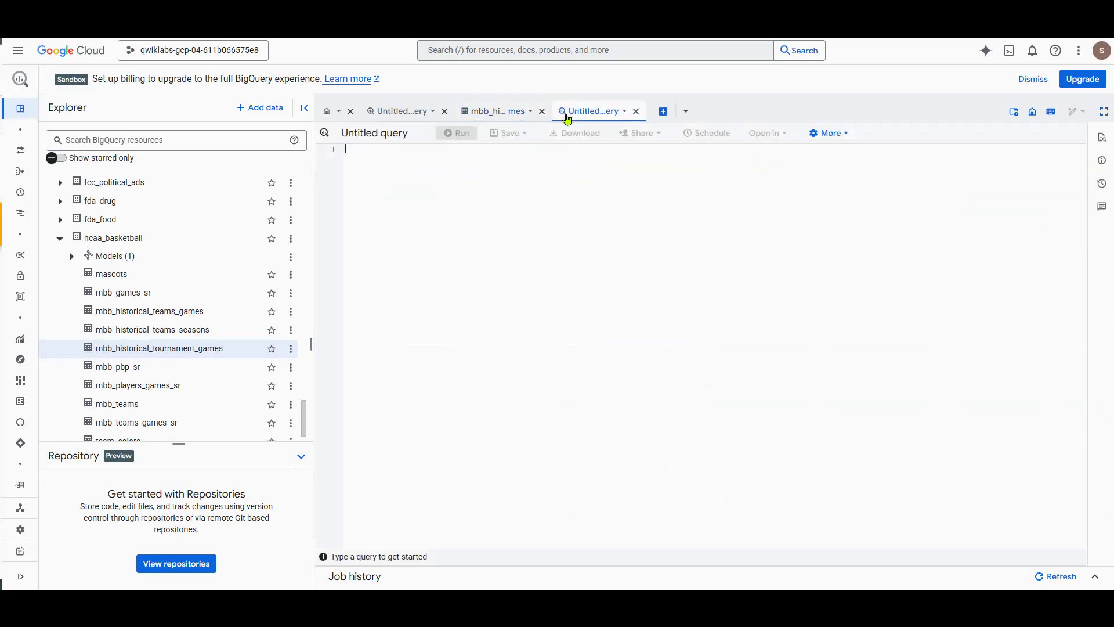
type("SELECT   season,   COUNT(*) as games_per_tournament   FROM  `bigquery-public-data.ncaa_basketball.mbb_historical_tournament_games`  GROUP BY season  ORDER BY season # default is Ascending (low to high)")
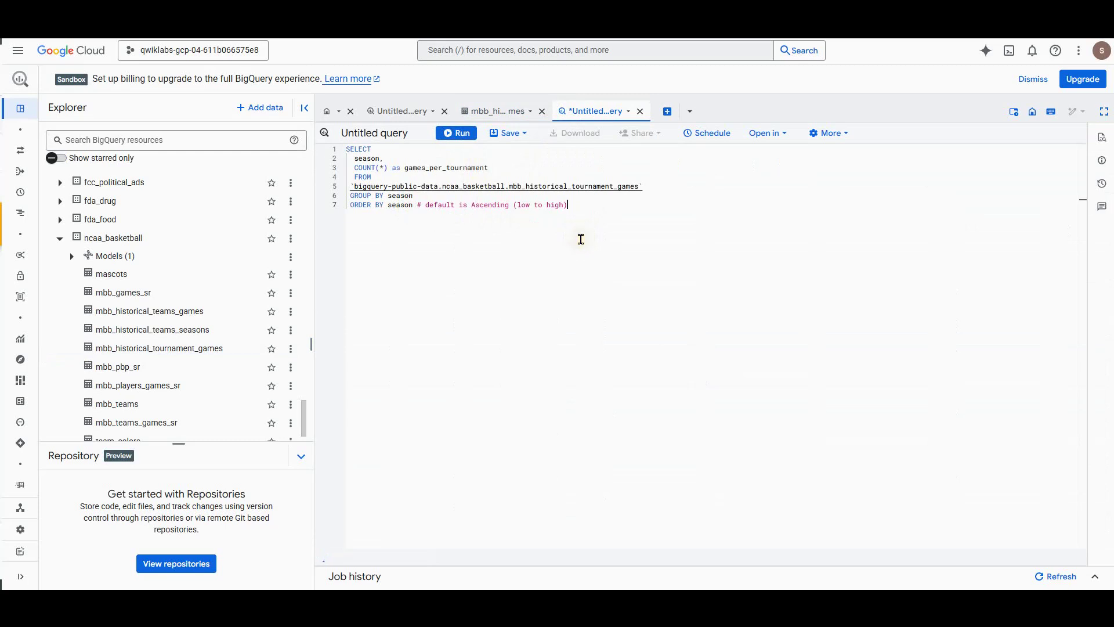
key("ctrl+plus")
key("ctrl+plus")
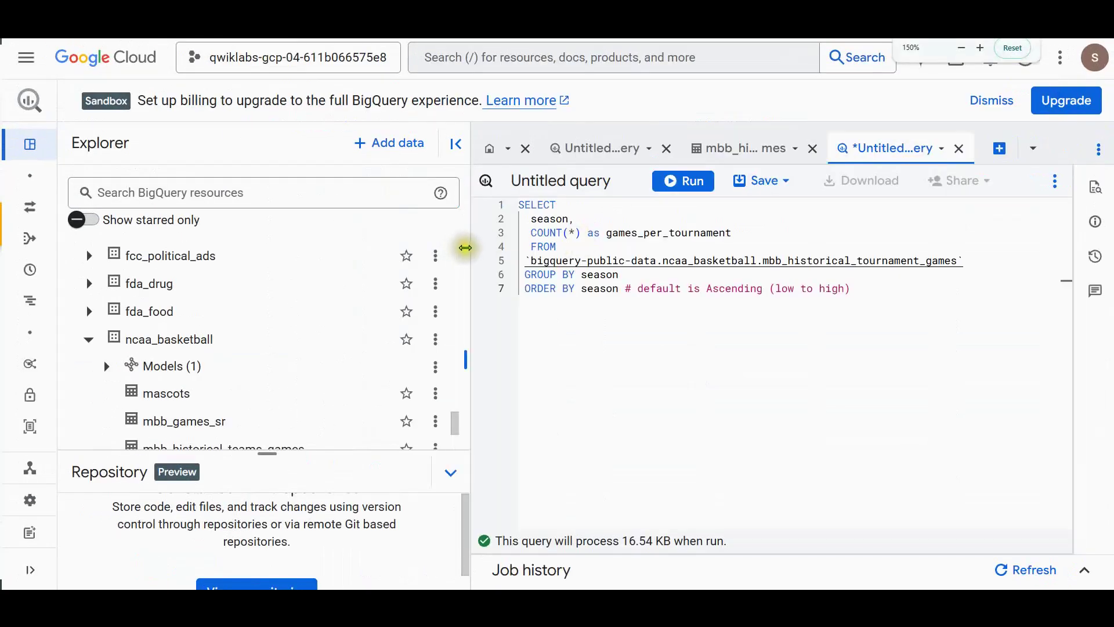
left_click_drag(271, 258, 199, 255)
left_click(303, 327)
left_click(606, 301)
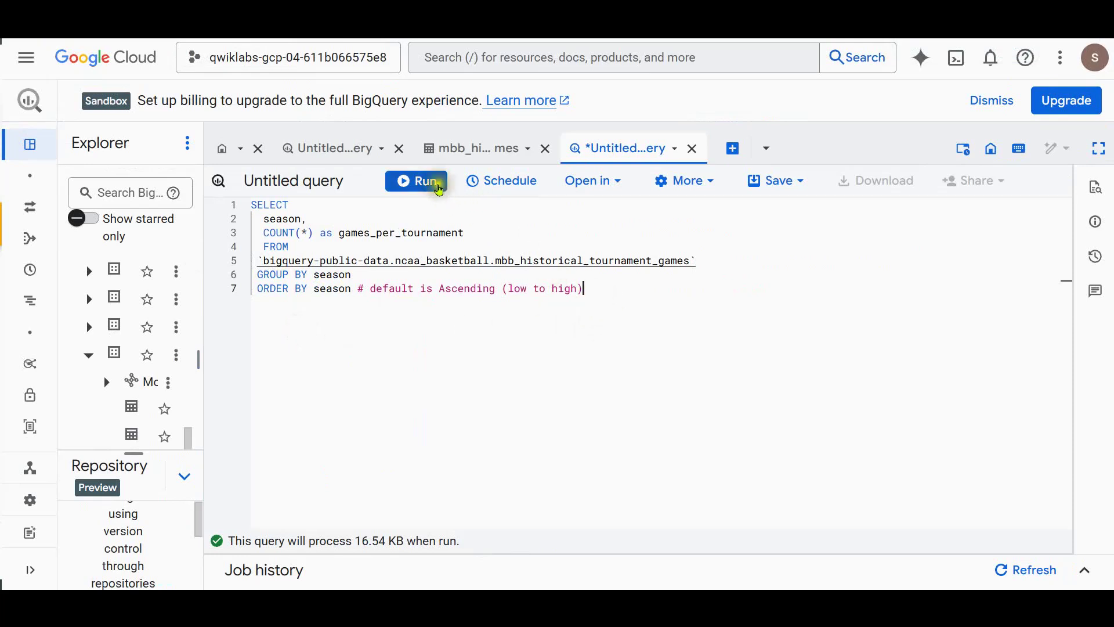
left_click(429, 181)
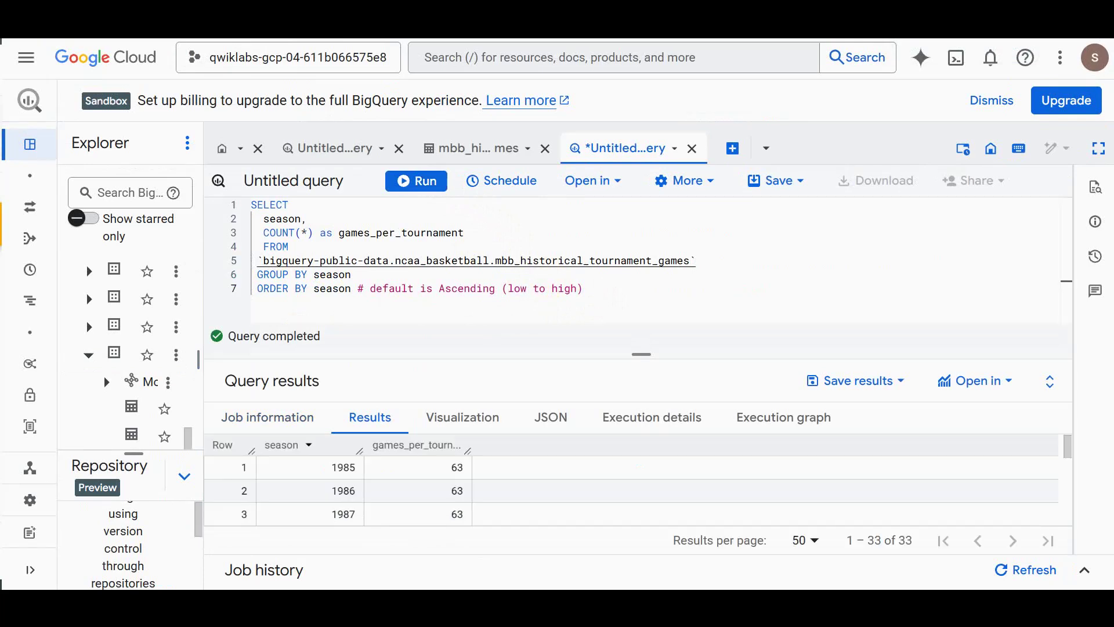
left_click_drag(646, 354, 655, 267)
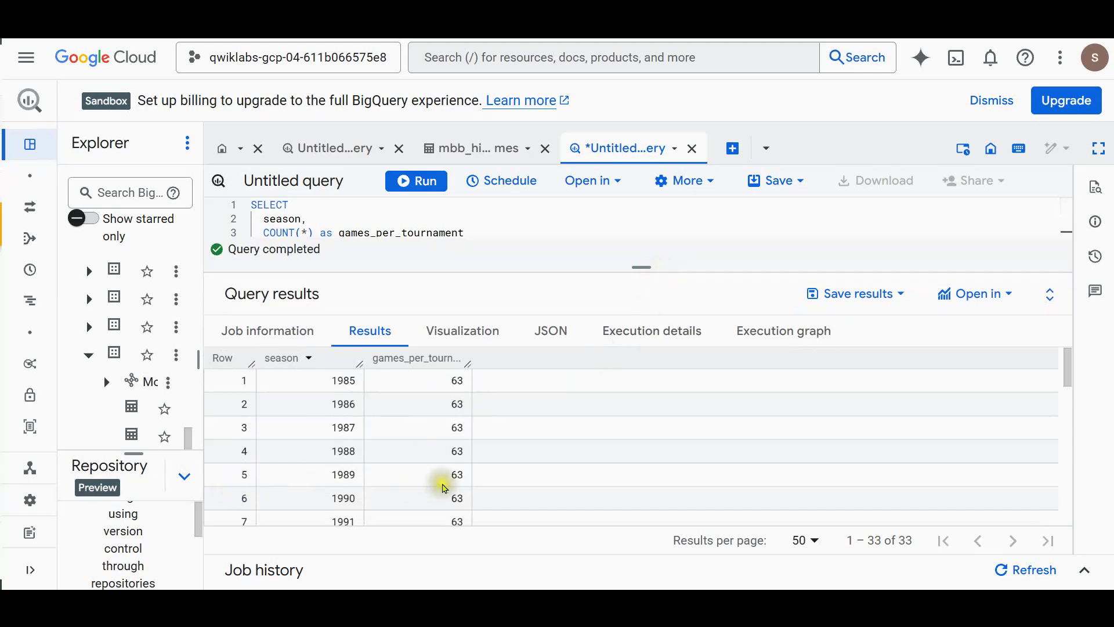
scroll(446, 484, "down", 1)
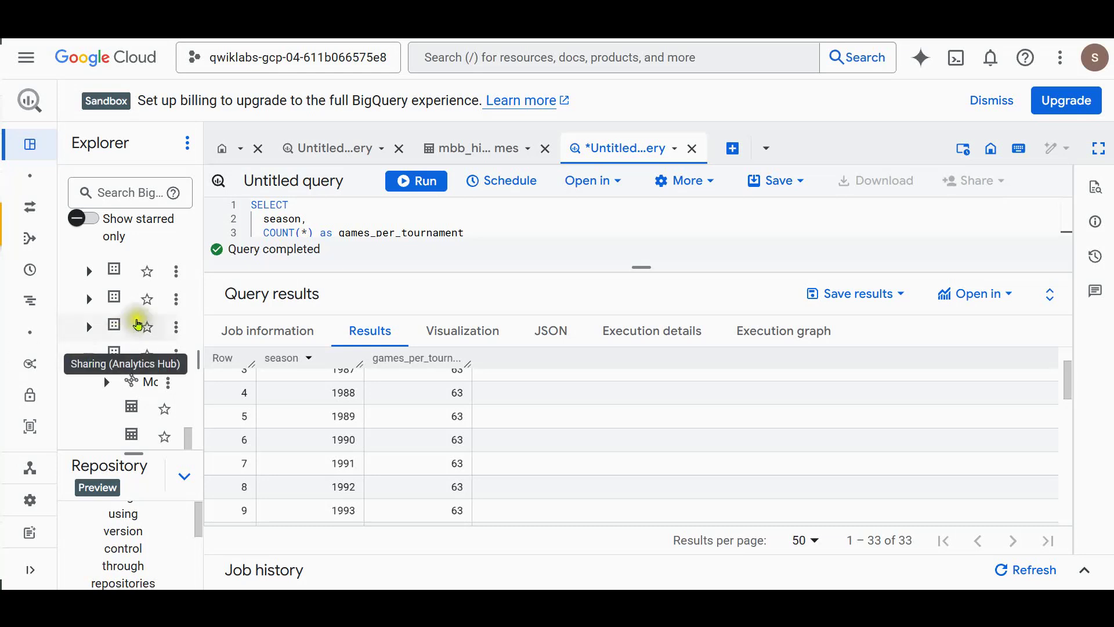
Examine the winning and losing team columns in the preview of the mbb_historical_tournament_games table
left_click_drag(196, 269, 404, 269)
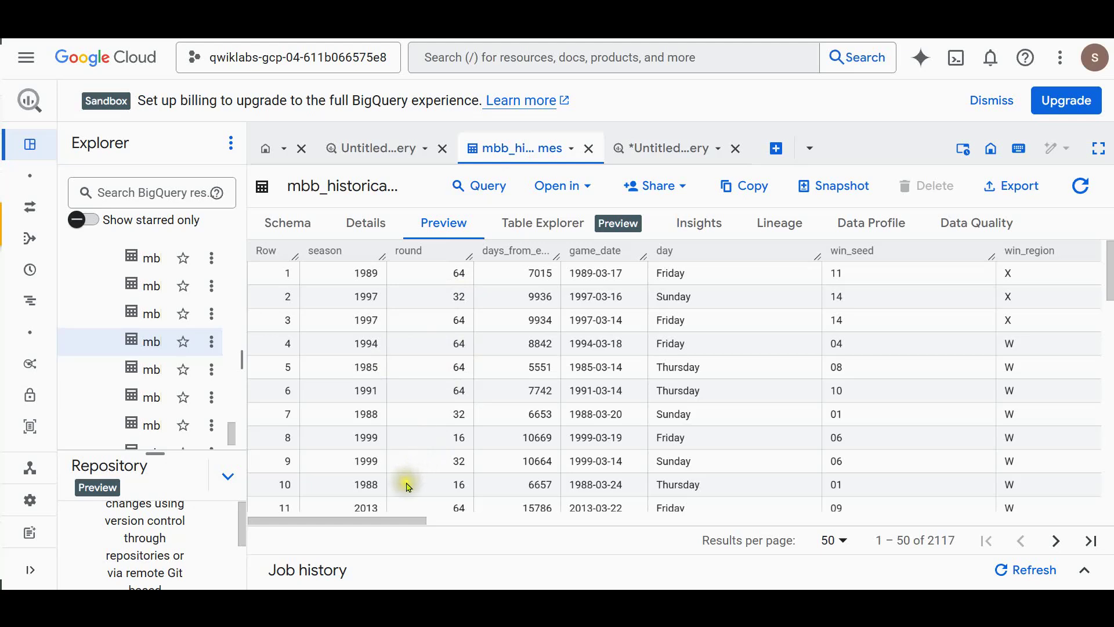
left_click_drag(406, 520, 696, 526)
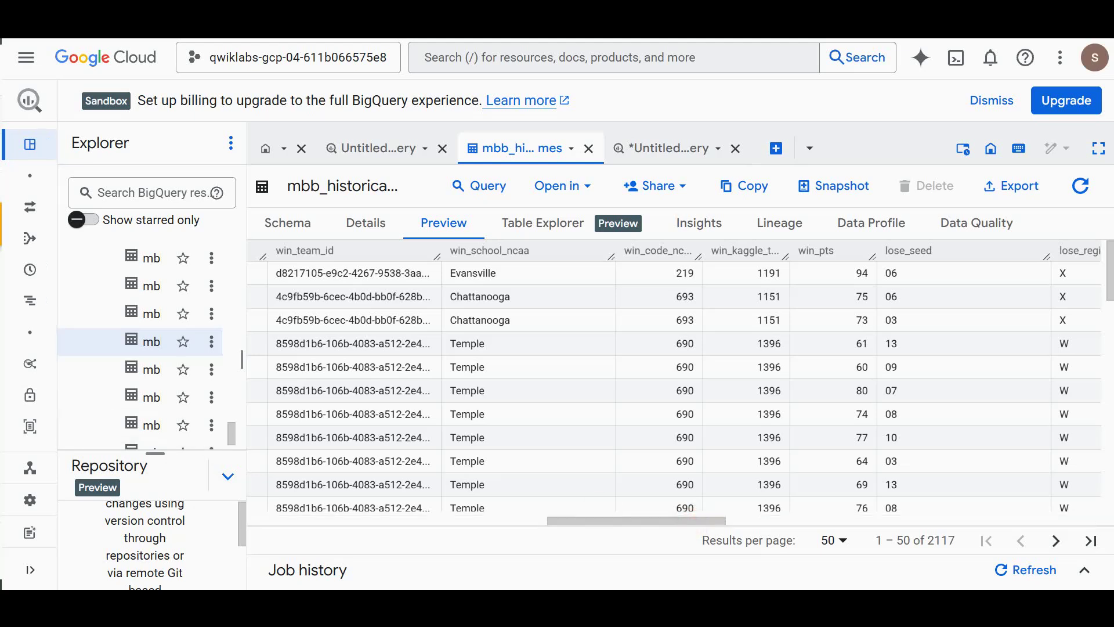
Run a new query that uses UNION ALL to create separate labeled rows for the winning and losing team of each tournament game
left_click(776, 148)
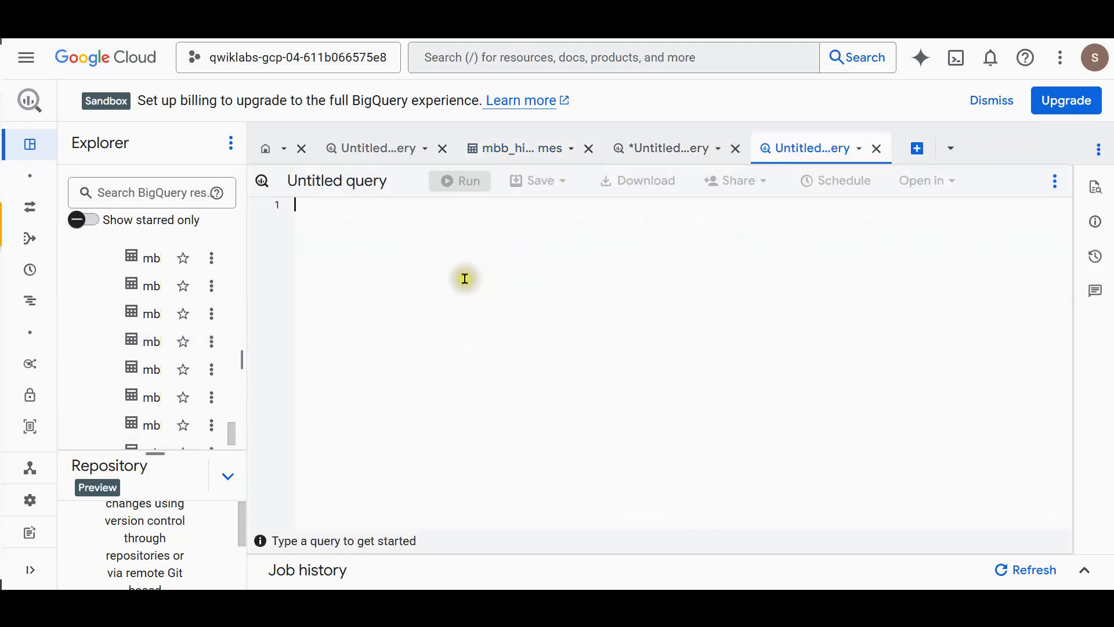
key("ctrl+v")
scroll(470, 325, "up", 6)
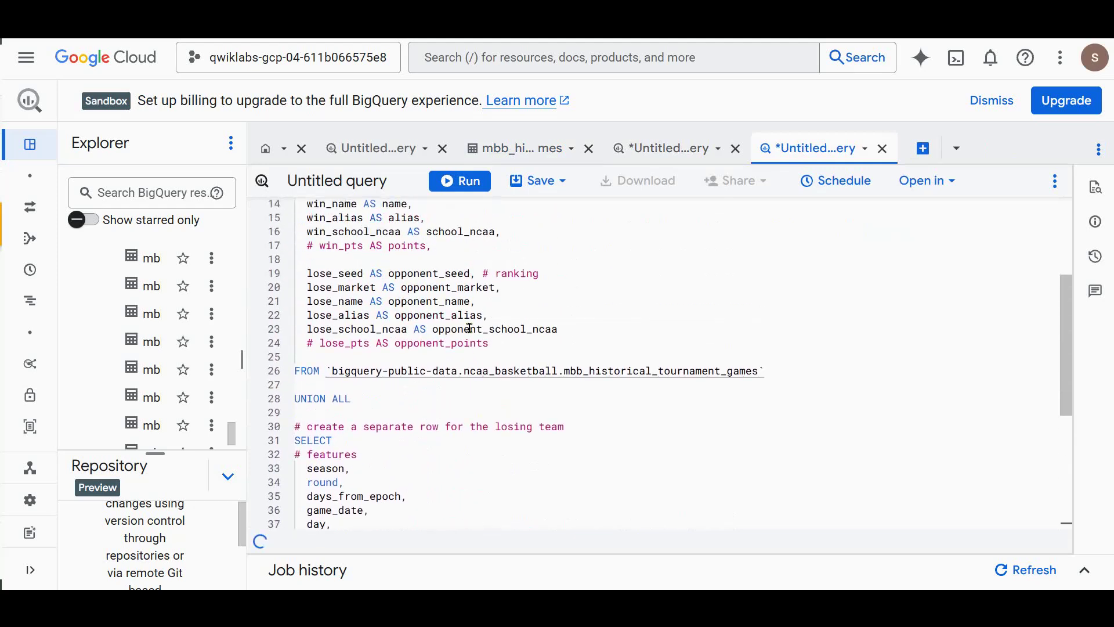
scroll(470, 328, "up", 3)
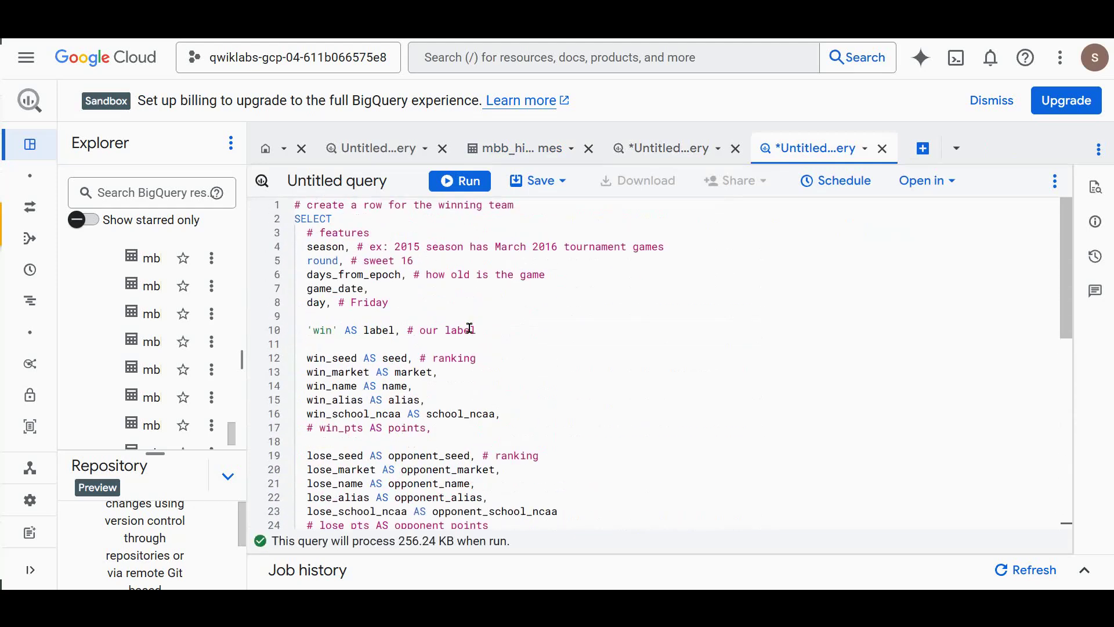
left_click(460, 180)
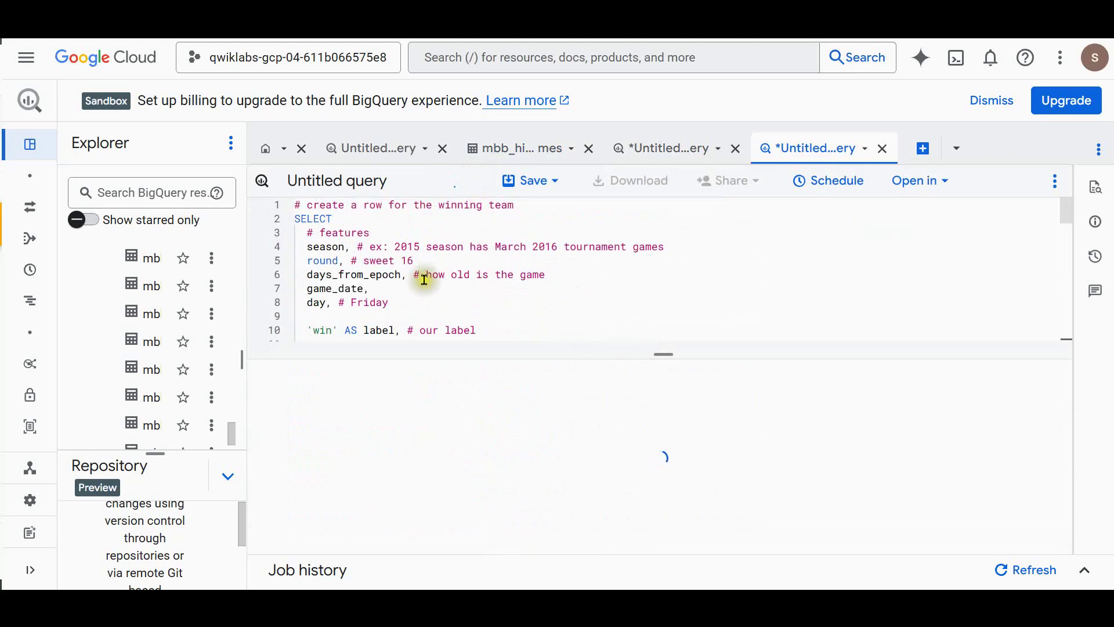
Examine the 'win' and 'loss' labels, source table and team and opponent columns in both halves of the UNION ALL query
left_click_drag(667, 360, 642, 383)
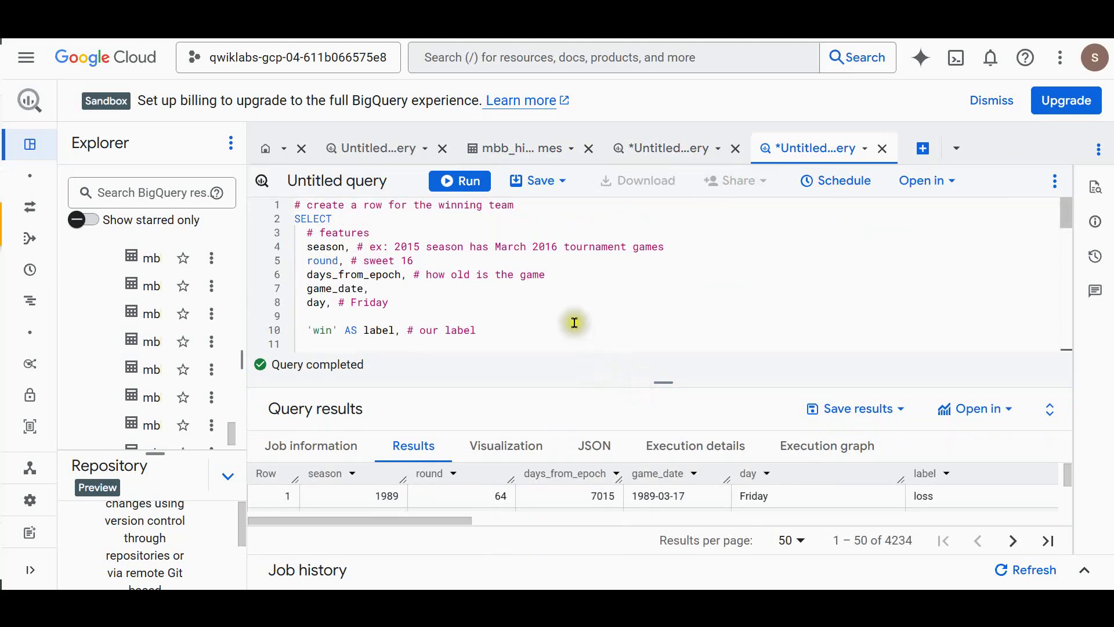
scroll(574, 323, "down", 2)
left_click_drag(301, 271, 497, 275)
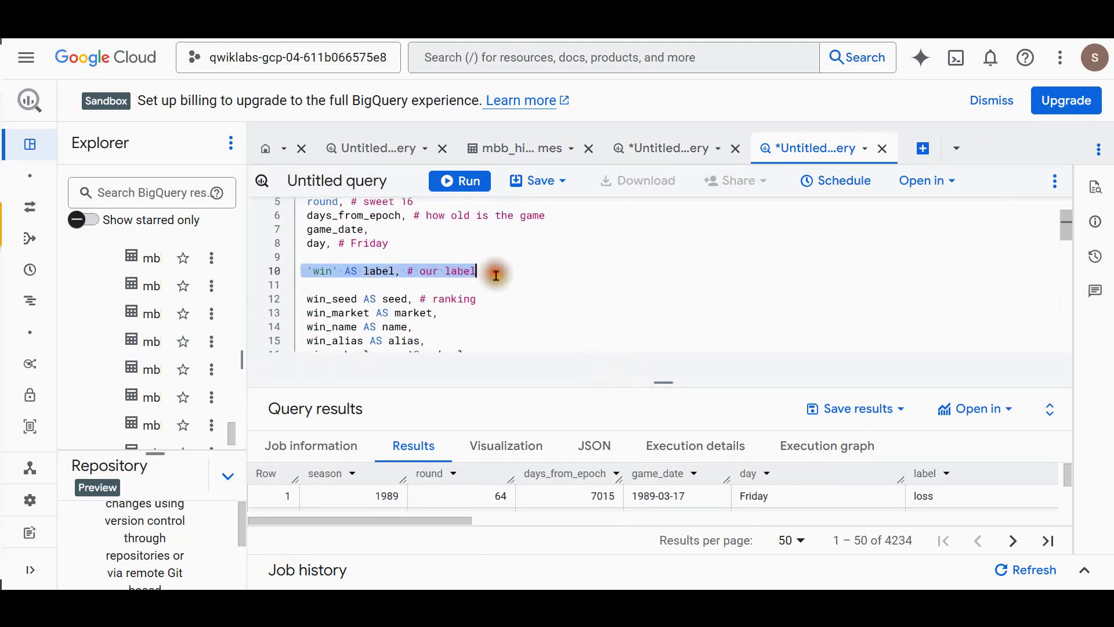
scroll(496, 275, "down", 6)
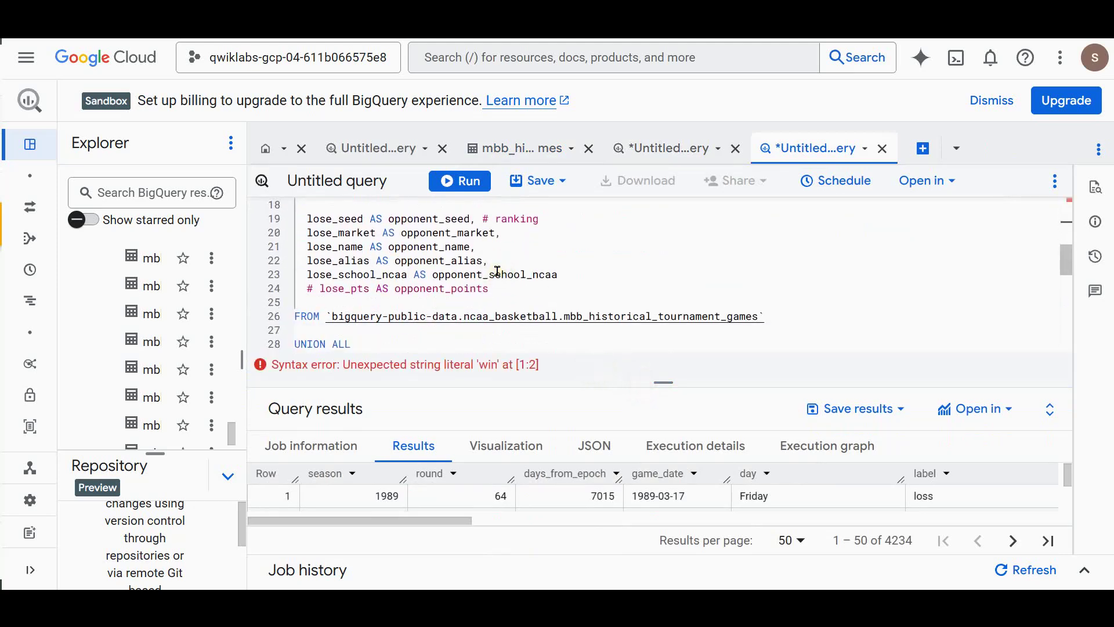
scroll(472, 277, "down", 1)
left_click_drag(765, 286, 292, 289)
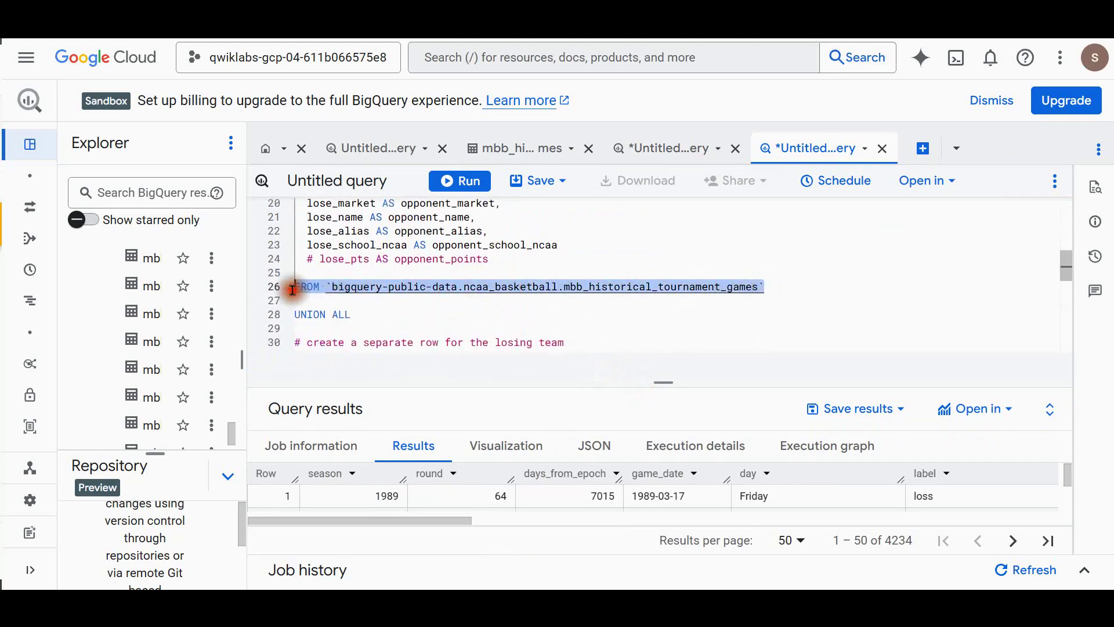
scroll(741, 288, "down", 5)
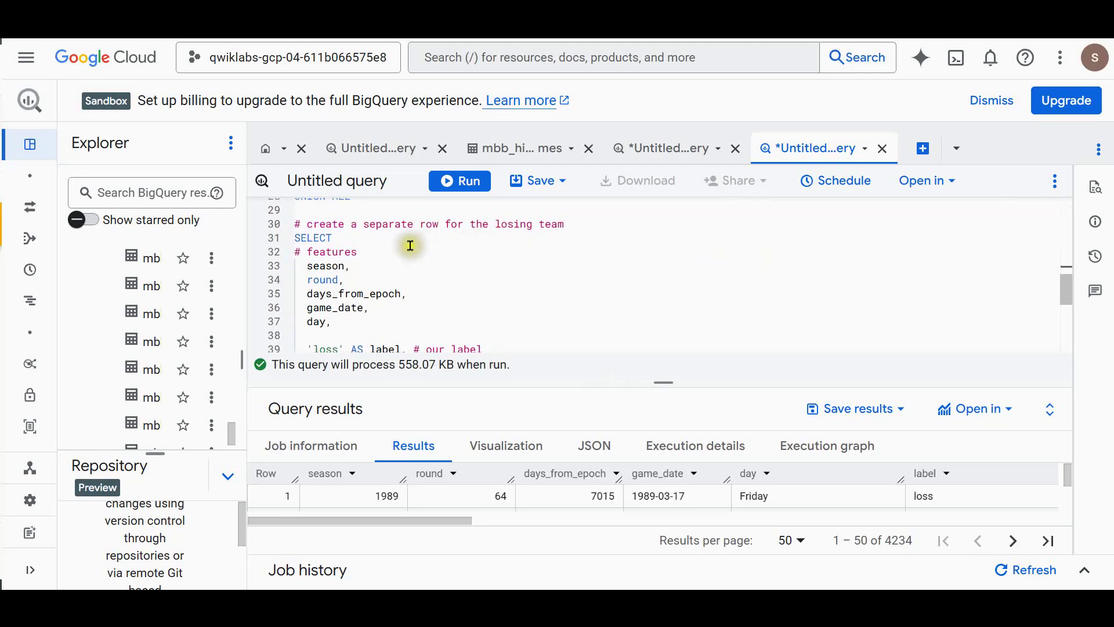
scroll(409, 246, "down", 2)
left_click_drag(307, 289, 542, 288)
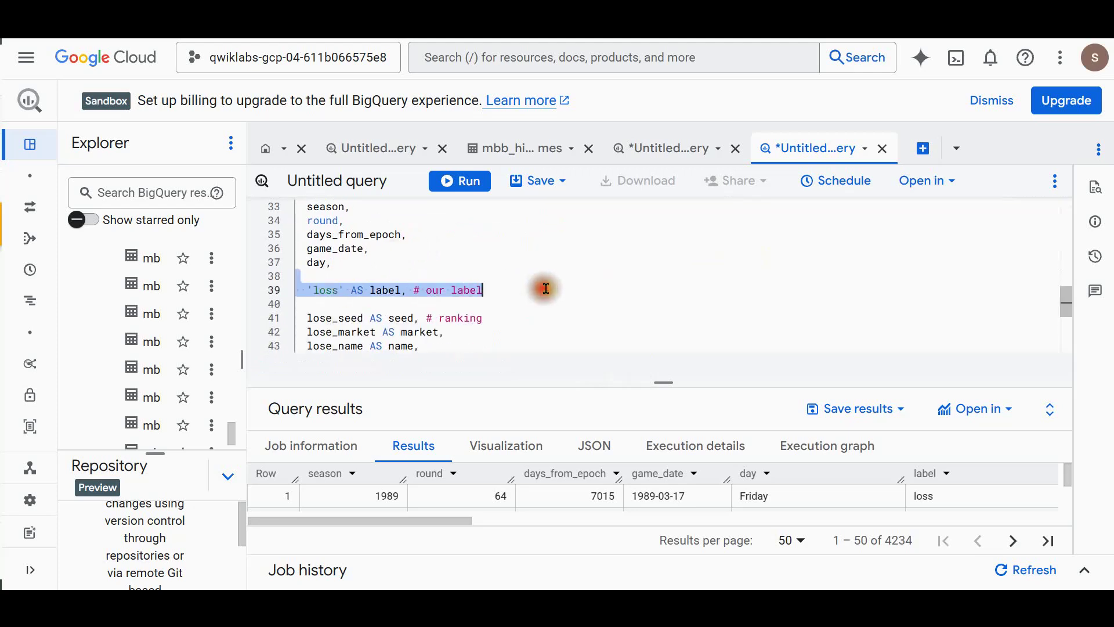
scroll(563, 289, "down", 6)
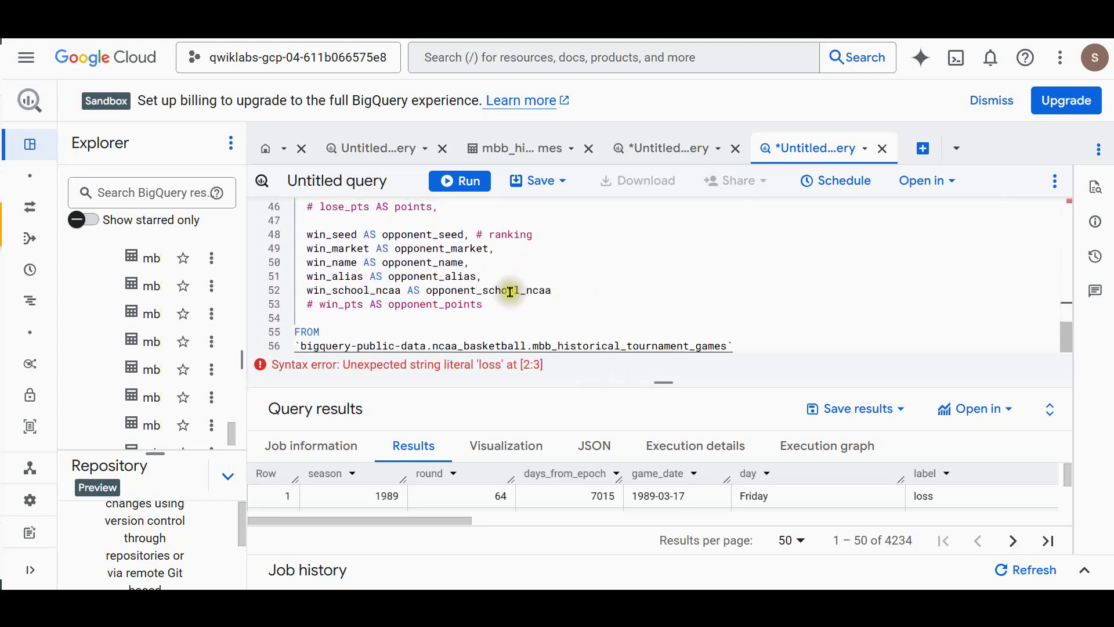
left_click(547, 304)
left_click_drag(657, 386, 631, 426)
scroll(642, 346, "up", 8)
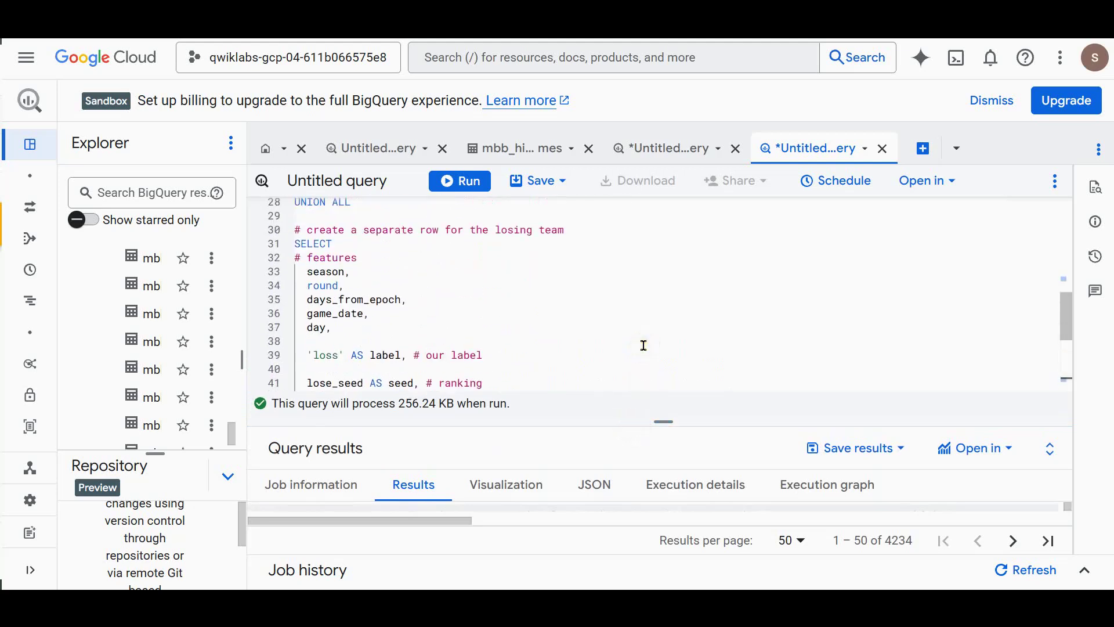
scroll(567, 336, "up", 2)
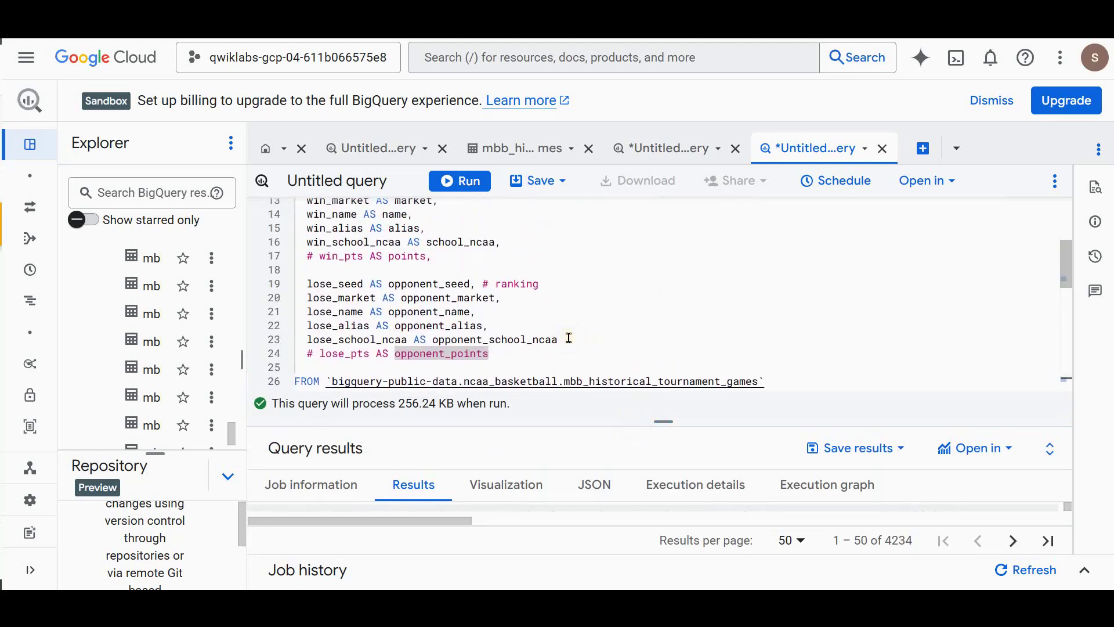
scroll(569, 338, "up", 3)
mouse_move(30, 325)
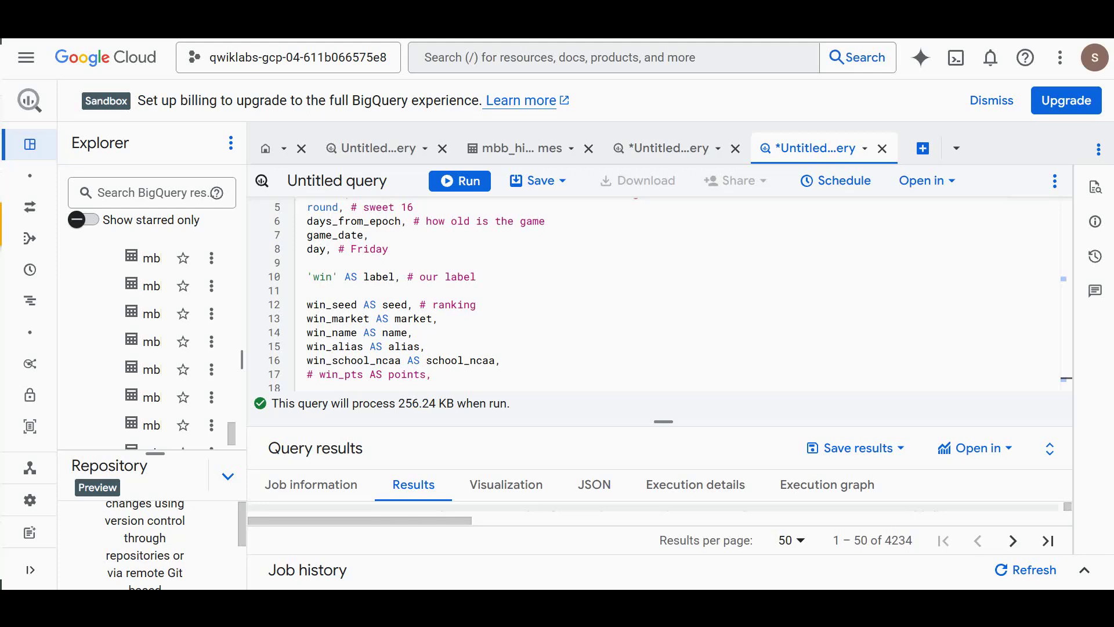
Open a new empty query, widen the Explorer pane and start creating a dataset under the bigquery-public-data project
left_click(924, 149)
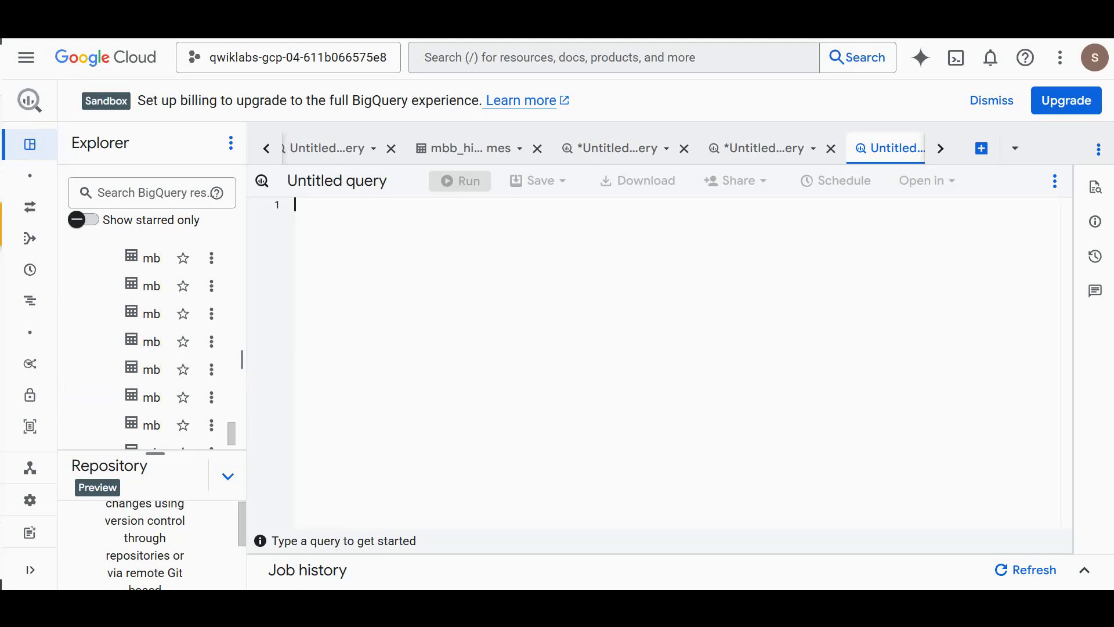
left_click_drag(246, 254, 441, 256)
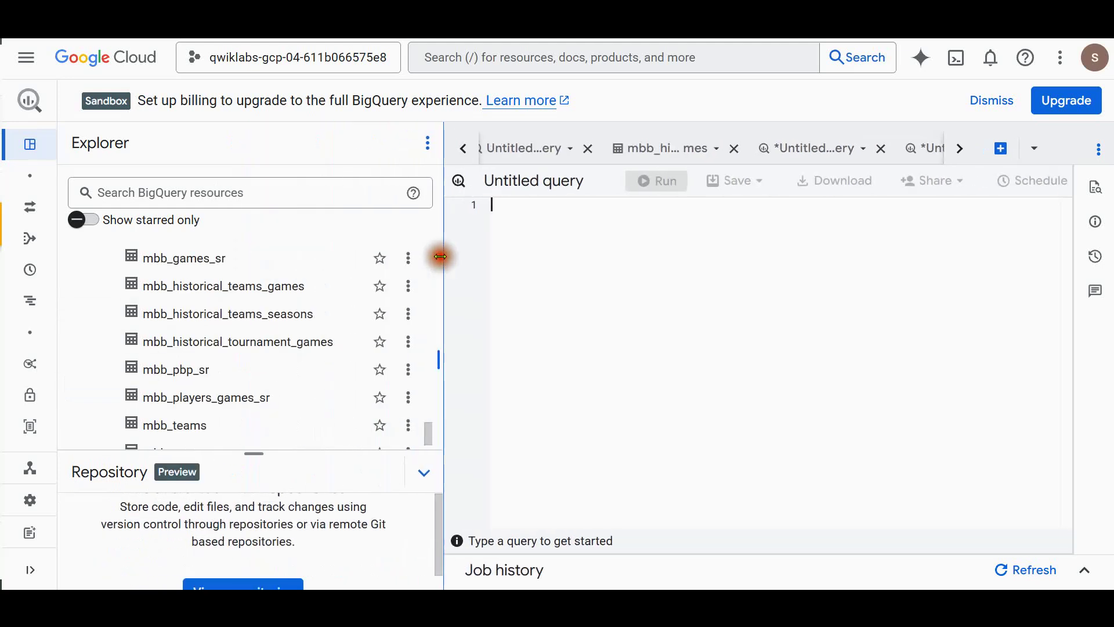
scroll(426, 314, "up", 10)
left_click_drag(427, 406, 451, 203)
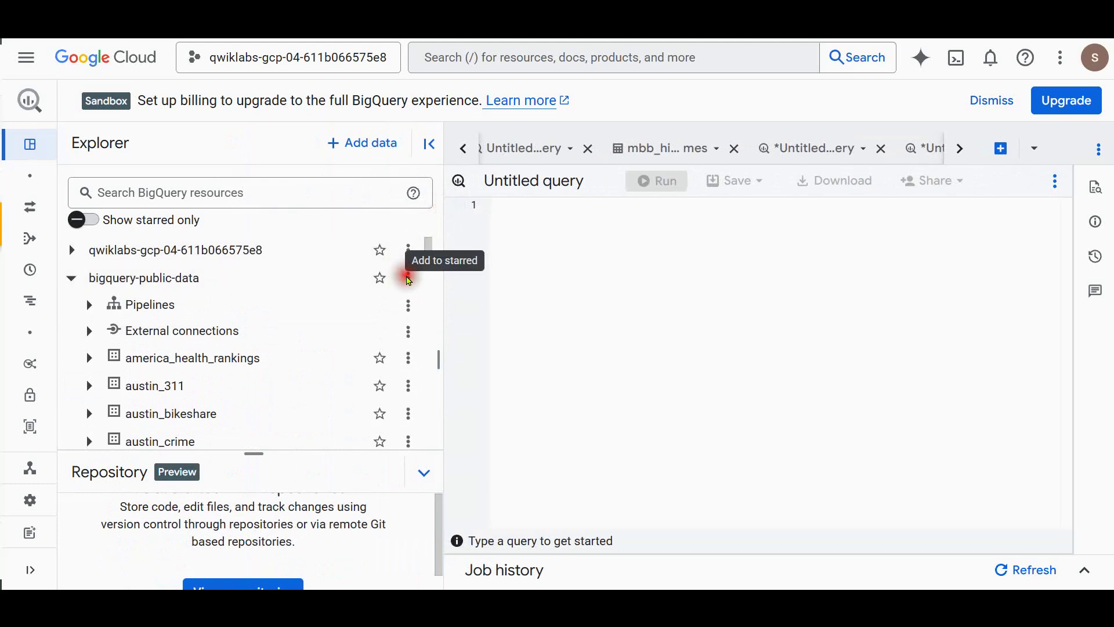
left_click(410, 283)
left_click(423, 307)
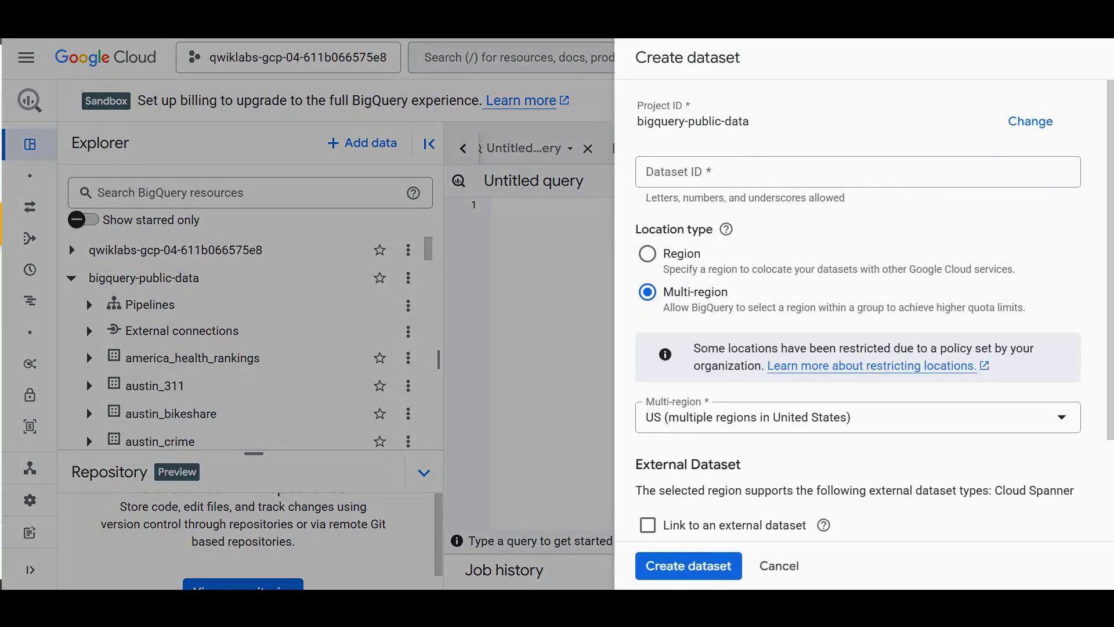
Enter bracketology as the dataset ID and try to create the dataset in the bigquery-public-data project
left_click(754, 173)
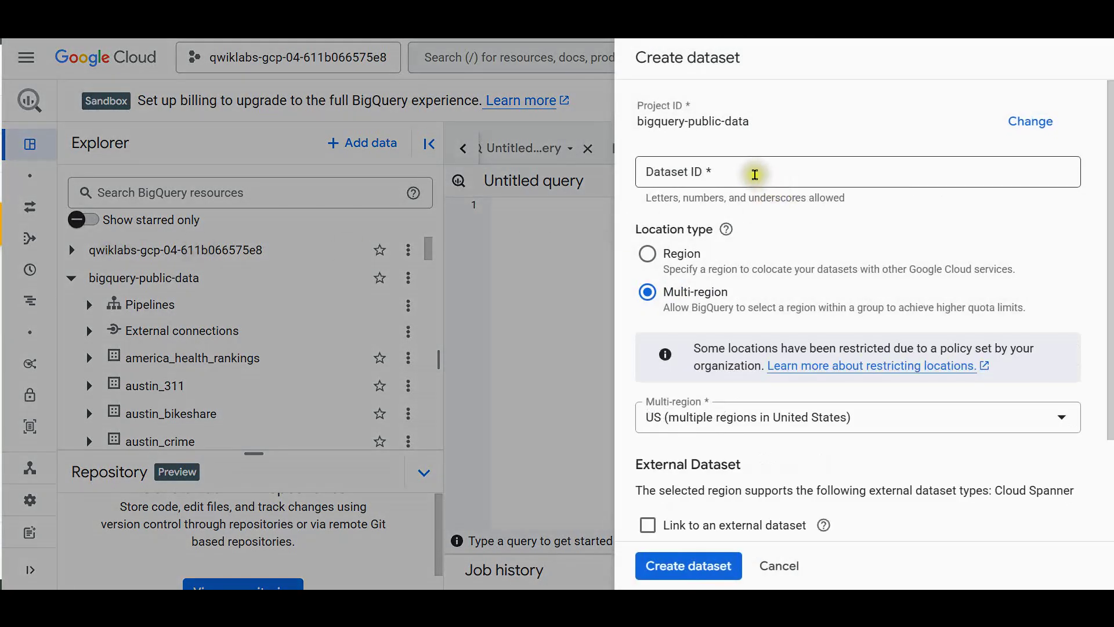
type("bracketology")
left_click(726, 228)
key("Escape")
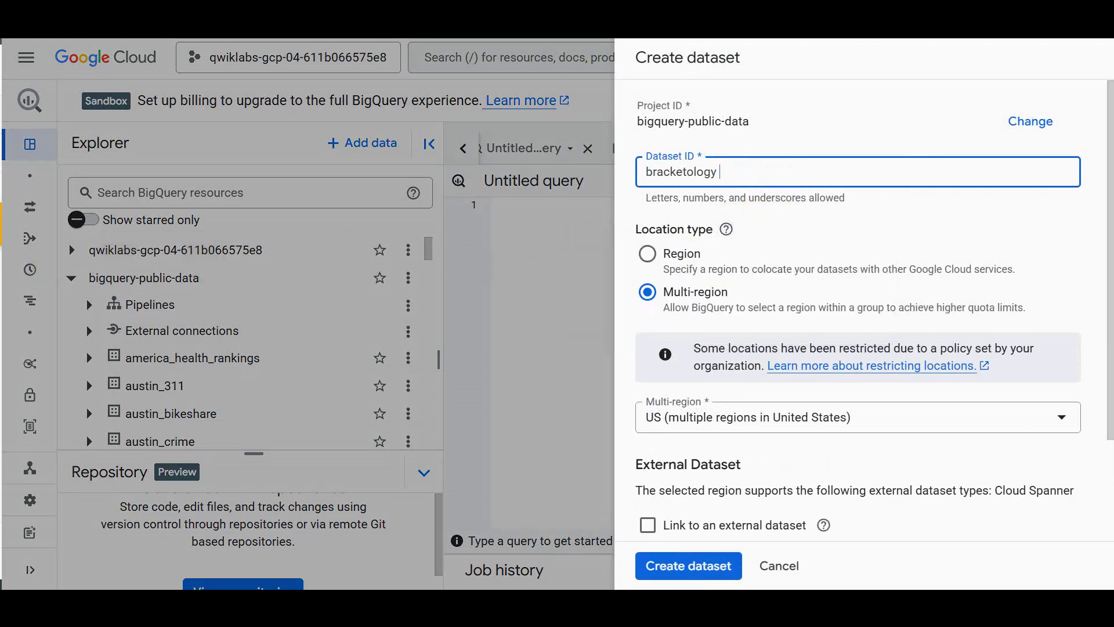
left_click(653, 565)
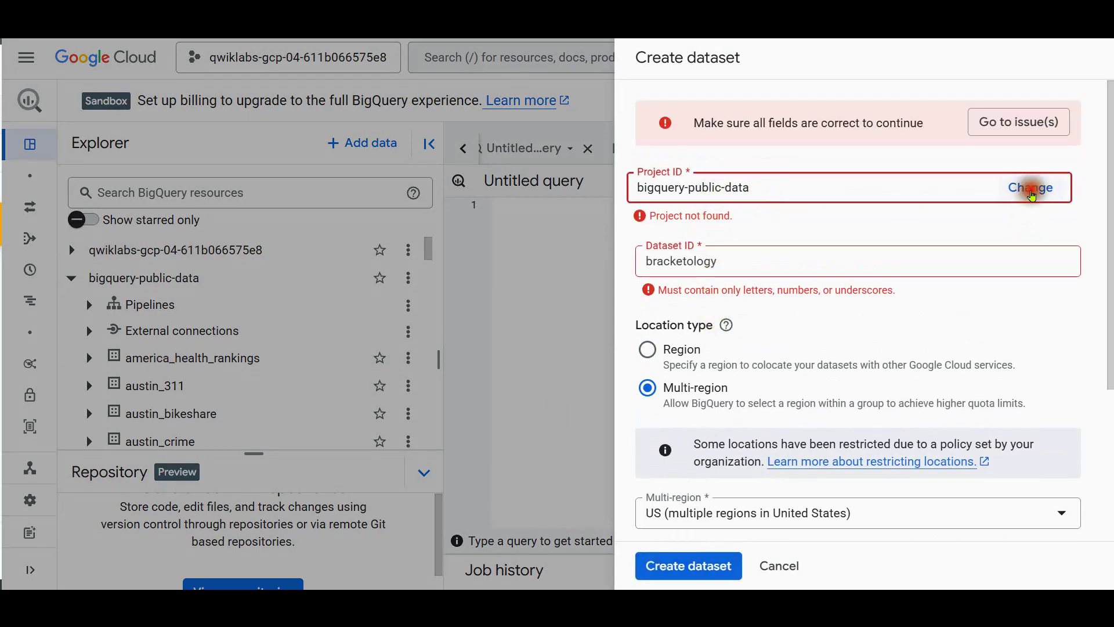
Switch the dataset's project to qwiklabs-gcp-04-611b066575e8, remove the trailing space from the bracketology ID and create the dataset
left_click(1030, 187)
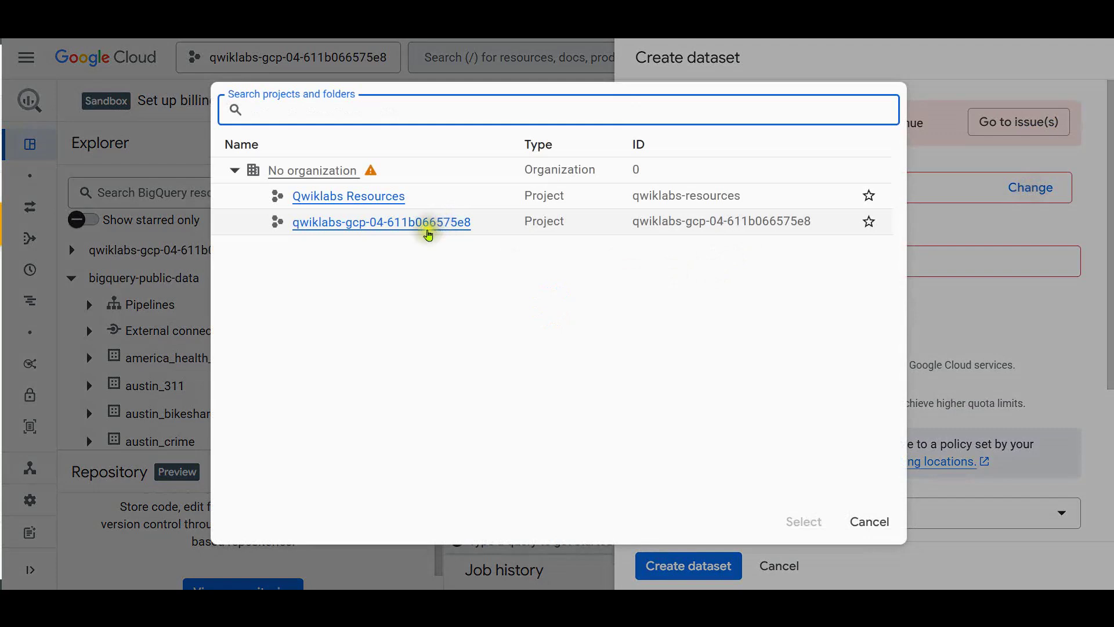
left_click(421, 226)
left_click(677, 577)
left_click(744, 240)
key("BackSpace")
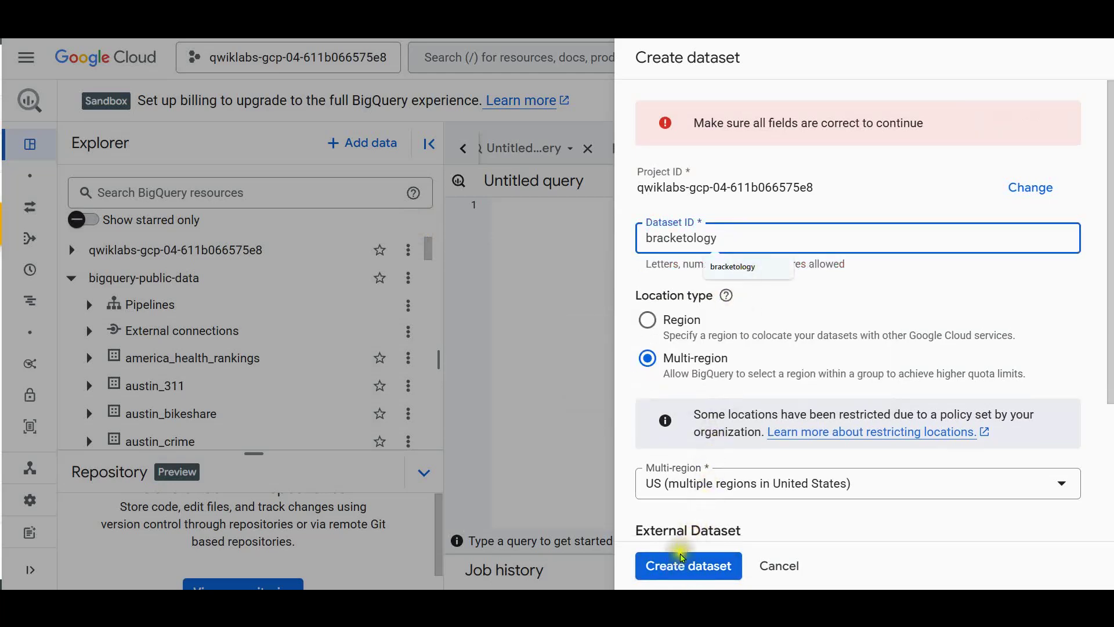
left_click(673, 568)
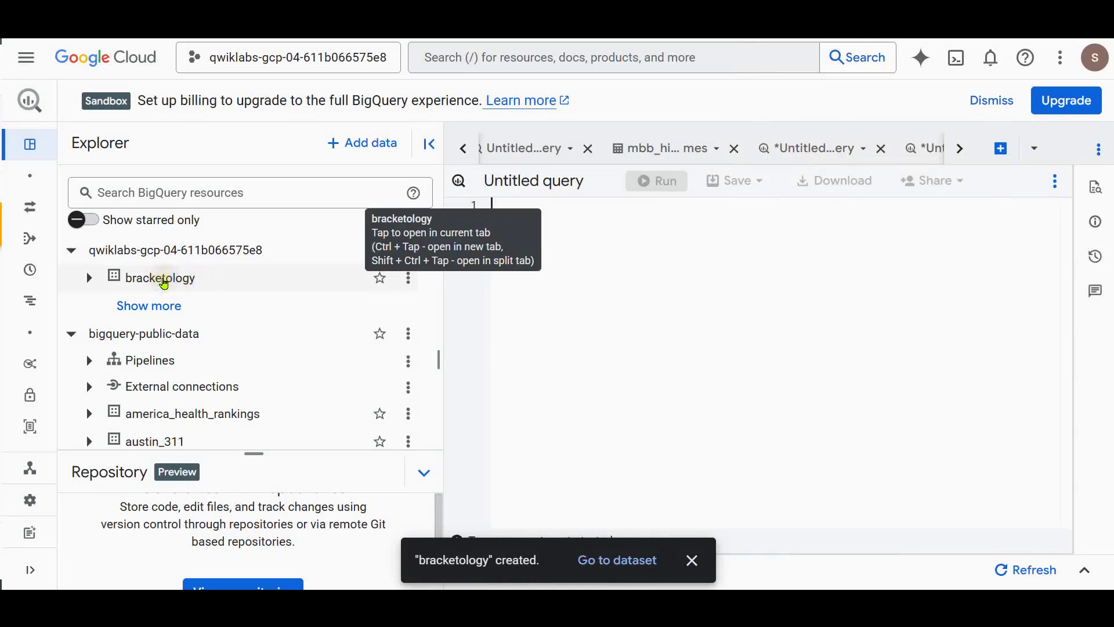
Fill the empty query with a CREATE OR REPLACE MODEL statement for bracketology.ncaa_model, using model_type 'logistic_reg' and labeled tournament rows with season <= 2017
left_click(673, 282)
key("ctrl+v")
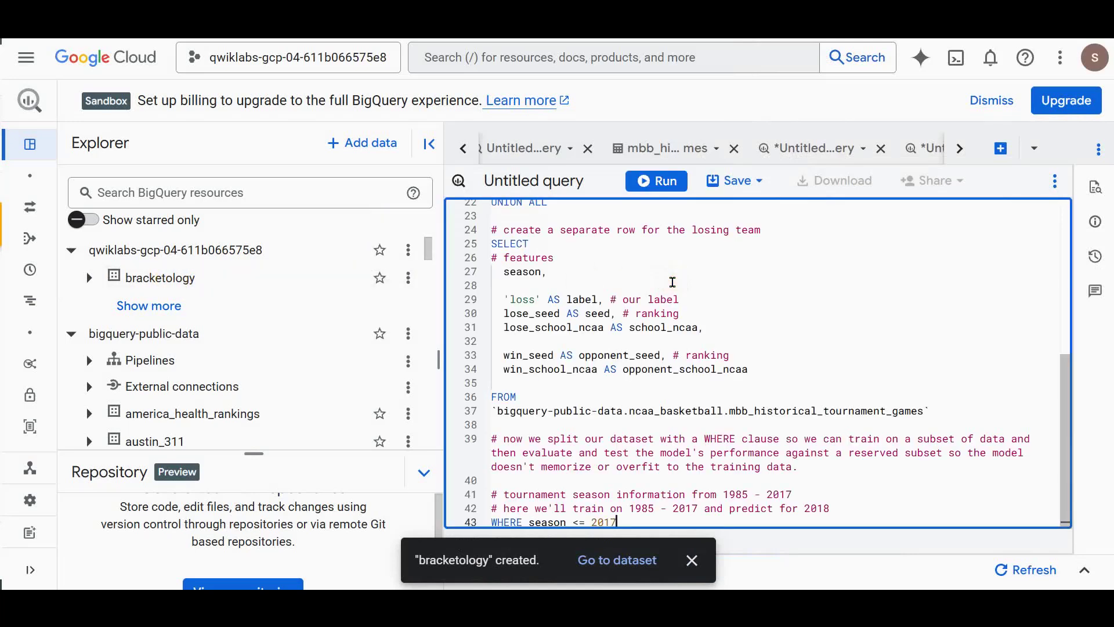
left_click_drag(1065, 346, 1067, 212)
left_click_drag(662, 219, 598, 219)
left_click_drag(511, 205, 635, 206)
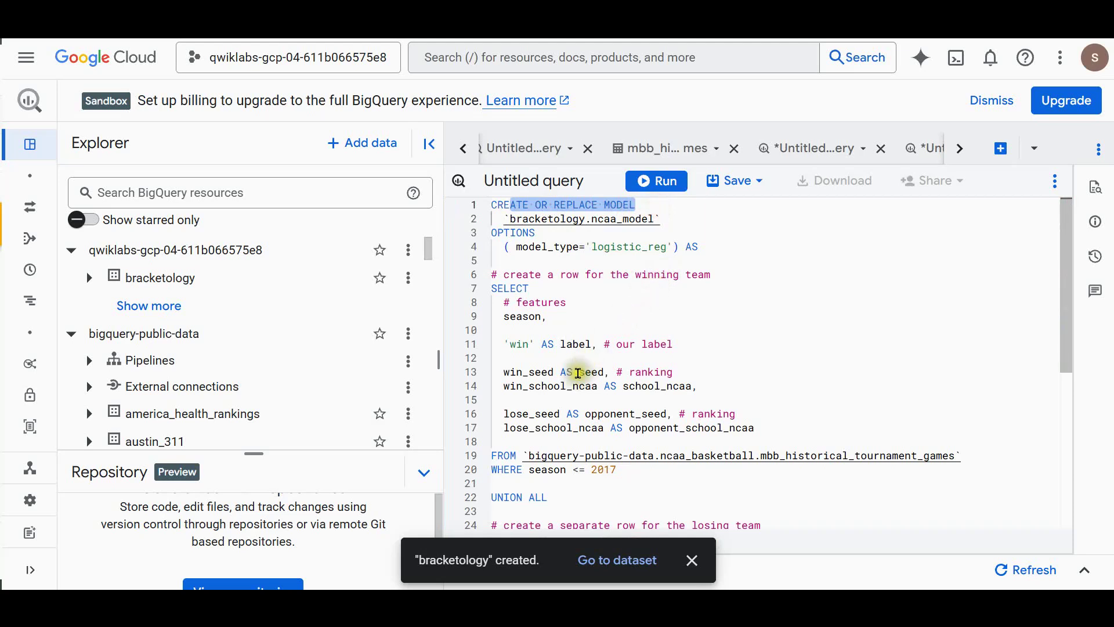
Examine the model query's season feature, win and loss labels, seed and school columns, and season filter
scroll(577, 411, "down", 2)
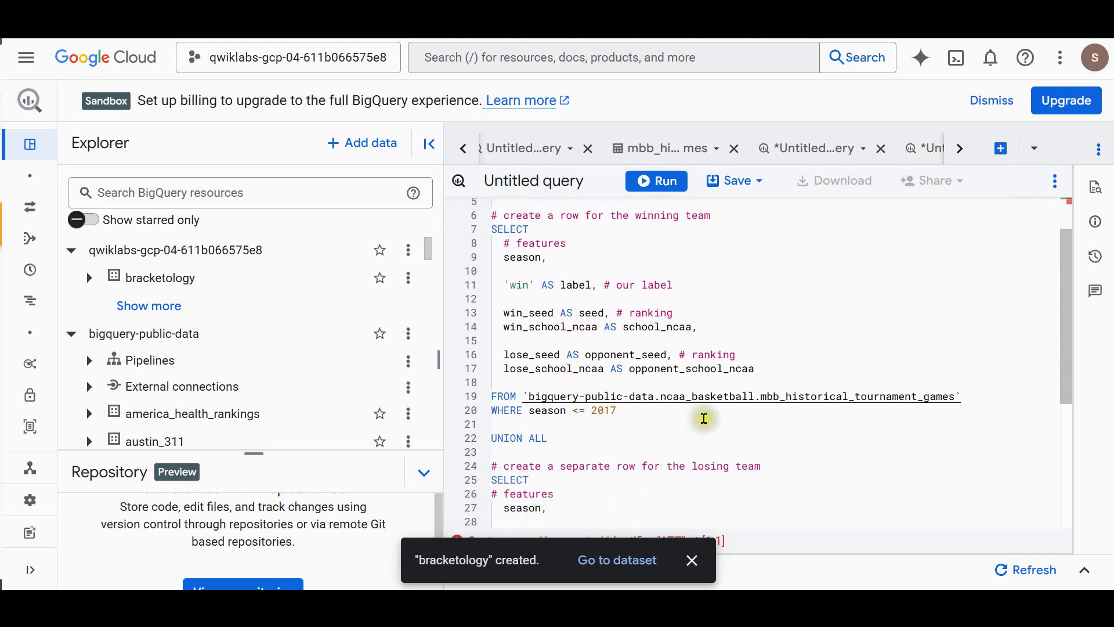
scroll(704, 418, "up", 1)
left_click_drag(504, 287, 590, 287)
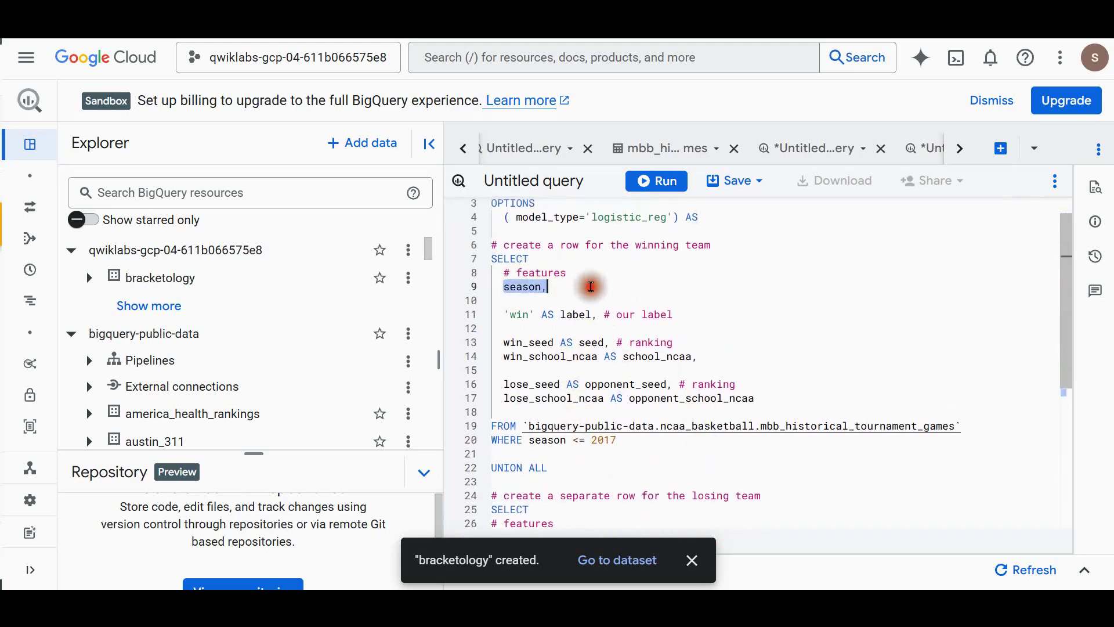
left_click_drag(515, 314, 673, 314)
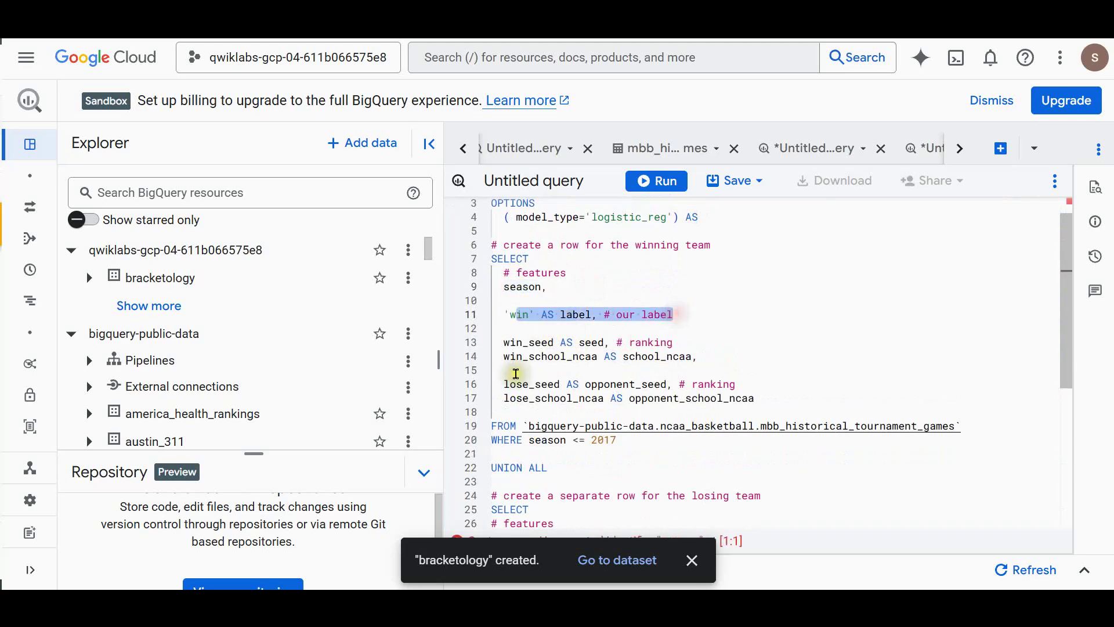
left_click_drag(511, 345, 692, 434)
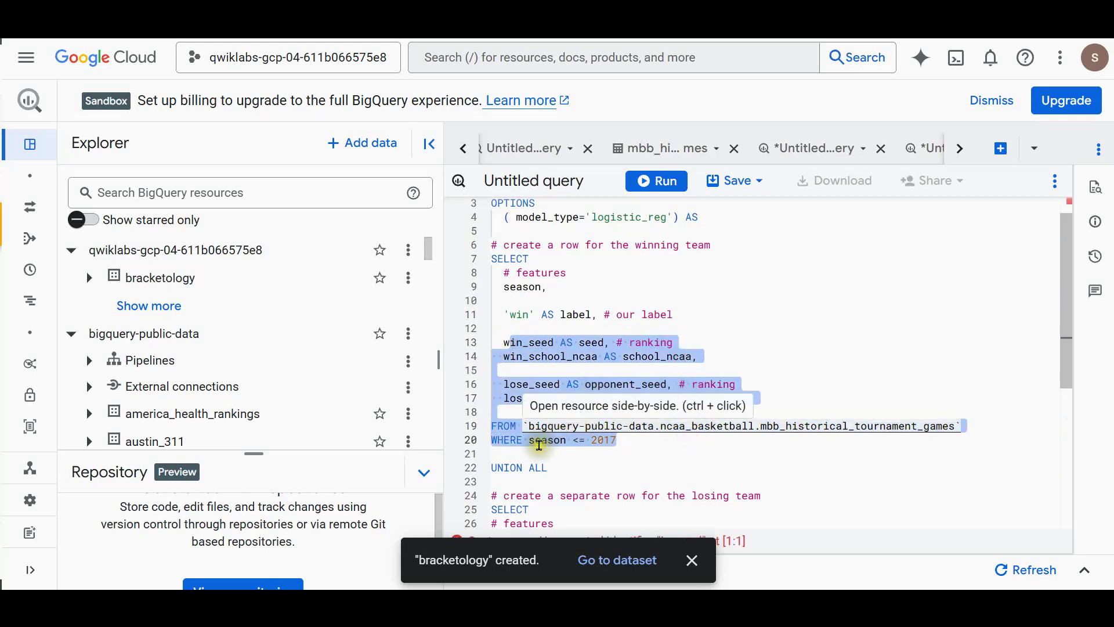
left_click(742, 357)
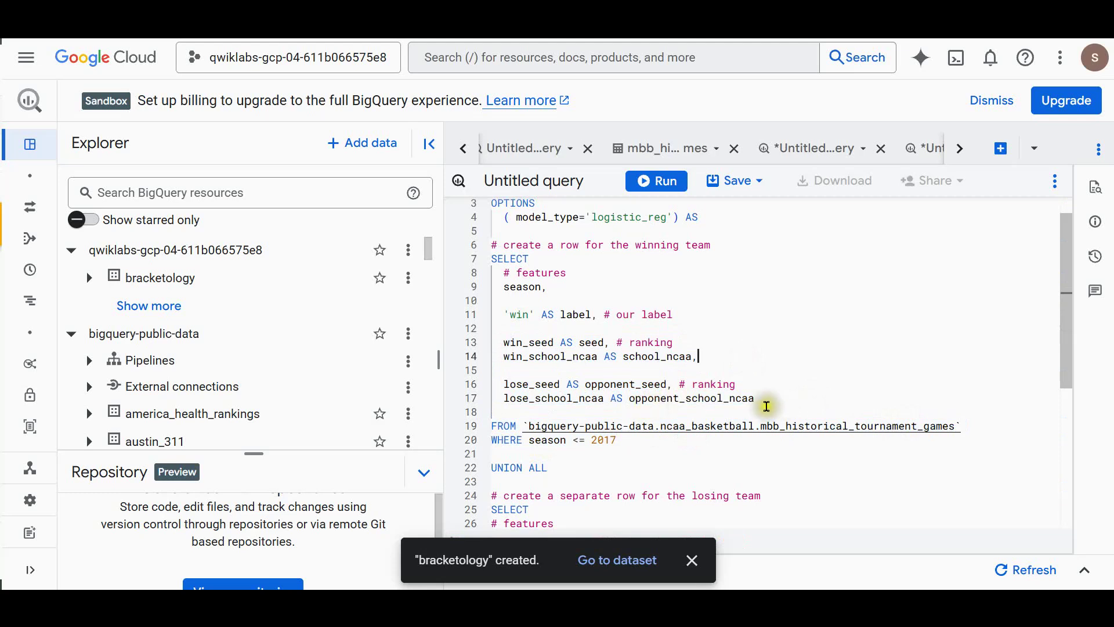
left_click_drag(665, 439, 492, 440)
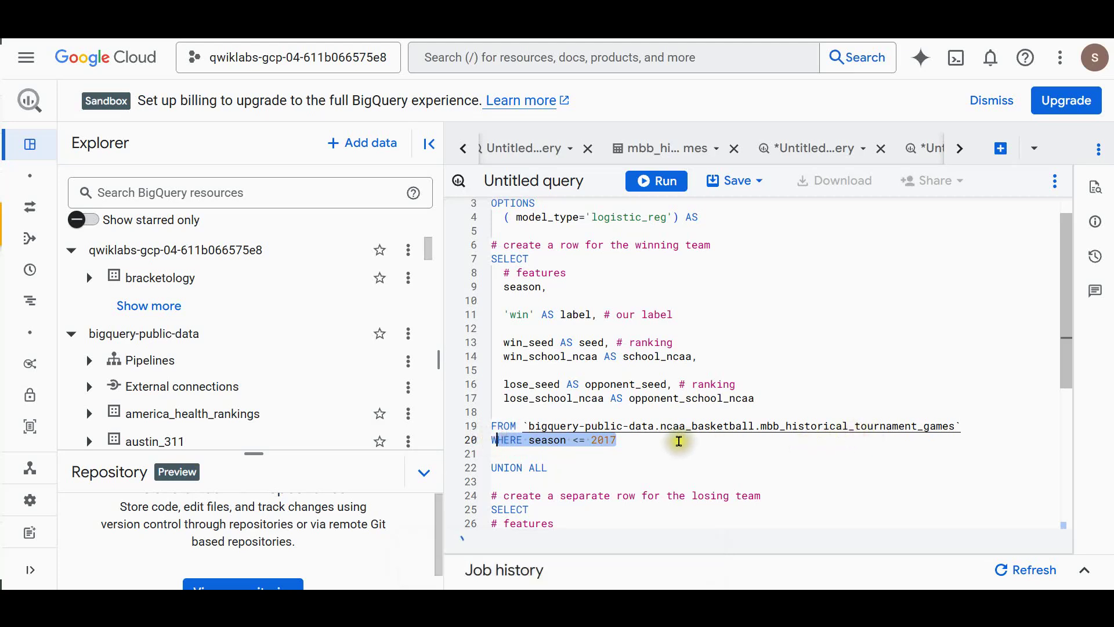
scroll(678, 444, "down", 2)
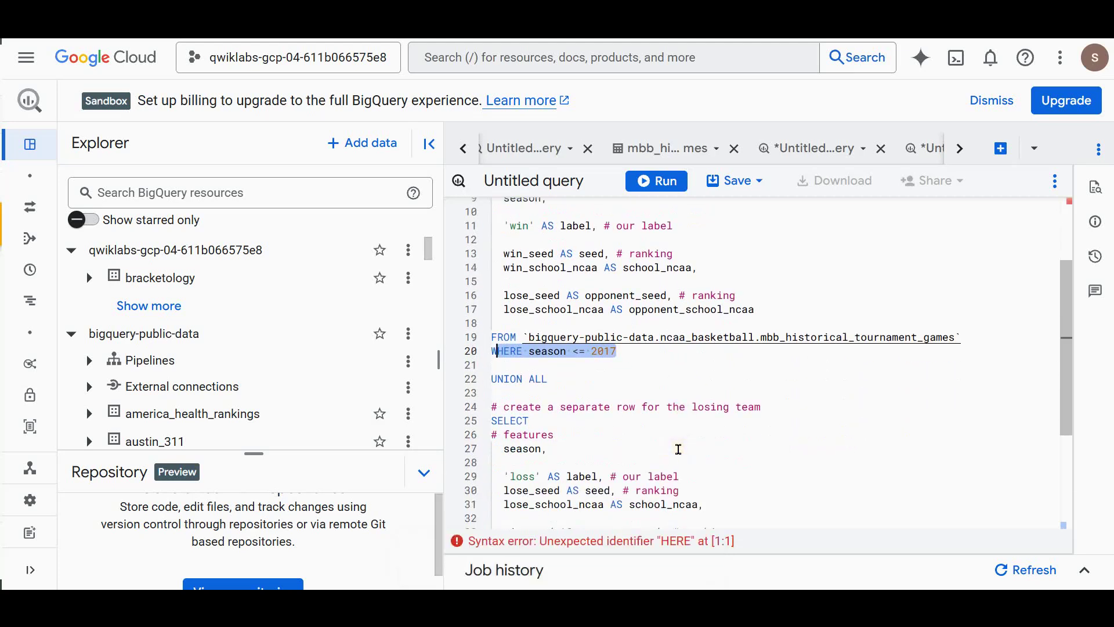
scroll(679, 449, "down", 3)
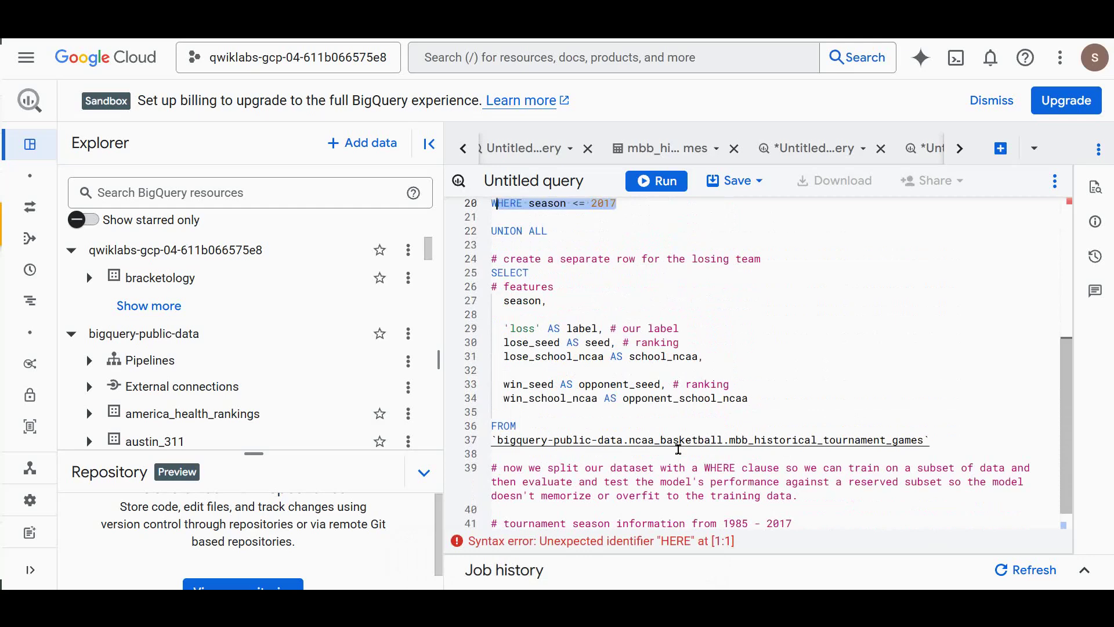
left_click_drag(523, 329, 738, 327)
scroll(746, 389, "down", 1)
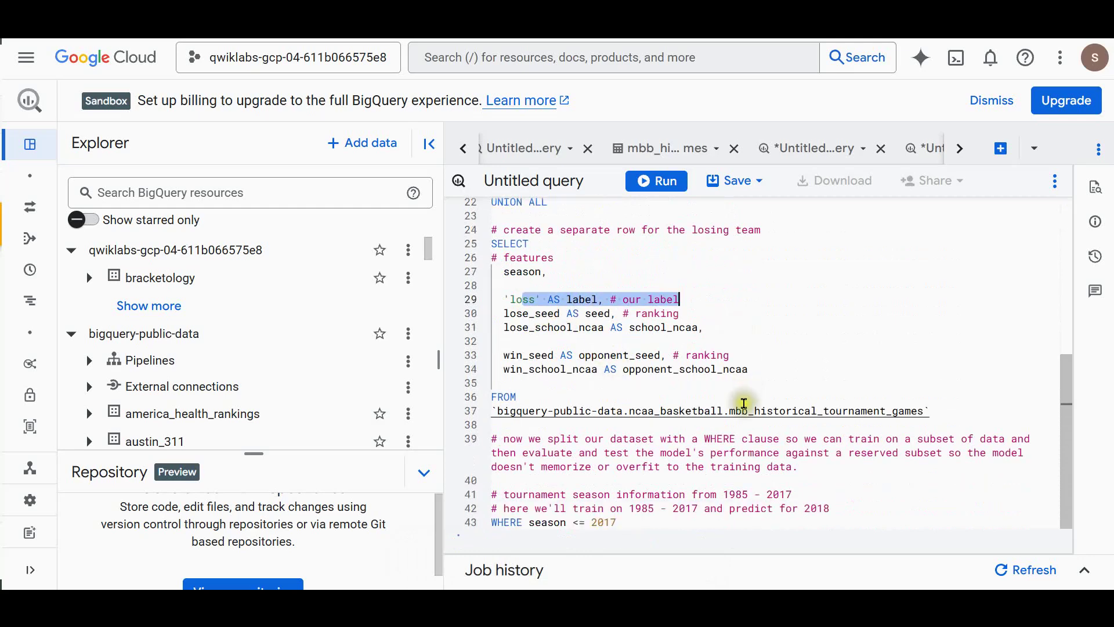
Run the query to train ncaa_model and review its logistic_reg model type option during execution
left_click(673, 245)
left_click(659, 181)
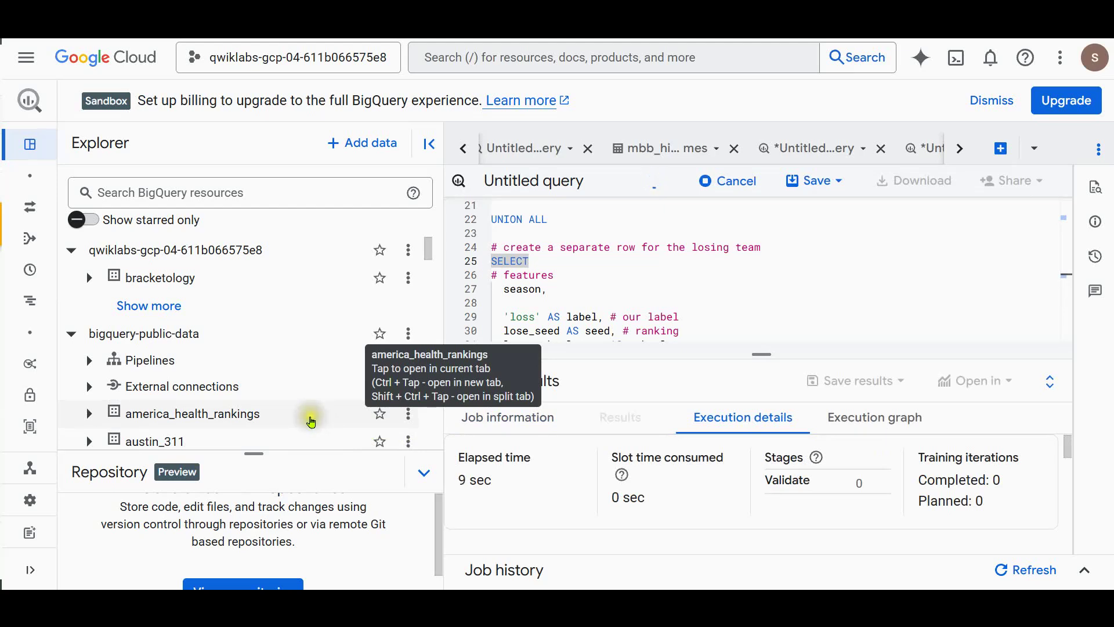
scroll(653, 273, "up", 5)
scroll(659, 300, "up", 2)
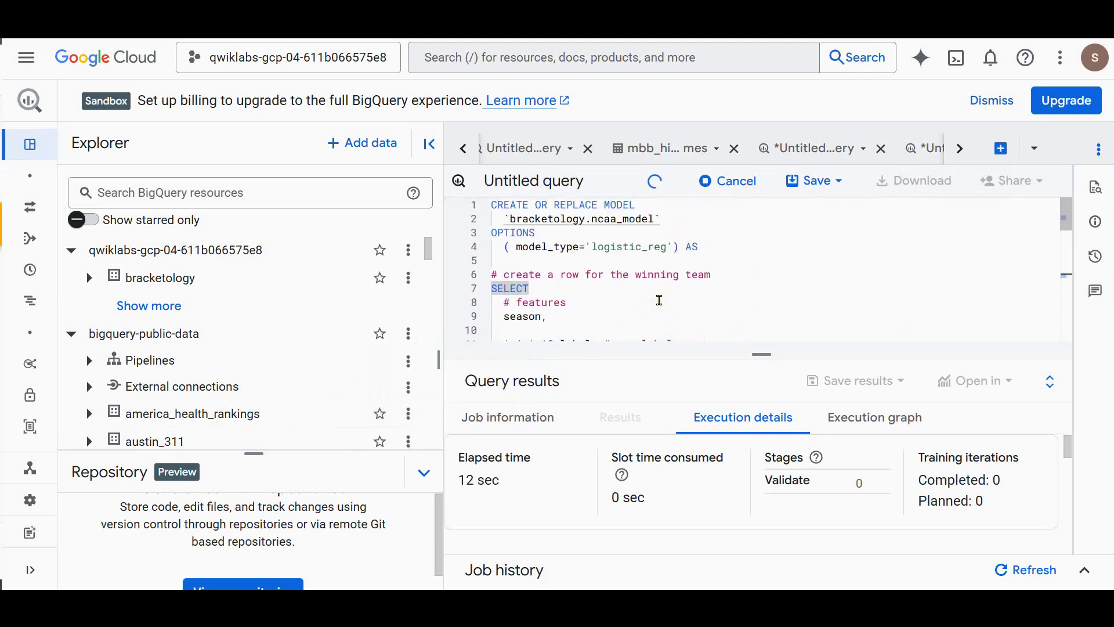
left_click_drag(583, 247, 700, 246)
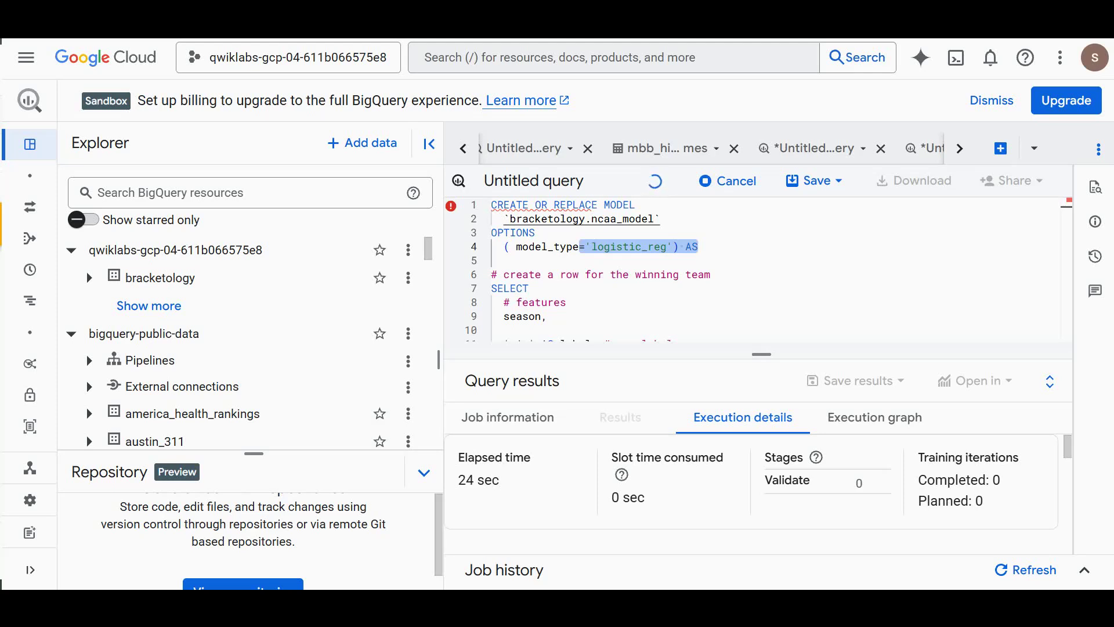
left_click(641, 246)
Narrow the Explorer pane to give the query editor and its results more width
left_click_drag(436, 275, 250, 276)
left_click(505, 274)
left_click(585, 275)
left_click(582, 276)
left_click(578, 277)
left_click(574, 277)
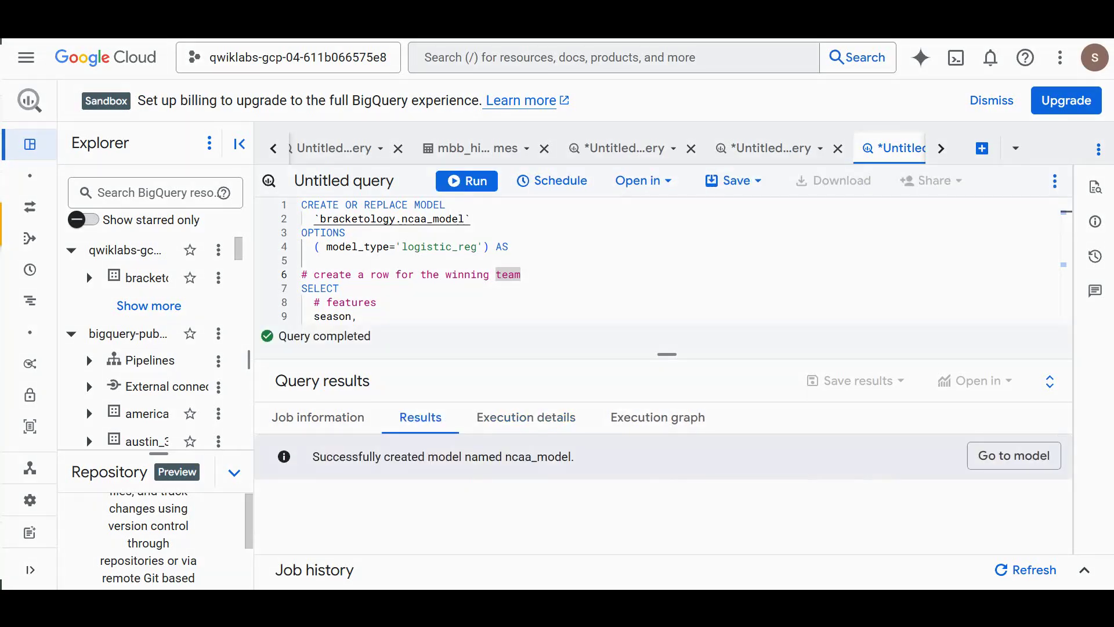
Expand the bracketology dataset's models in the Explorer and open ncaa_model with extra width for its details
left_click_drag(243, 301, 363, 279)
left_click(89, 277)
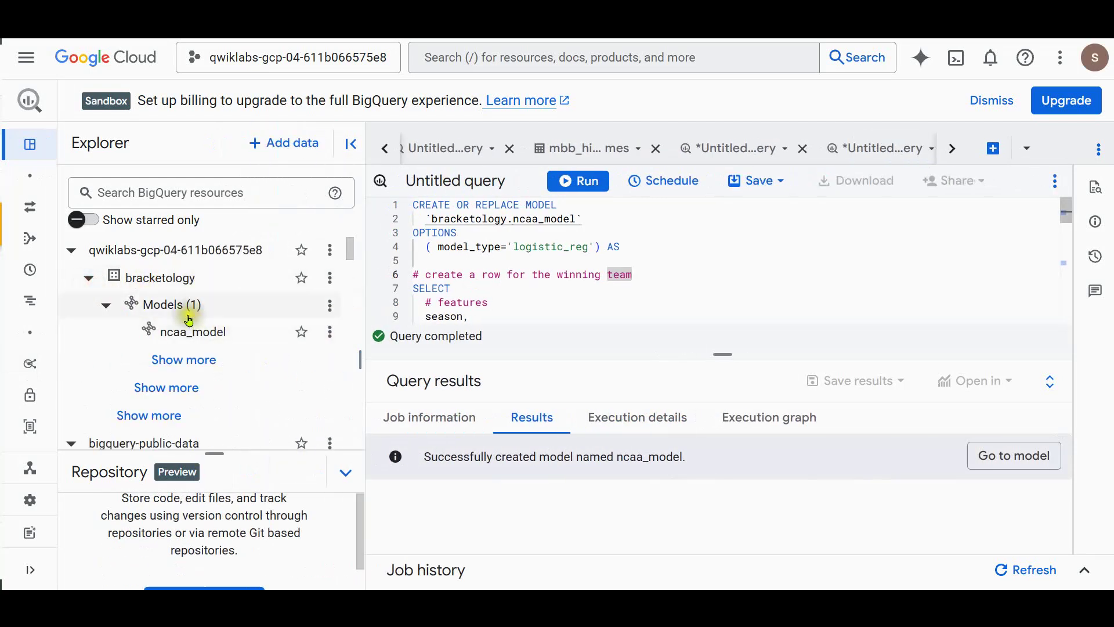
left_click(214, 332)
left_click_drag(359, 336, 231, 327)
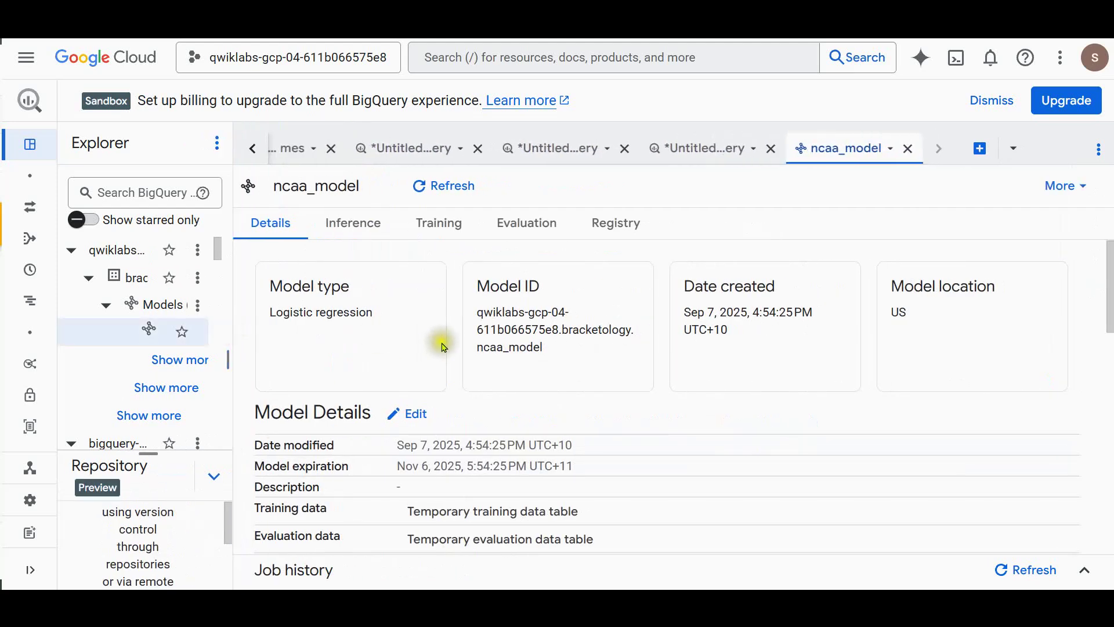
Examine the ncaa_model details, including its training options, label column and feature columns
key("ctrl+minus")
key("ctrl+minus")
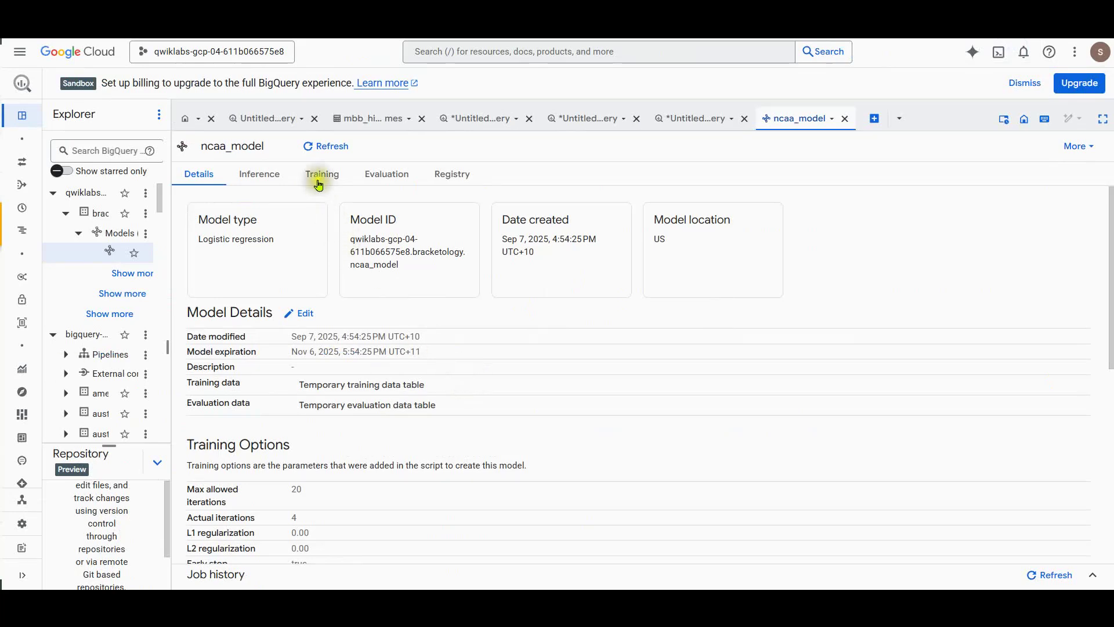
scroll(283, 411, "down", 3)
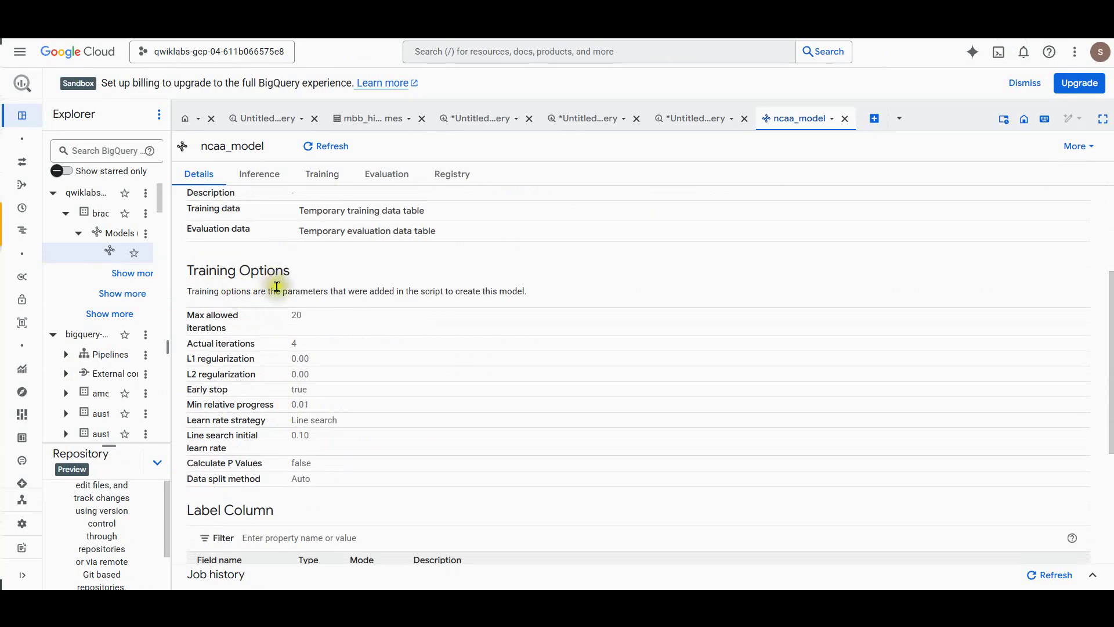
left_click_drag(325, 317, 265, 323)
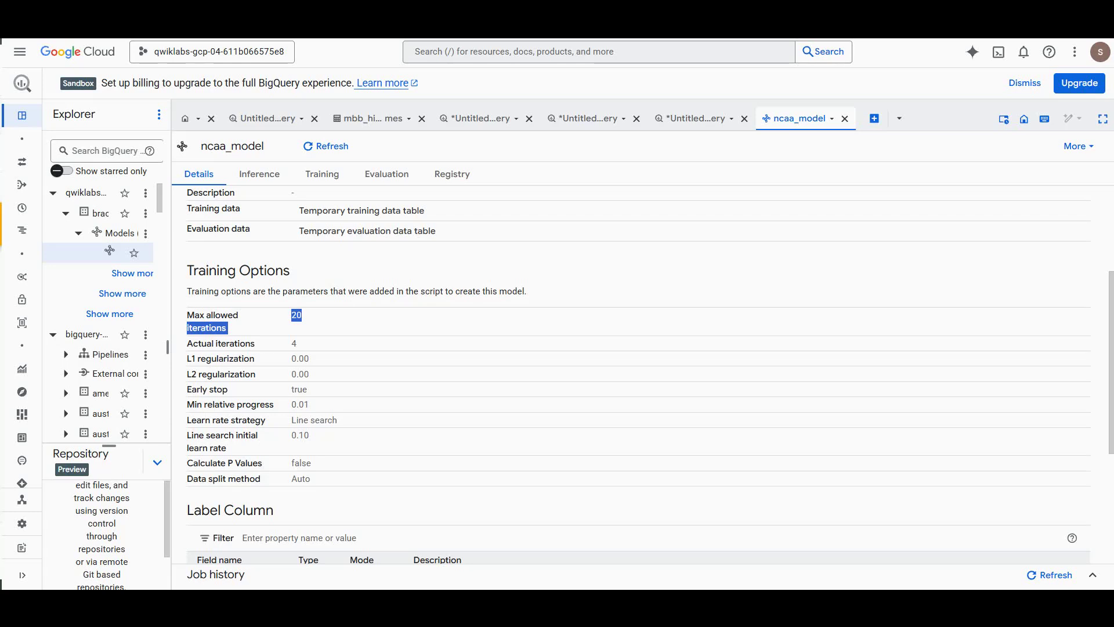
scroll(334, 401, "down", 1)
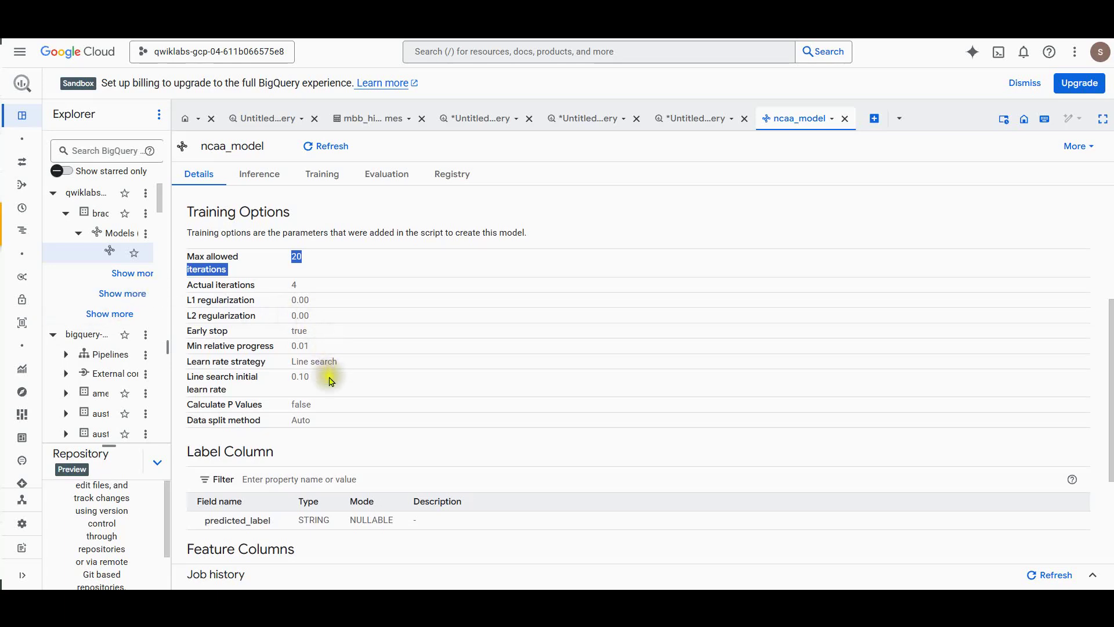
scroll(331, 378, "down", 3)
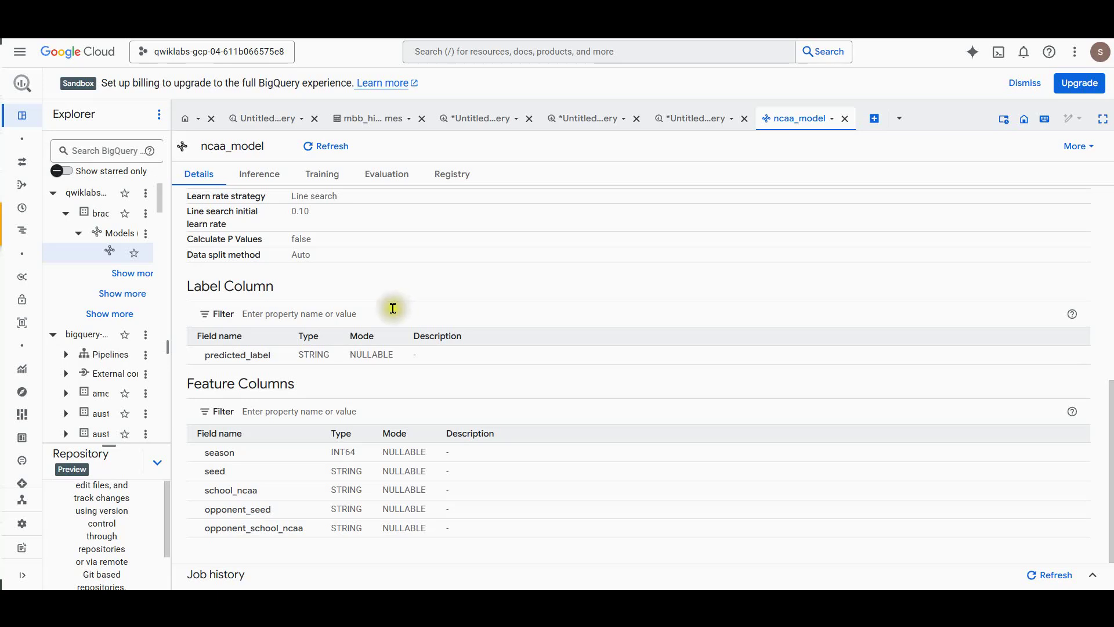
left_click(283, 319)
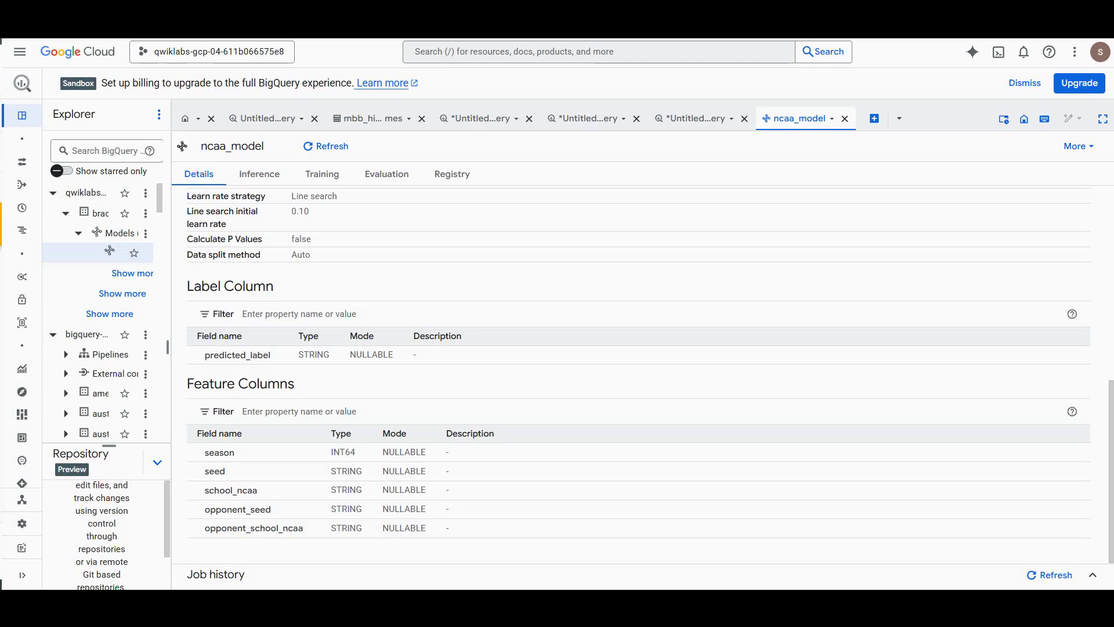
Review ncaa_model's loss, duration and learn rate per training iteration as graphs and as a table, and return to the model creation query
left_click(315, 175)
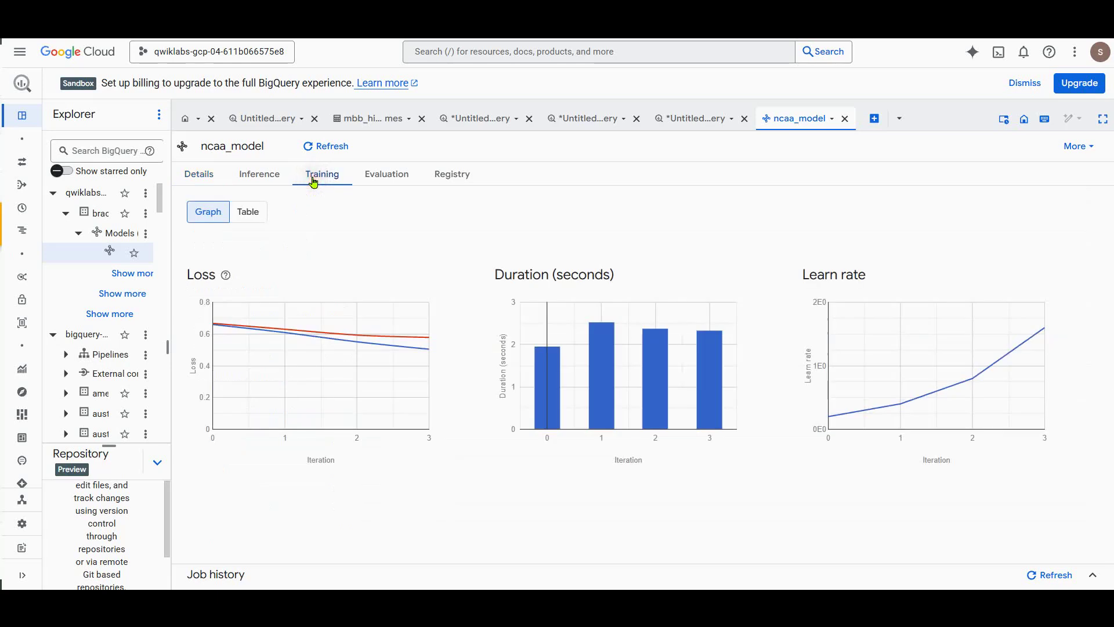
left_click(245, 211)
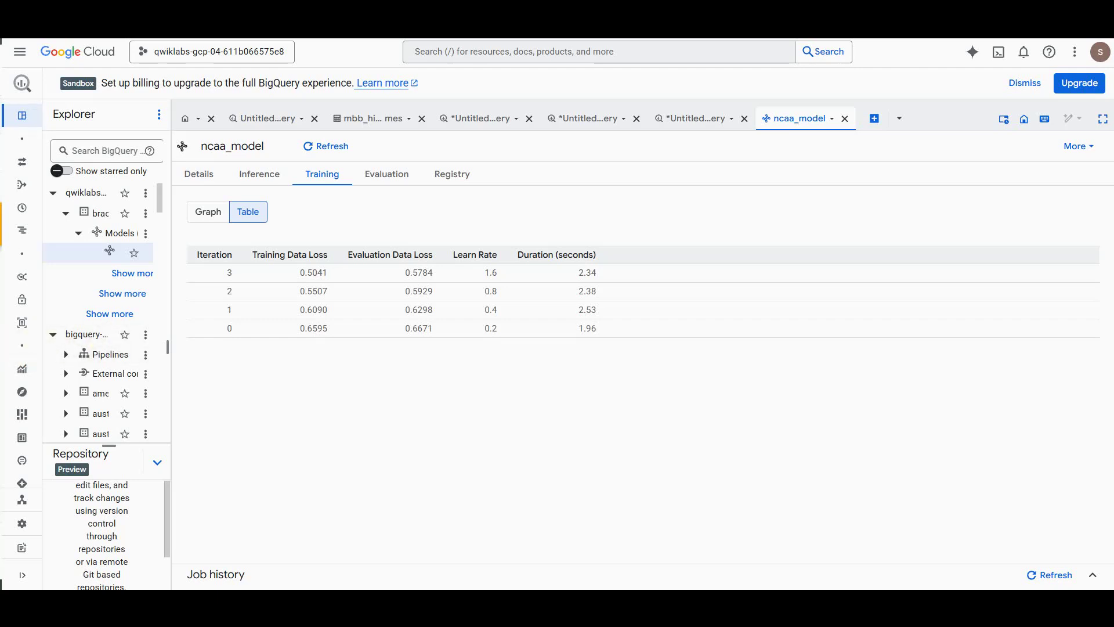
left_click(697, 119)
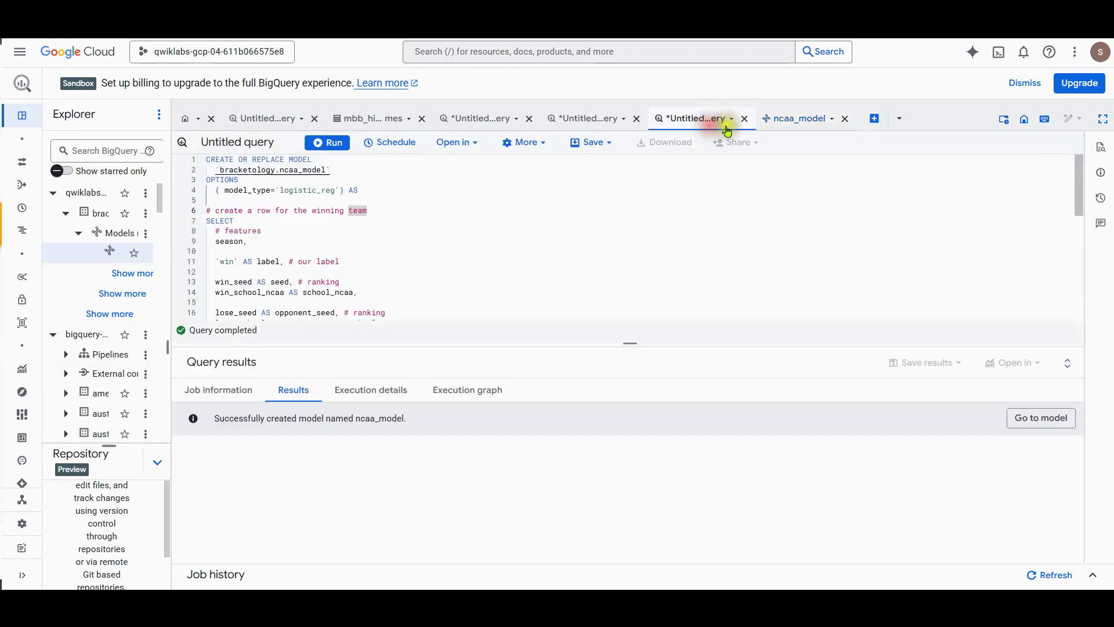
Run a new ML.WEIGHTS query on bracketology.ncaa_model for the 'seed' category weights, ordered by weight DESC, and review the returned rows
left_click(886, 120)
type("SELECT   category,   weight FROM   UNNEST((     SELECT       category_weights     FROM       ML.WEIGHTS(MODEL `bracketology.ncaa_model`)     WHERE       processed_input = 'seed')) # try other features like 'school_ncaa'       ORDER BY weight DESC")
left_click(332, 150)
left_click_drag(220, 232, 497, 236)
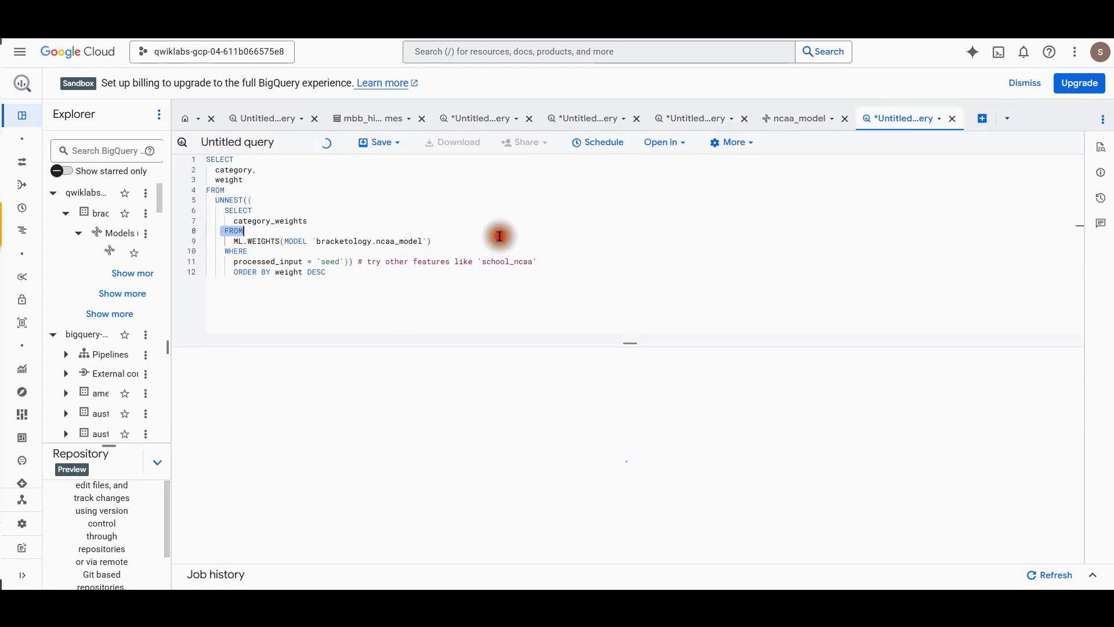
left_click(431, 242)
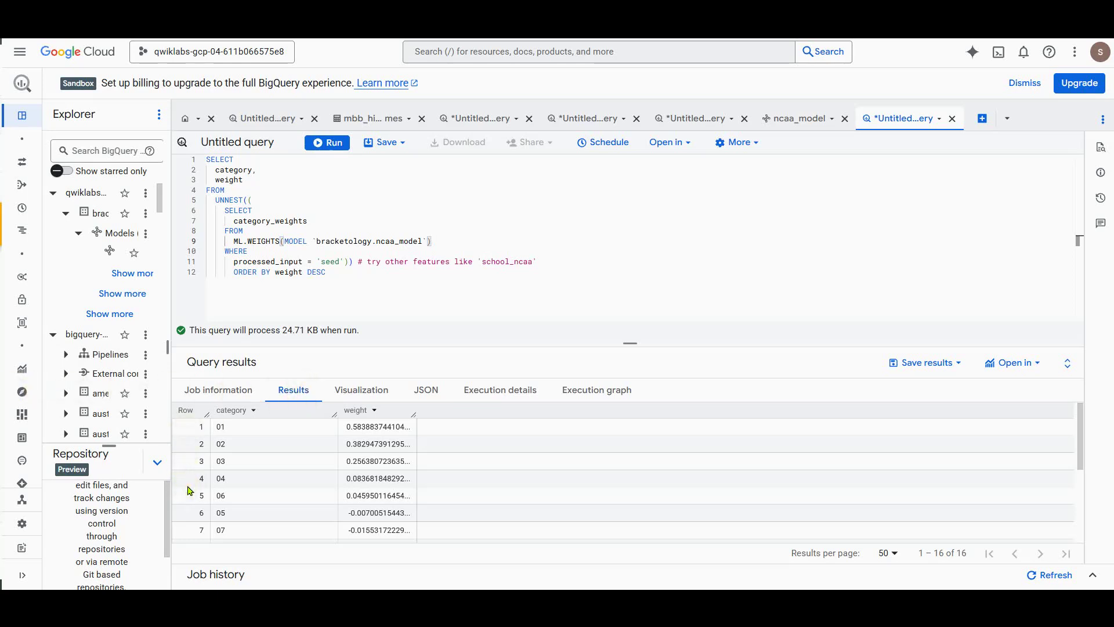
scroll(232, 497, "down", 3)
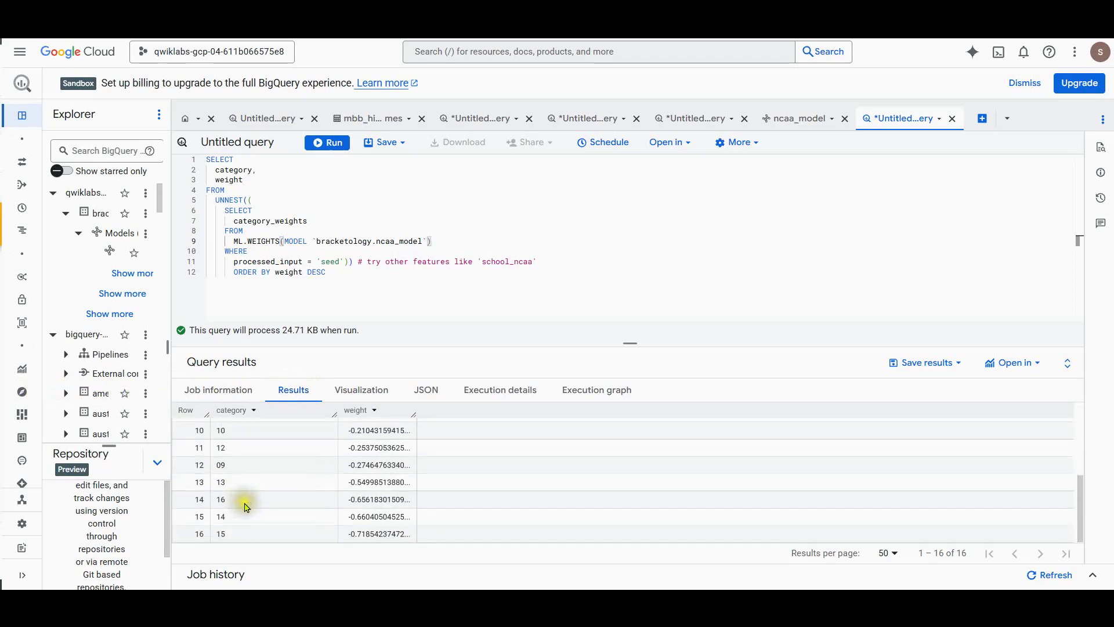
left_click(234, 533)
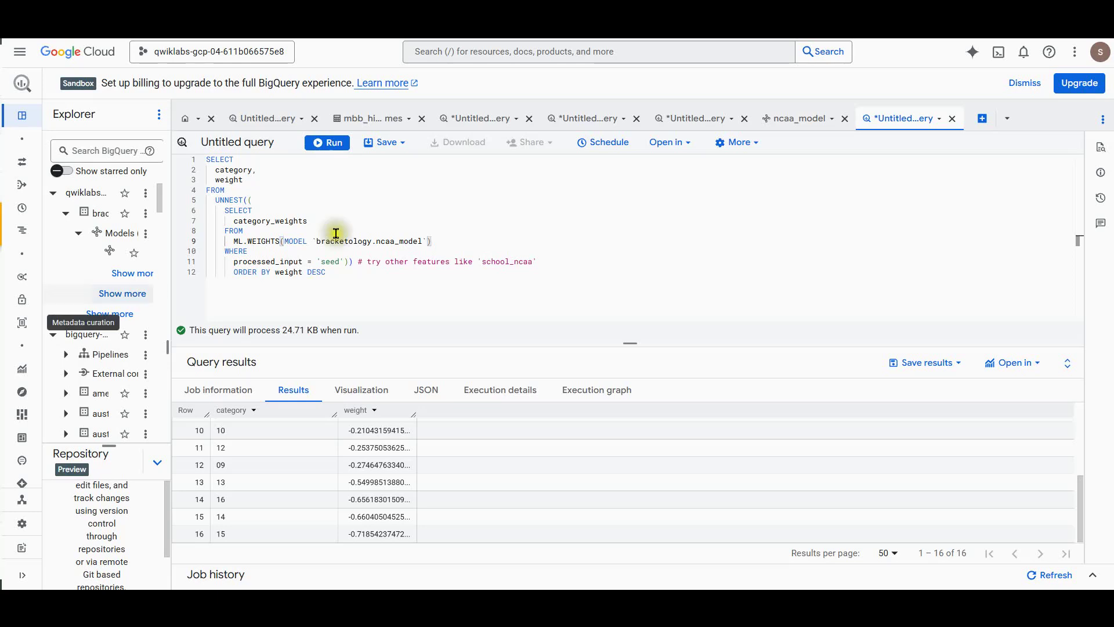
Run a new query selecting everything from ML.EVALUATE on bracketology.ncaa_model and enlarge the results area
left_click(983, 119)
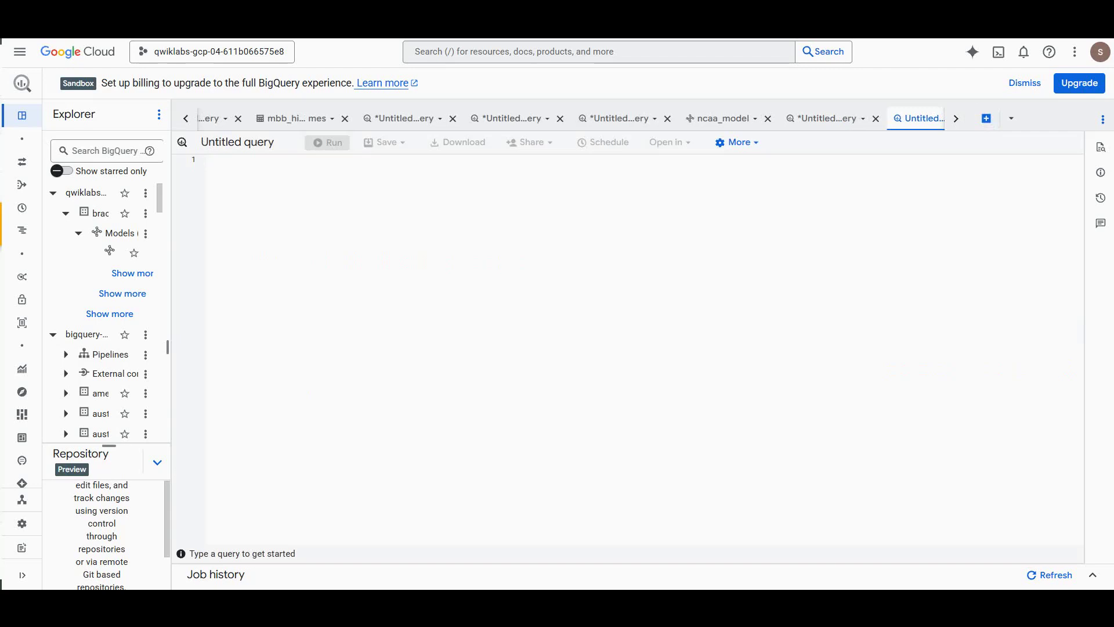
type("SELECT   * FROM   ML.EVALUATE(MODEL `bracketology.ncaa_model`)")
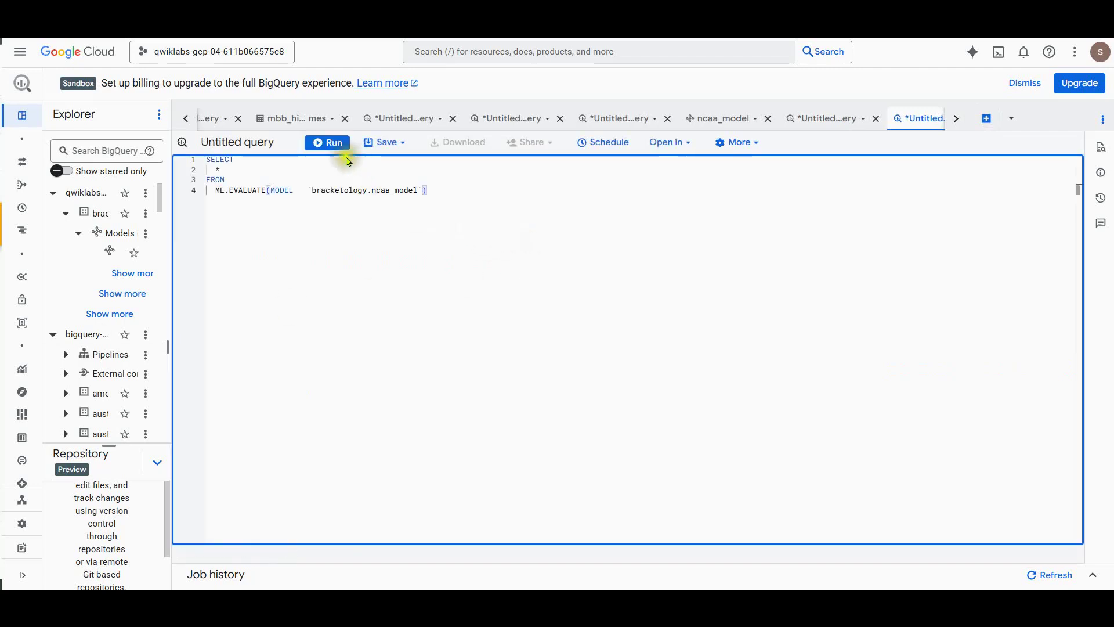
left_click(337, 142)
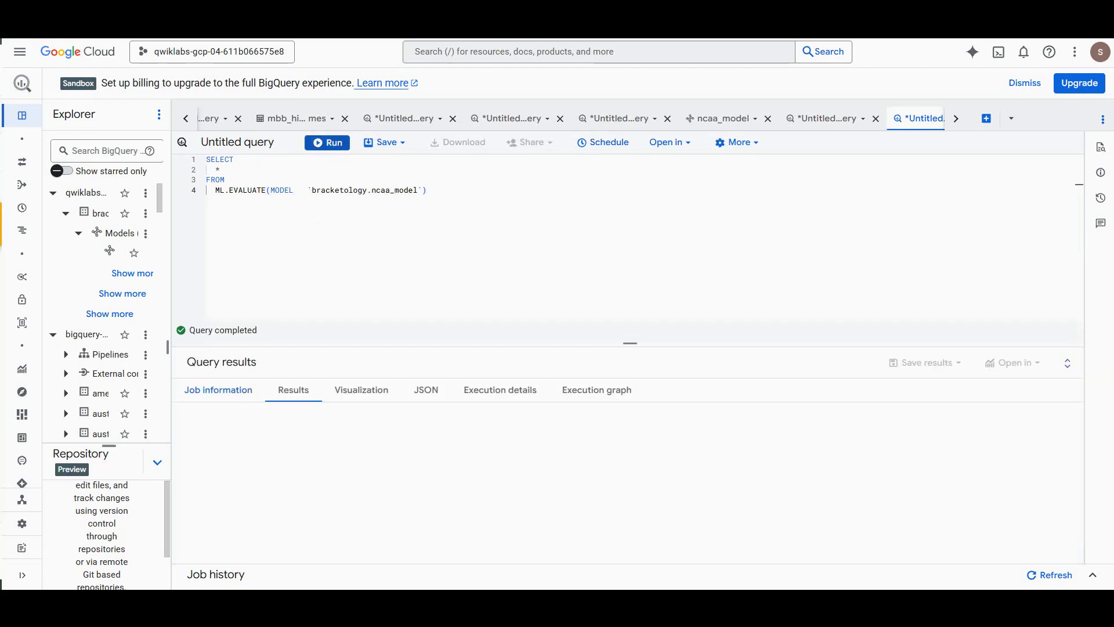
left_click_drag(620, 342, 620, 280)
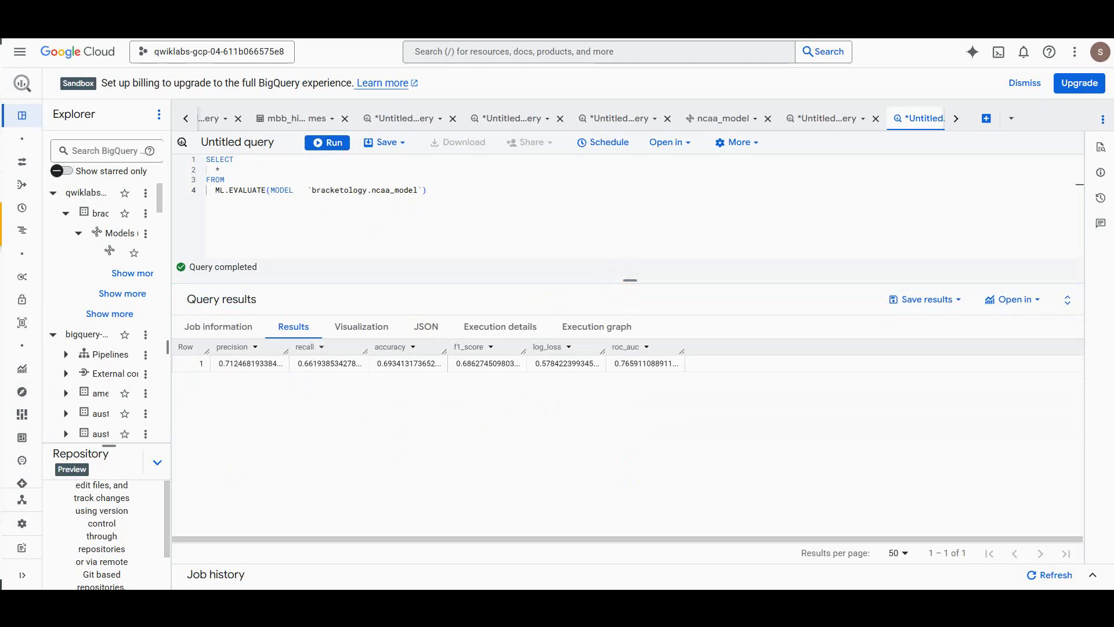
Examine the recall and accuracy metrics in the model evaluation results
left_click(394, 372)
left_click(315, 375)
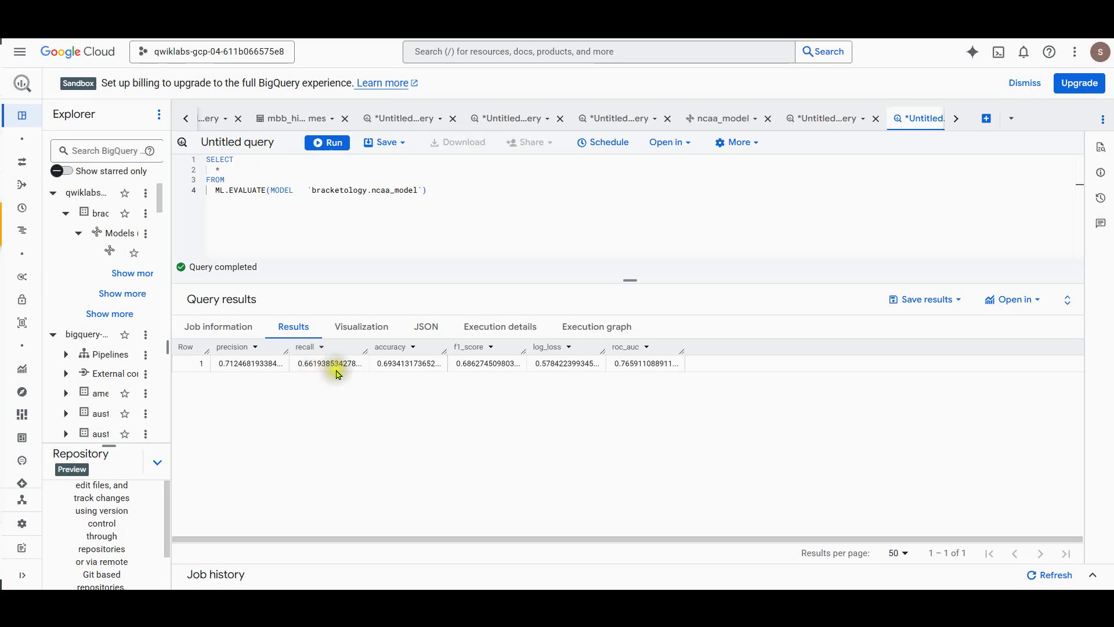
left_click(405, 371)
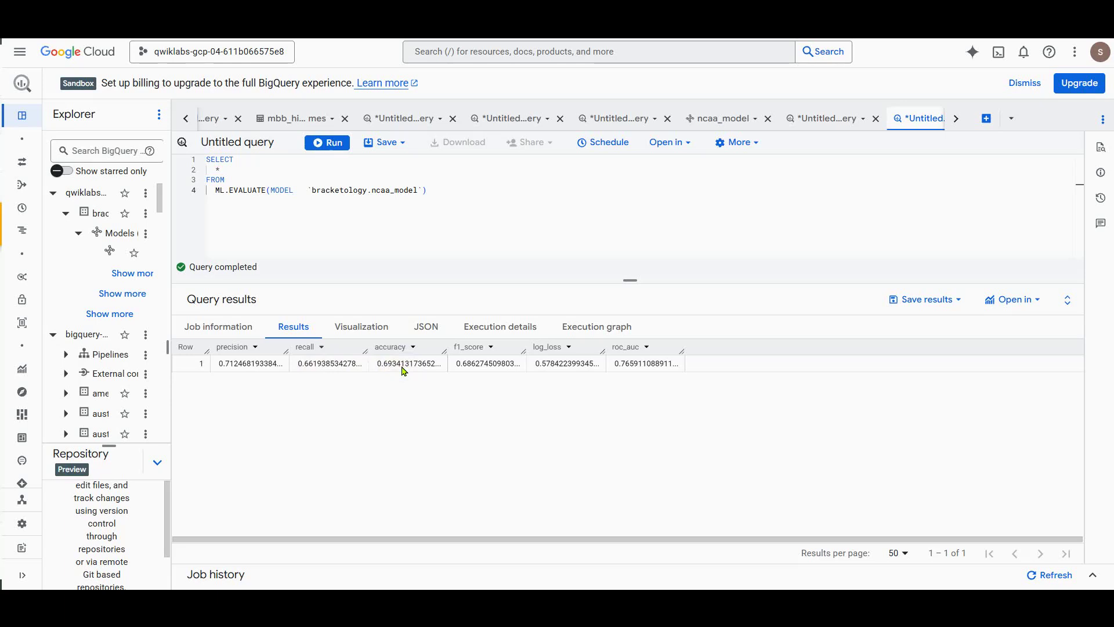
left_click(405, 370)
left_click(402, 372)
left_click(402, 373)
left_click(402, 374)
left_click(402, 375)
left_click(402, 378)
left_click(402, 378)
Create the bracketology.predictions table in a new query using ML.PREDICT with bracketology.ncaa_model on data-to-insights.ncaa.2018_tournament_results
left_click(986, 119)
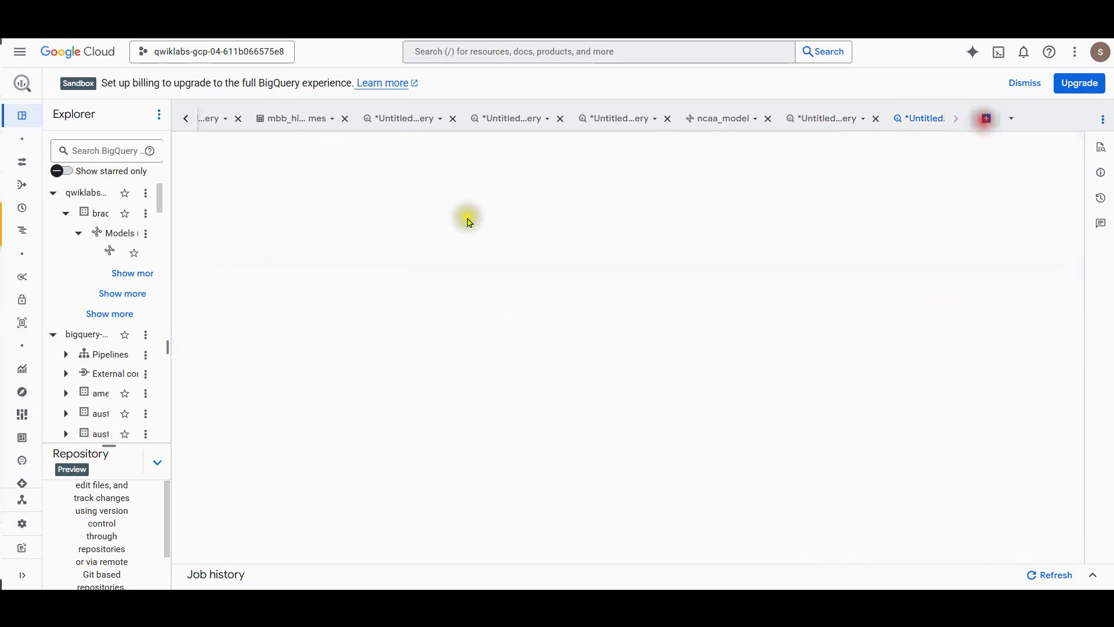
type("CREATE OR REPLACE TABLE `bracketology.predictions` AS (  SELECT * FROM ML.PREDICT(MODEL `bracketology.ncaa_model`,  # predicting for 2018 tournament games (2017 season) (SELECT * FROM `data-to-insights.ncaa.2018_tournament_results`) ) )")
key("ctrl+Return")
left_click_drag(245, 180, 355, 180)
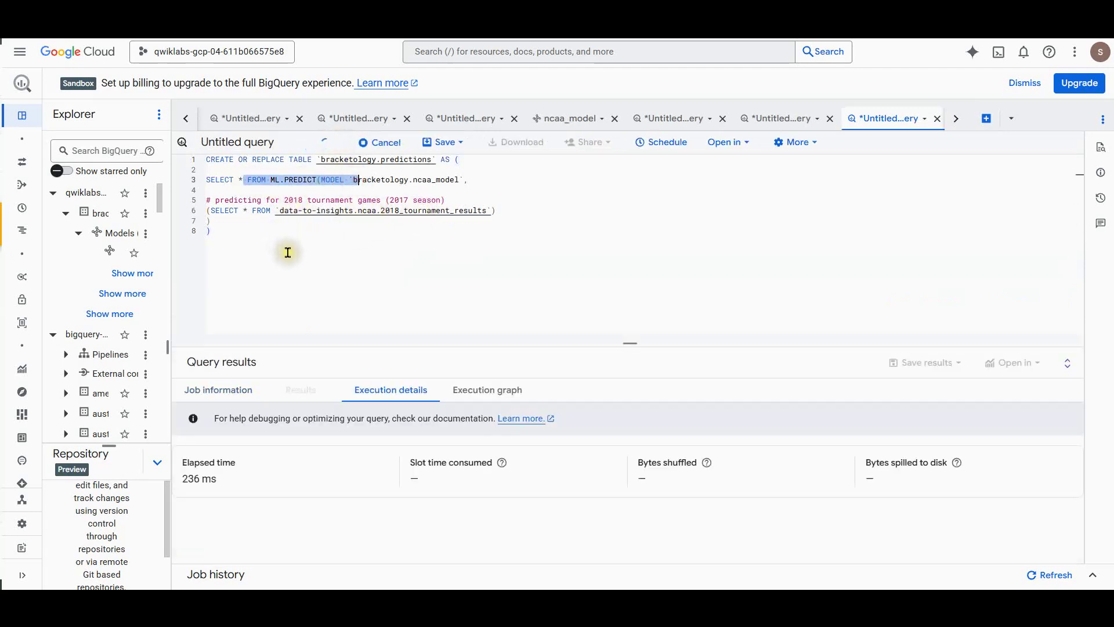
left_click_drag(468, 180, 346, 180)
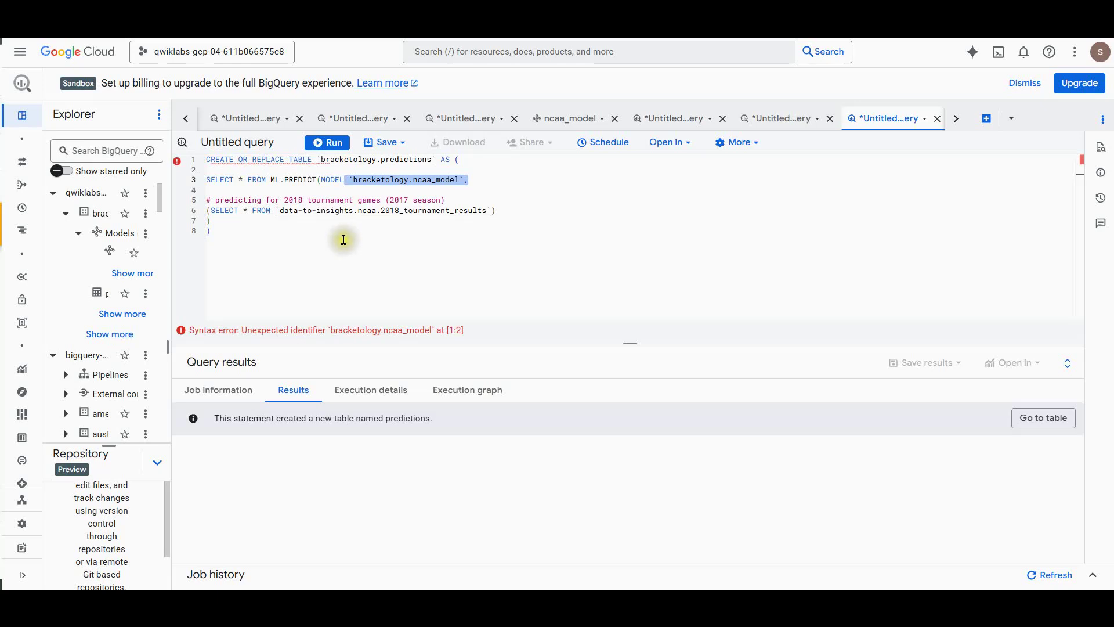
left_click(344, 239)
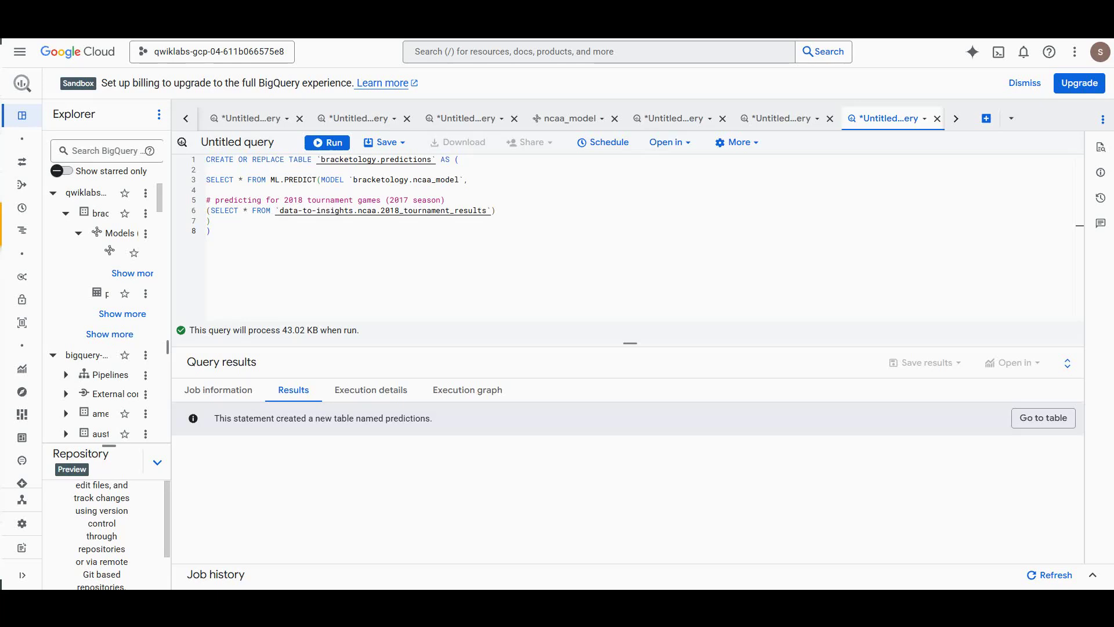
Run a new query selecting all bracketology.predictions rows where predicted_label <> label, and review its filter condition
left_click(986, 119)
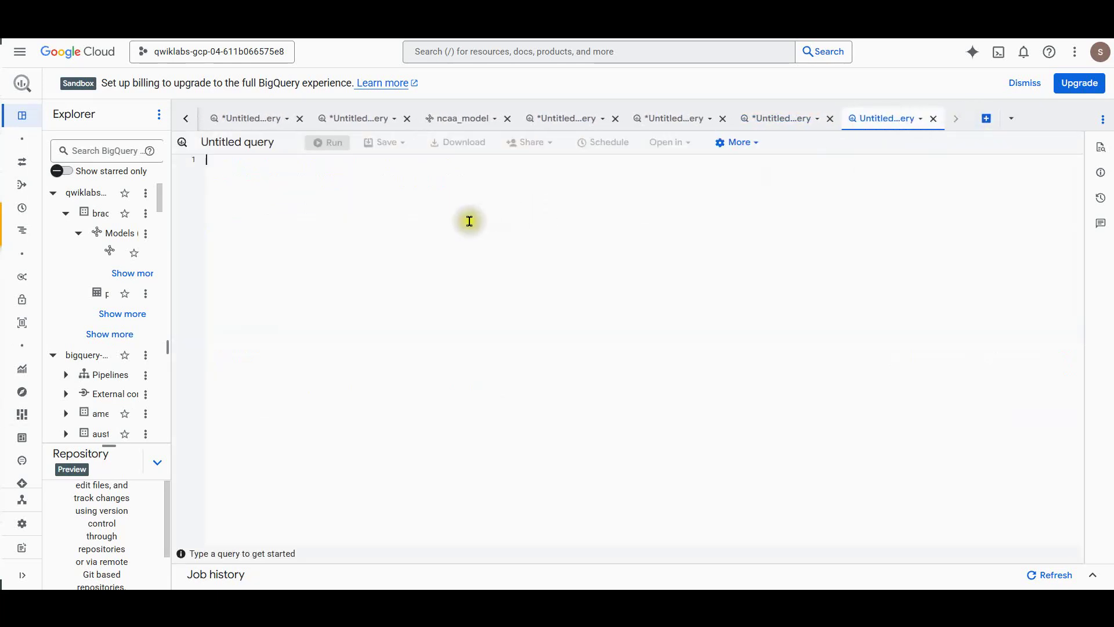
type("SELECT * FROM `bracketology.predictions` WHERE predicted_label <> label")
left_click(331, 146)
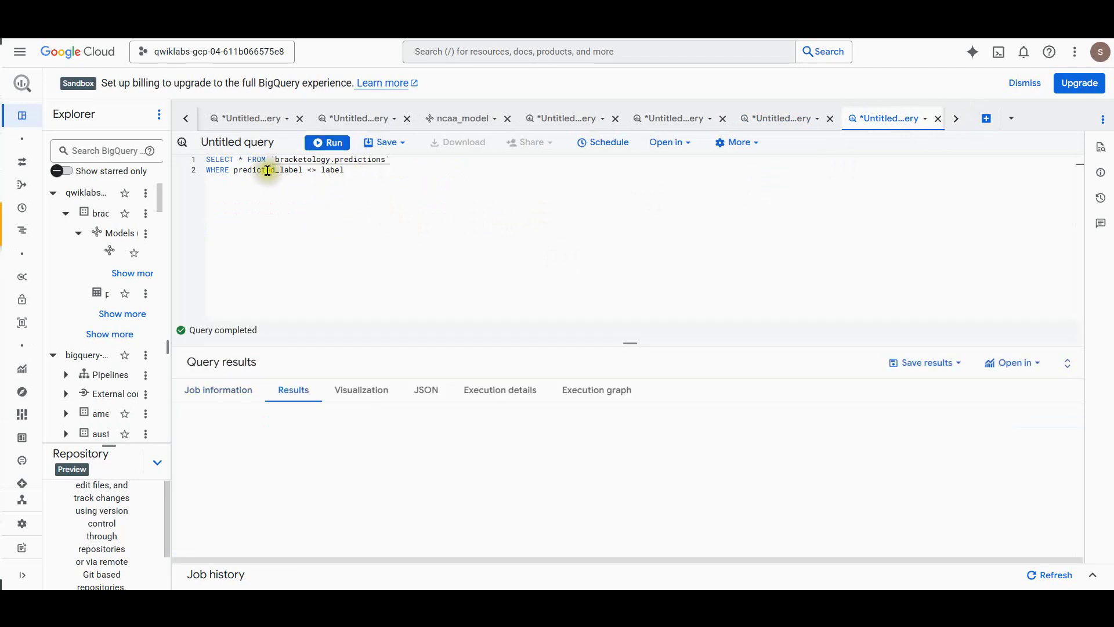
left_click_drag(204, 166, 326, 169)
double_click(326, 169)
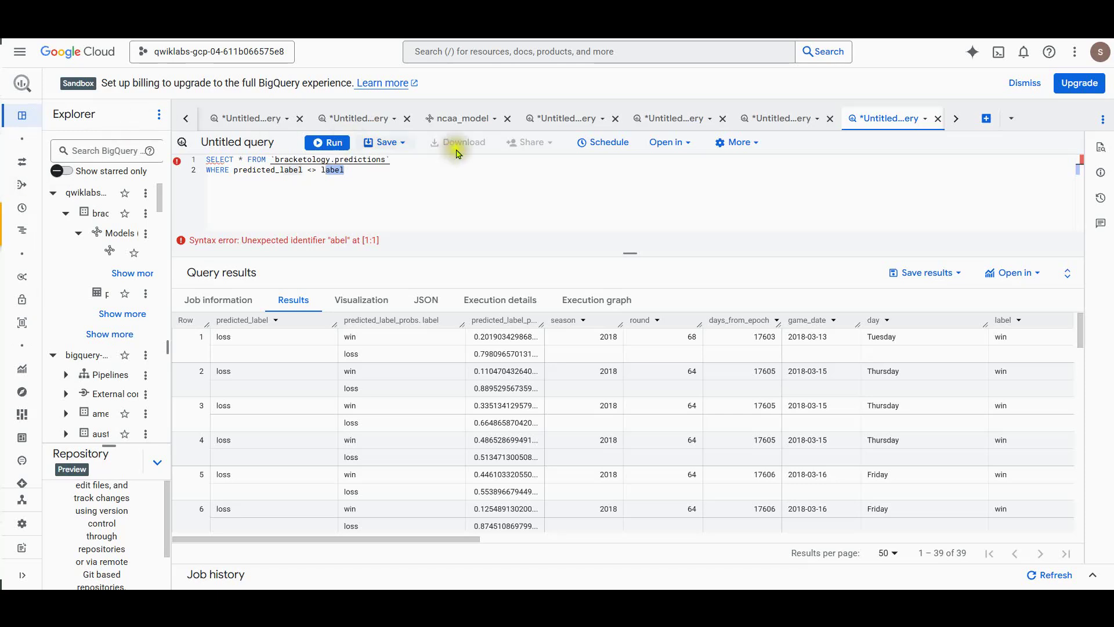
Change the filter condition to predicted_label = label and run the query for correct predictions
left_click(310, 170)
type("=")
left_click(335, 143)
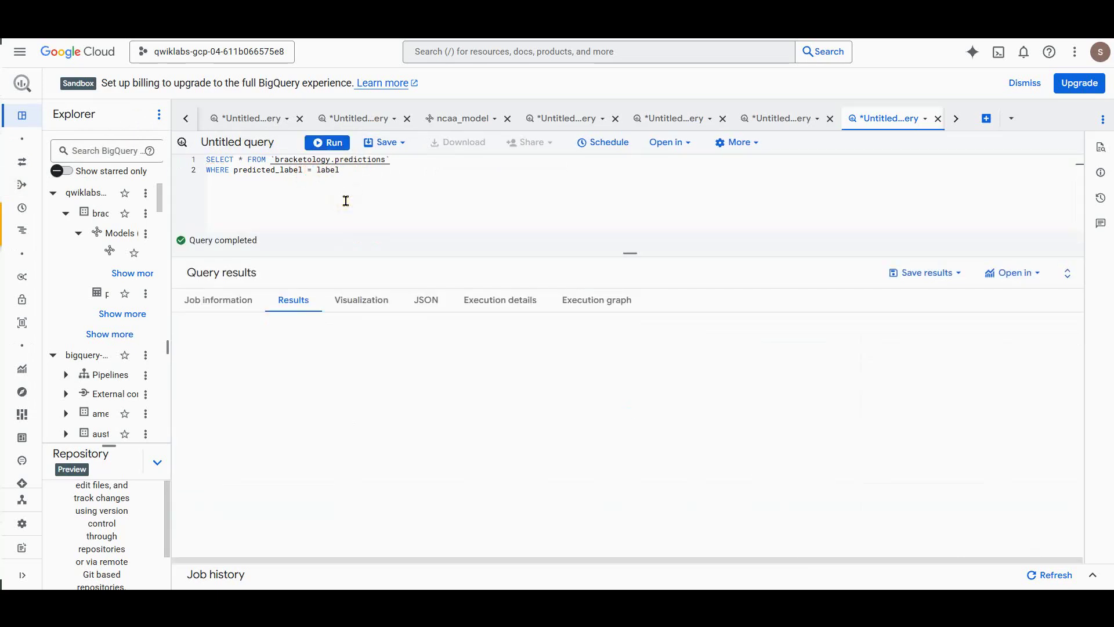
Restore the filter condition to predicted_label <> label and rerun the query for incorrect predictions
double_click(308, 170)
type("<>")
left_click(333, 148)
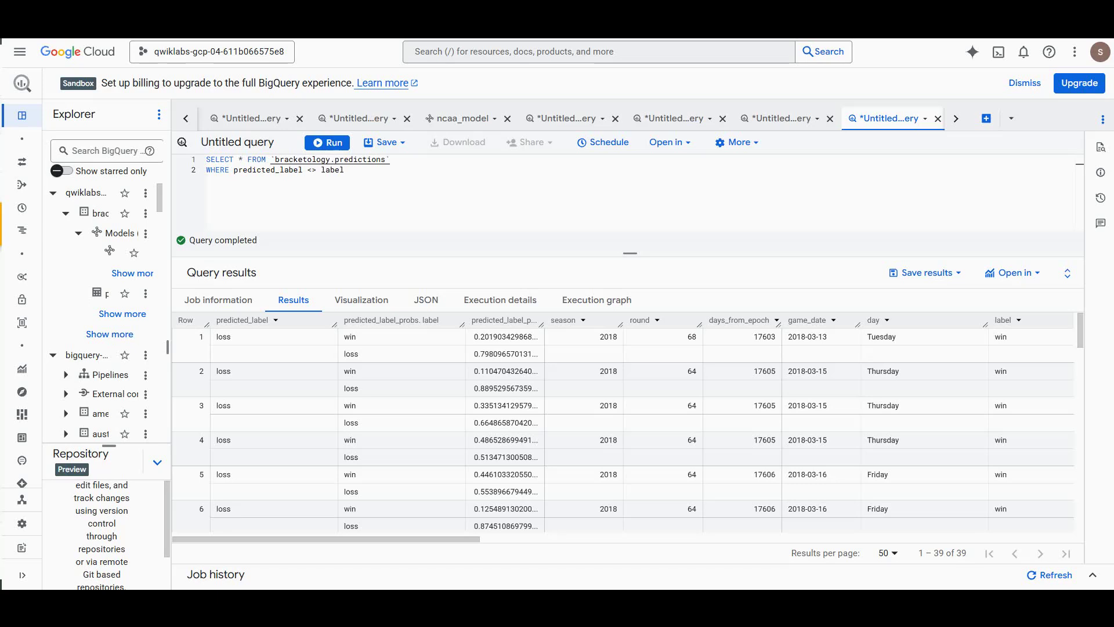
Run a new query on bracketology.predictions for incorrect predictions with model.prob > .8, returning confidence, labels and game details, and adjust the results area
left_click(987, 119)
type("SELECT   model.label AS predicted_label,   model.prob AS confidence,    predictions.label AS correct_label,    game_date,   round,    seed,   school_ncaa,   points,    opponent_seed,   opponent_school_ncaa,   opponent_points  FROM `bracketology.predictions` AS predictions, UNNEST(predicted_label_probs) AS model  WHERE model.prob > .8 AND predicted_label <> predictions.label")
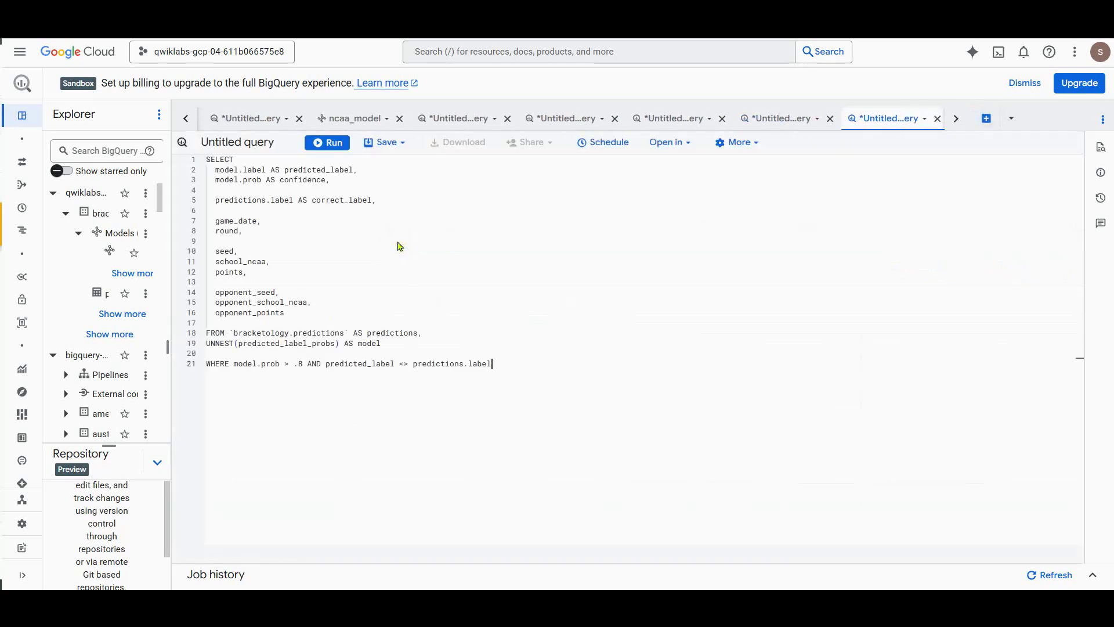
left_click(329, 143)
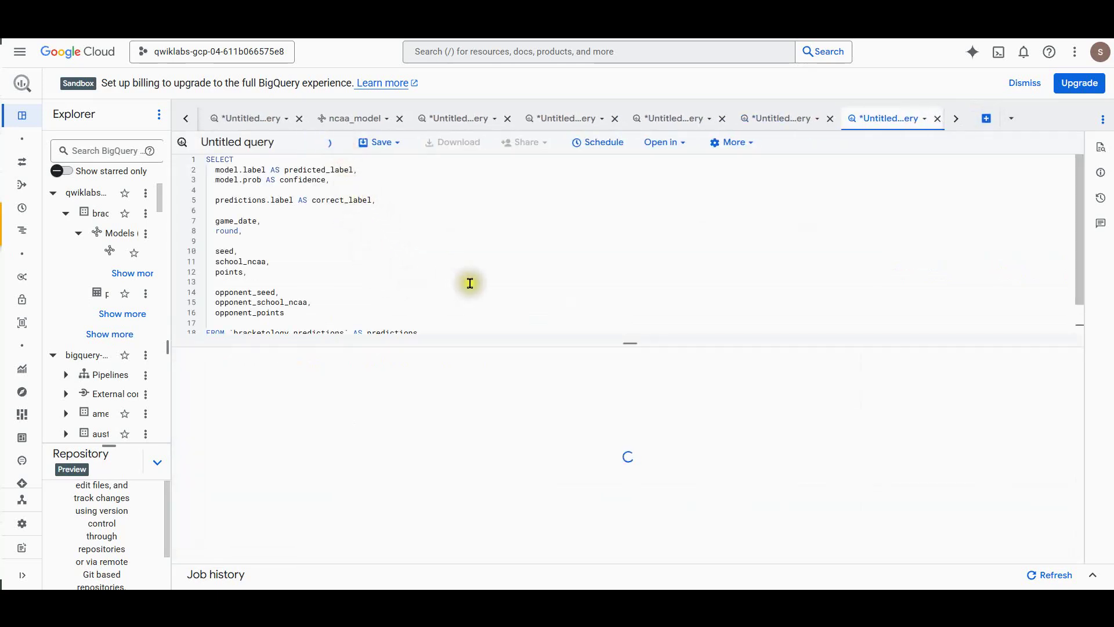
left_click_drag(629, 349, 607, 412)
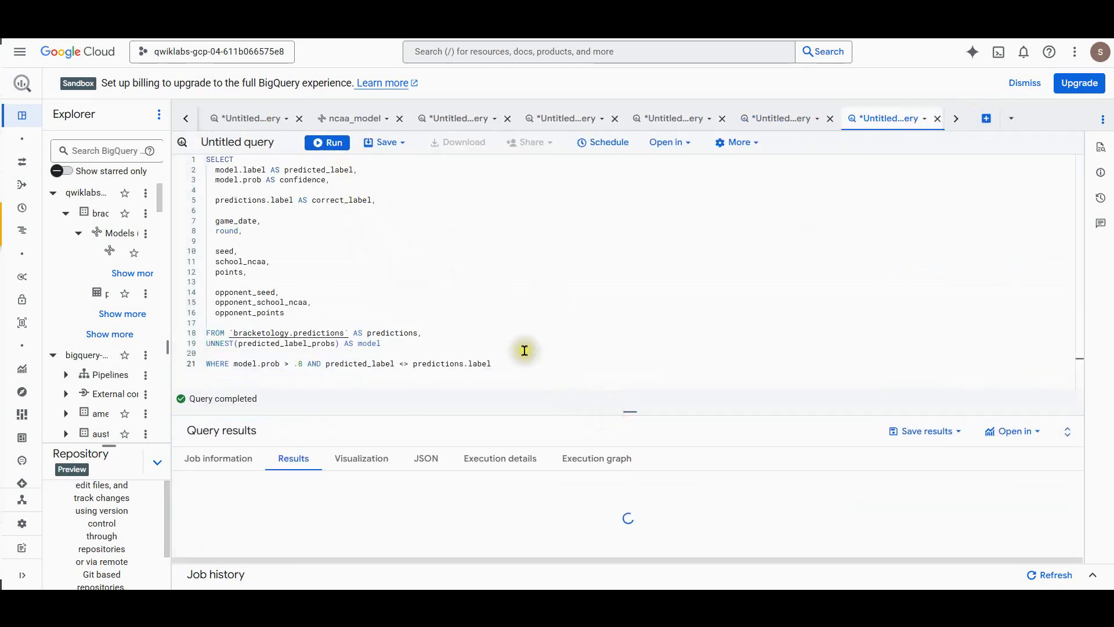
key("ctrl+plus")
key("ctrl+plus")
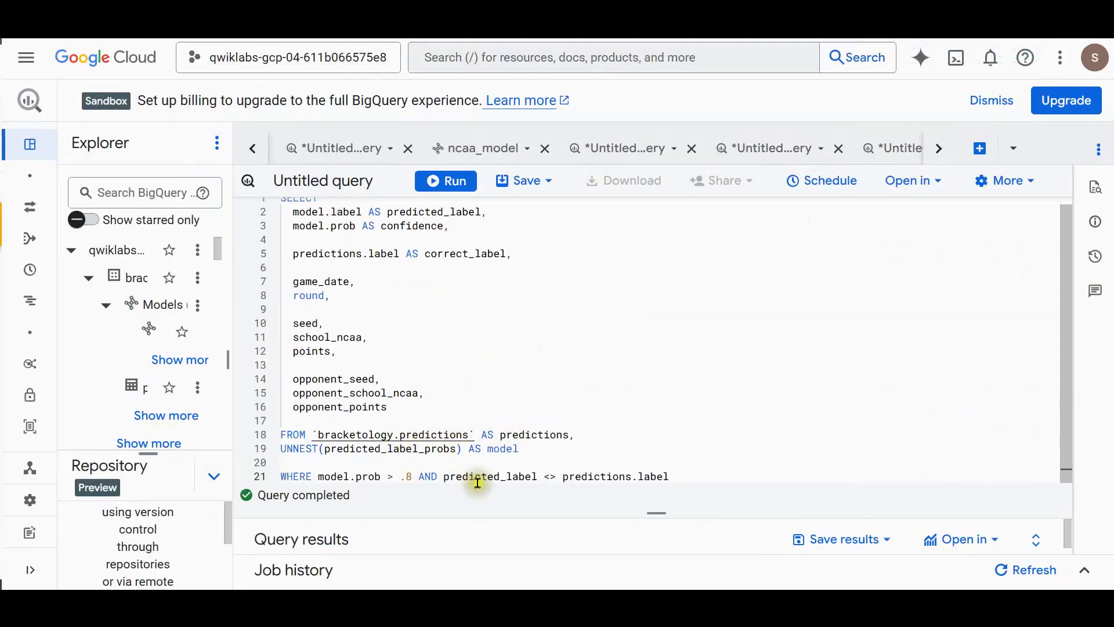
left_click_drag(657, 513, 644, 422)
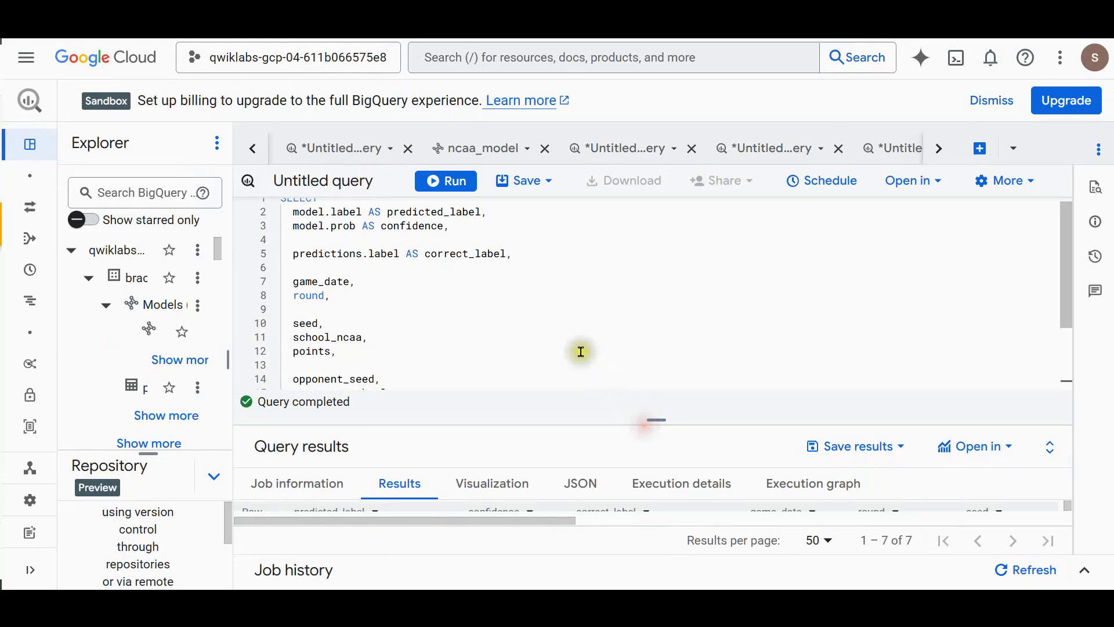
Examine the high-confidence filter on wrong predictions and compare the returned labels, confidence, seeds, schools and points for each game
scroll(581, 352, "down", 2)
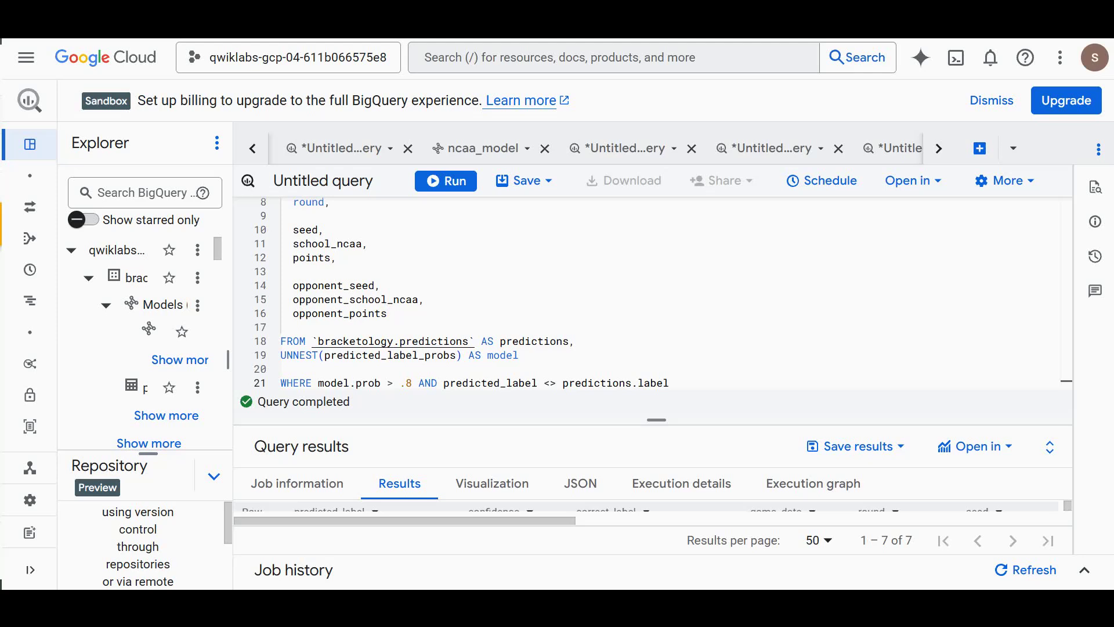
left_click_drag(657, 418, 654, 253)
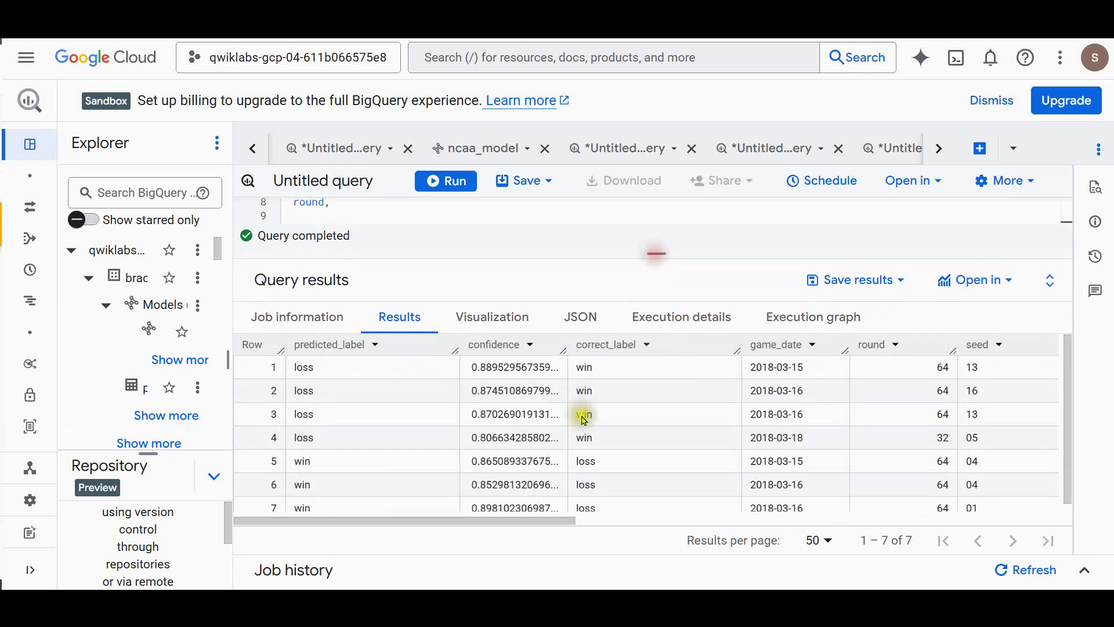
left_click_drag(537, 521, 890, 529)
left_click(710, 510)
left_click(679, 521)
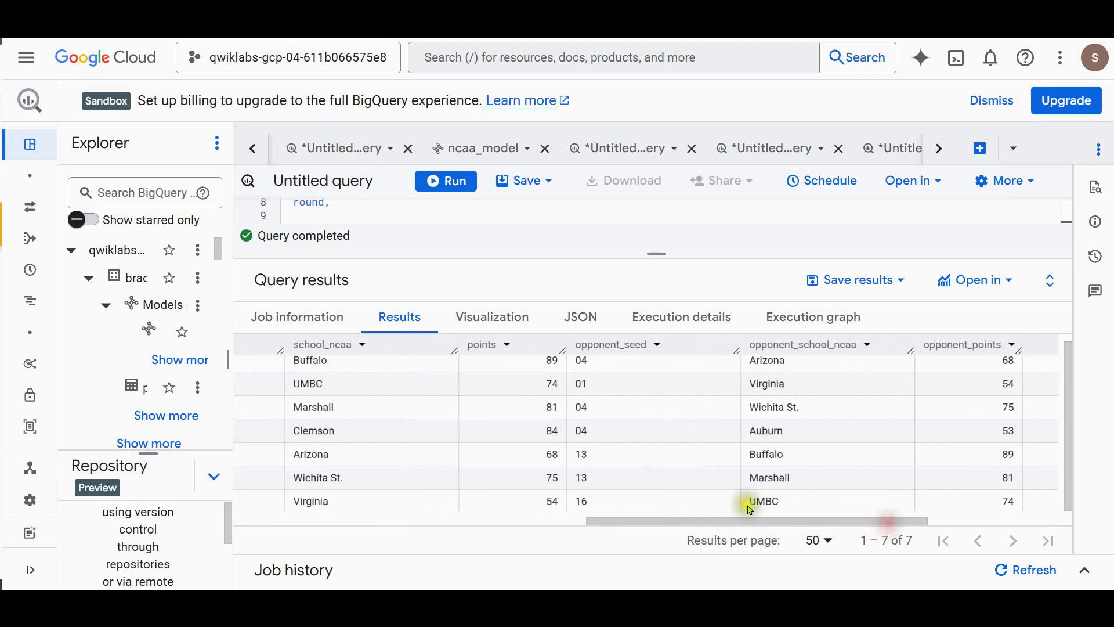
mouse_move(773, 520)
left_mouse_down()
mouse_move(890, 519)
mouse_move(778, 521)
left_mouse_up()
left_click_drag(676, 522, 635, 519)
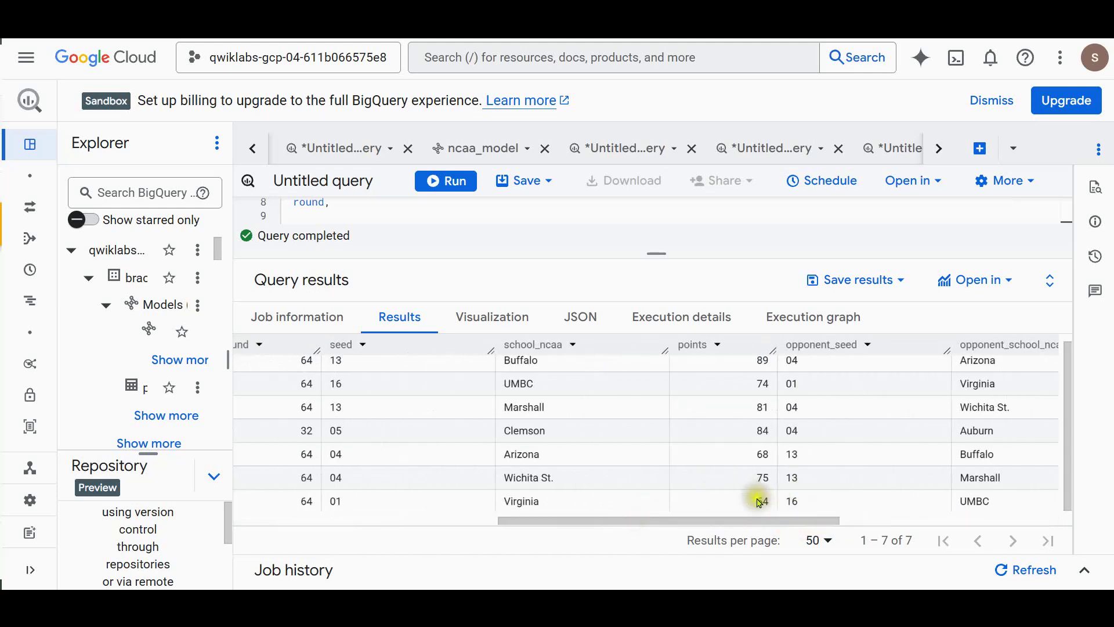
left_click_drag(680, 522, 423, 515)
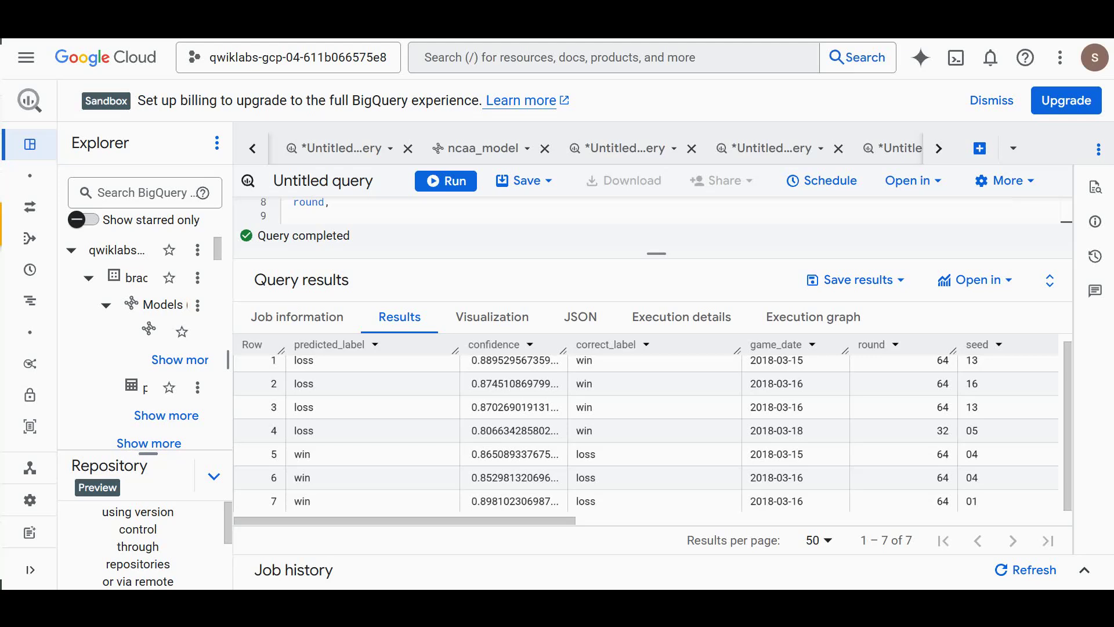
Enter a new query that creates or replaces the table bracketology.training_new_features, joining game outcomes with data-to-insights.ncaa.feature_engineering
left_click(980, 148)
key("ctrl+v")
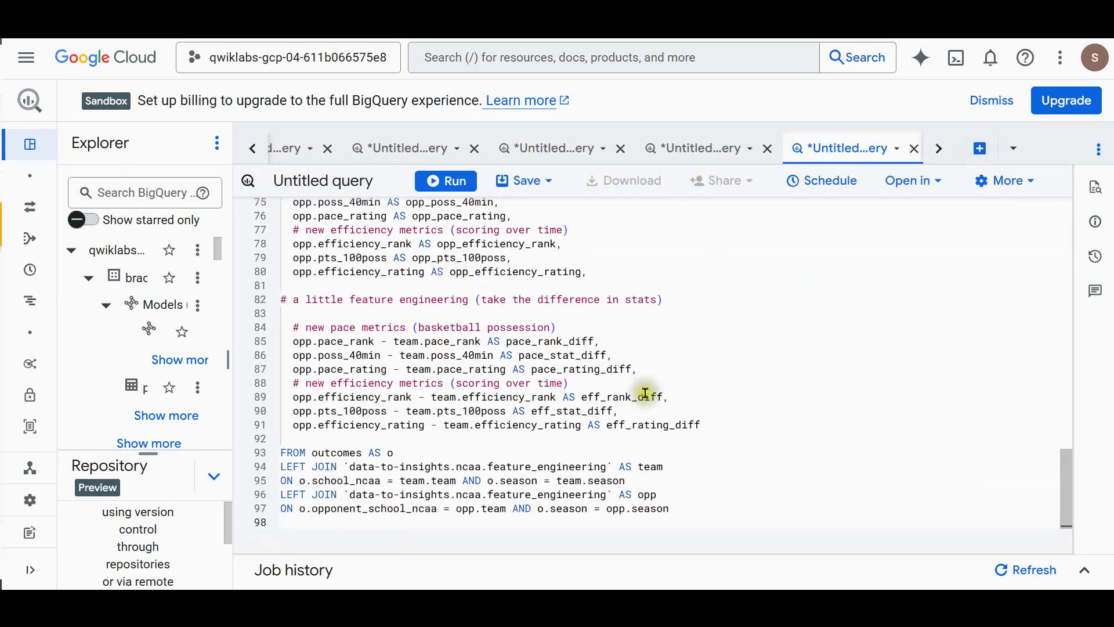
scroll(644, 394, "up", 8)
scroll(646, 394, "up", 10)
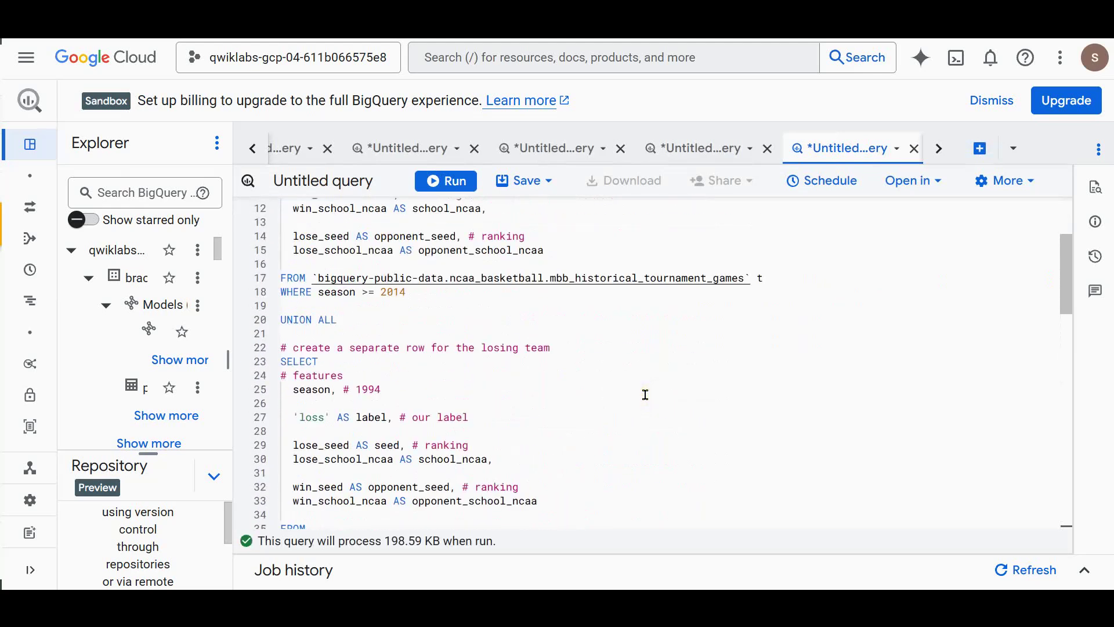
left_click_drag(704, 235, 464, 233)
left_click(399, 233)
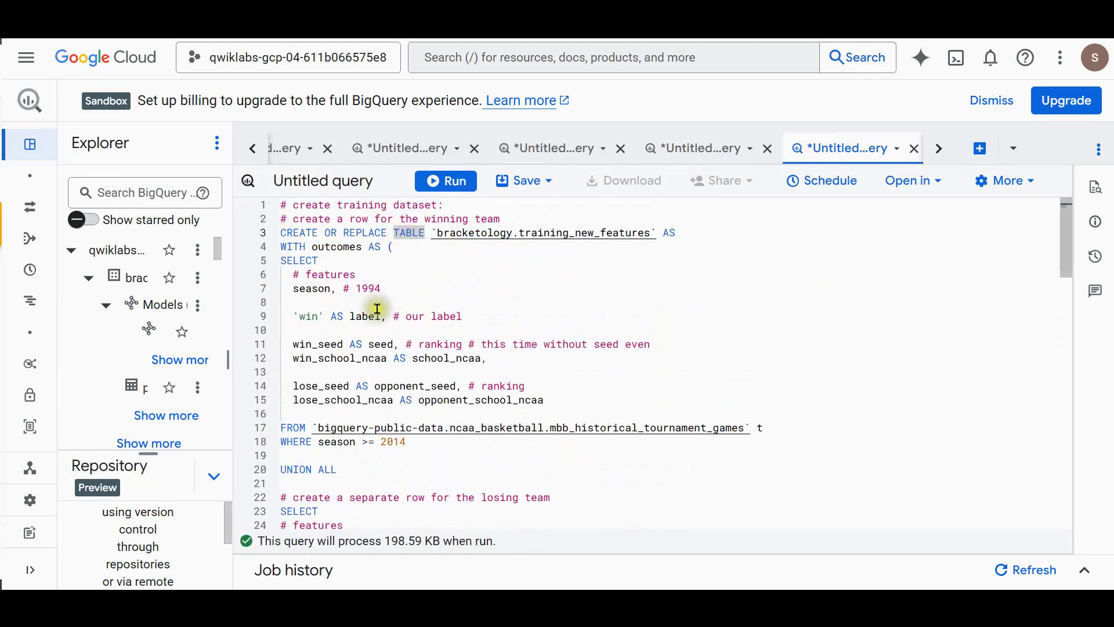
Review the winning-team SELECT block of the training query, including its season, label, seed and school columns
scroll(383, 302, "down", 2)
scroll(417, 295, "down", 2)
scroll(406, 278, "up", 4)
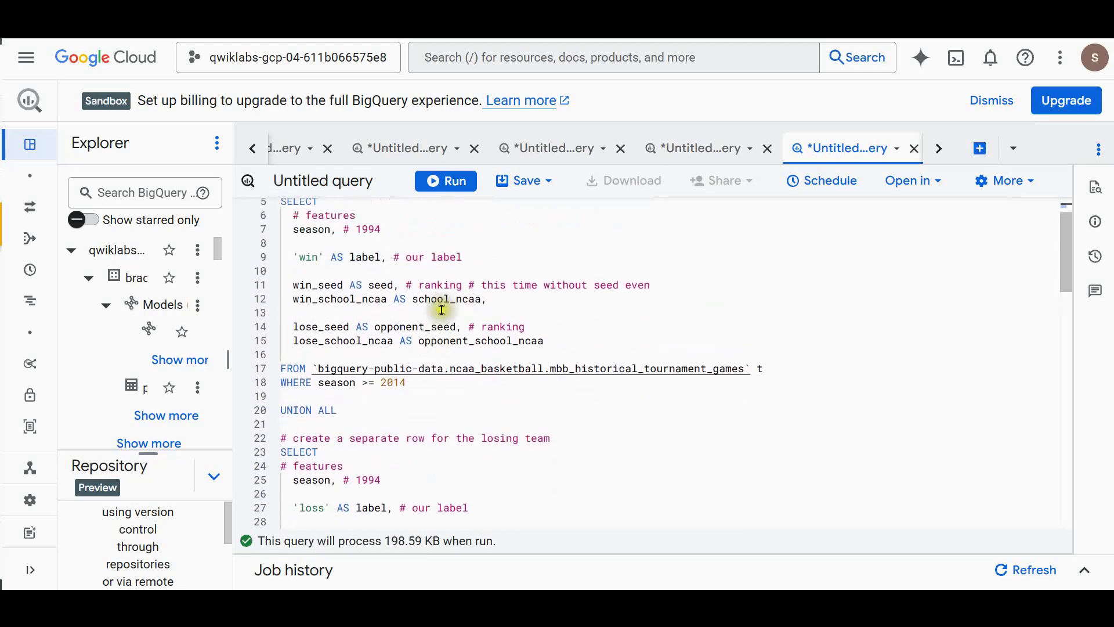
left_click(293, 258)
left_click_drag(323, 255, 385, 256)
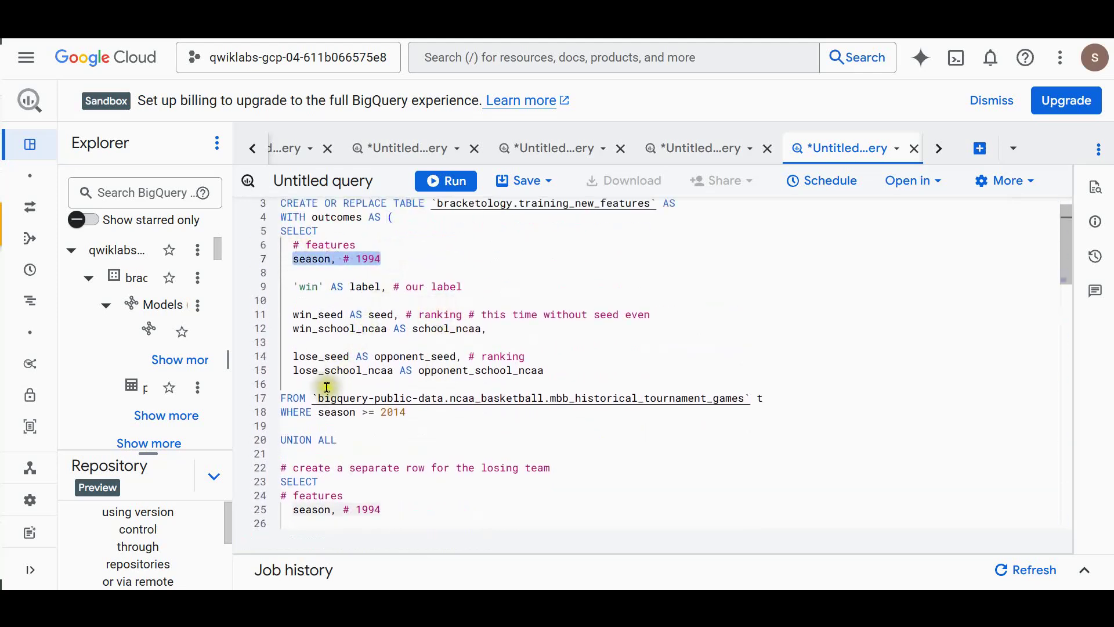
left_click_drag(293, 314, 393, 315)
left_click_drag(299, 328, 387, 329)
left_click_drag(293, 356, 411, 372)
Check the losing-team rows, 2018 tournament results and pace and efficiency features, and run the query to create the training_new_features table
scroll(416, 418, "down", 4)
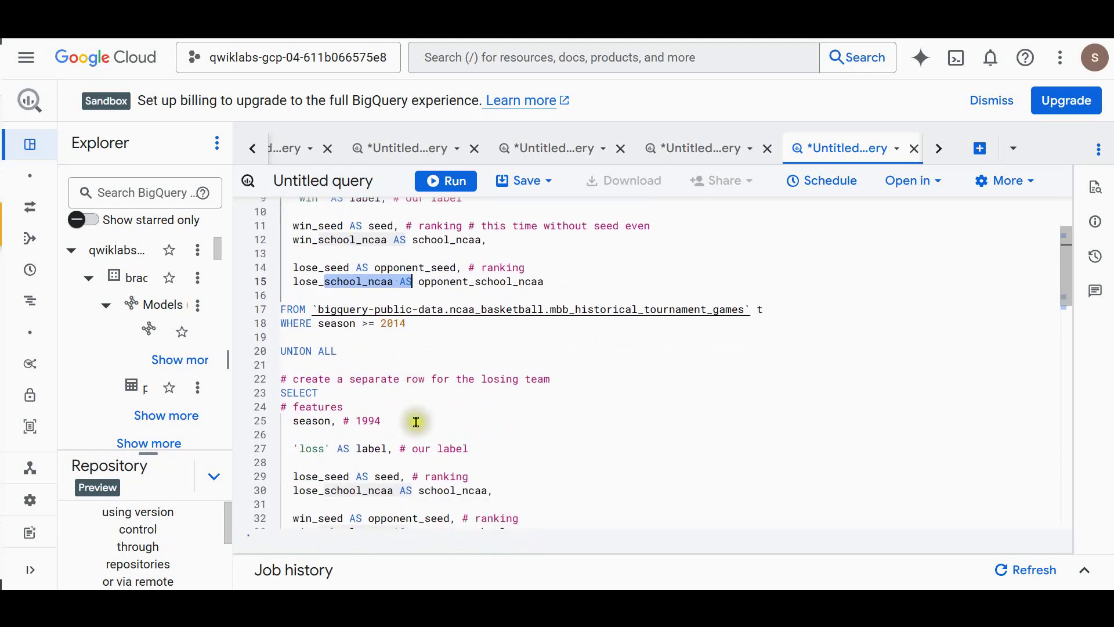
scroll(416, 422, "down", 2)
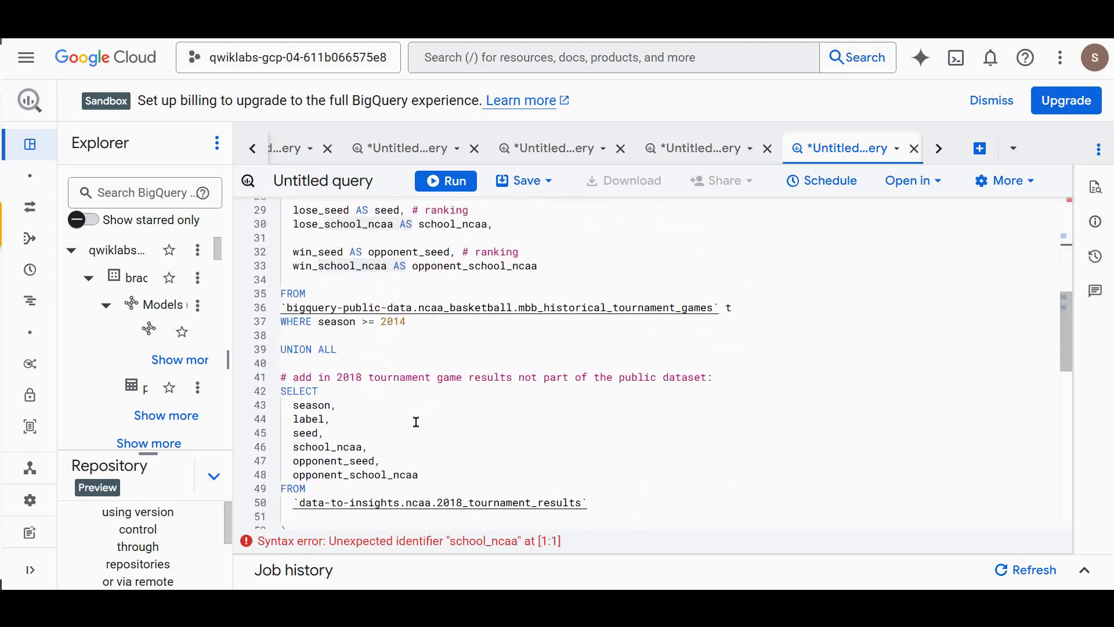
scroll(416, 422, "down", 1)
left_click_drag(381, 318, 556, 318)
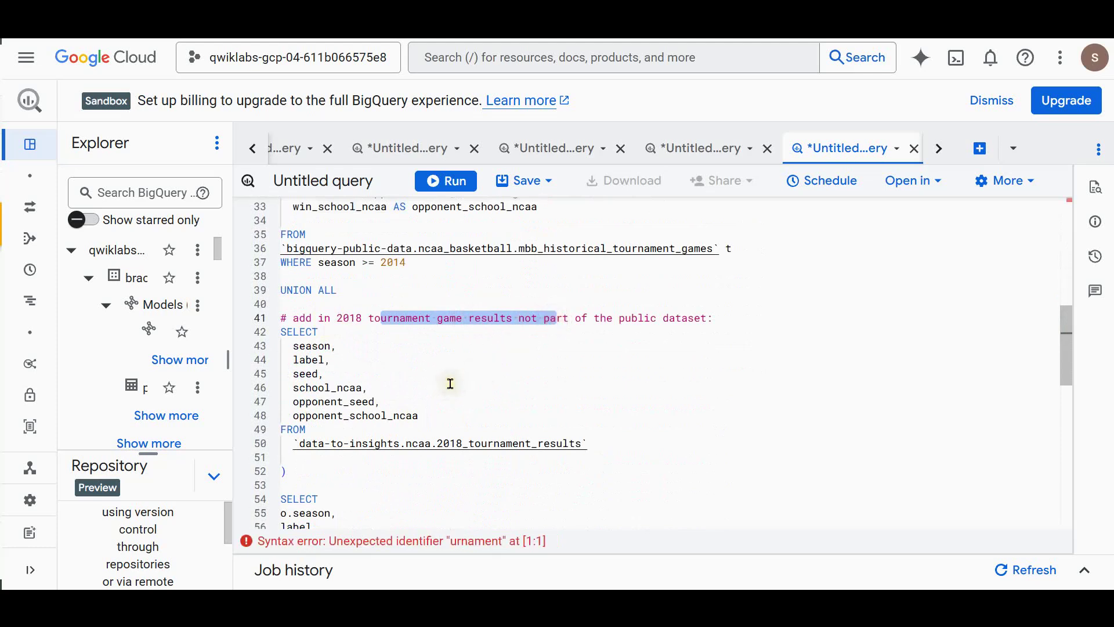
scroll(423, 418, "down", 6)
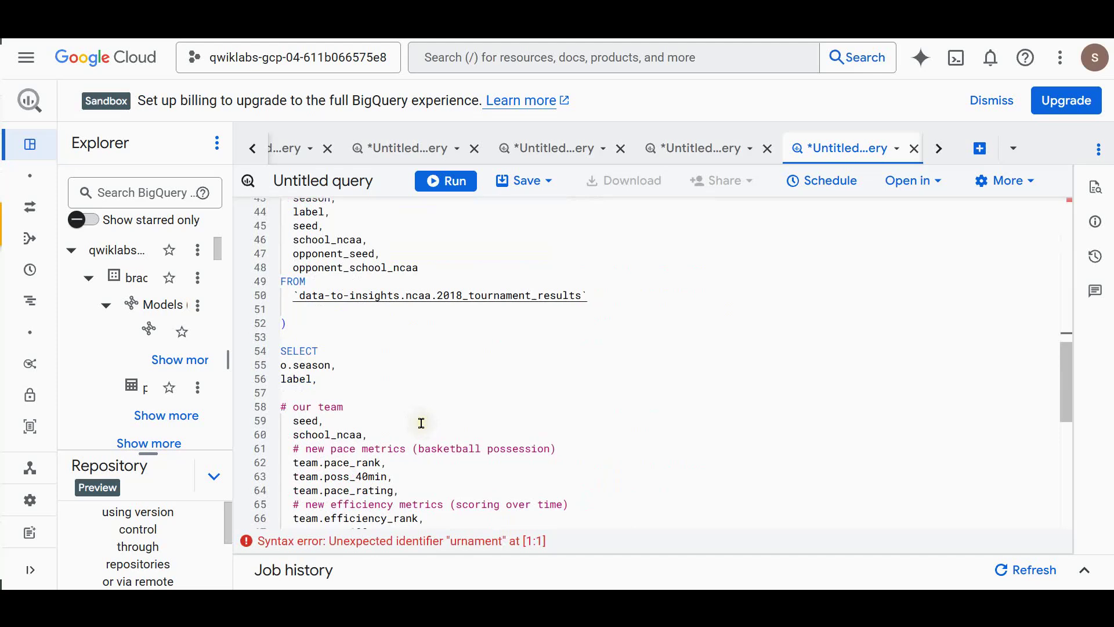
scroll(418, 425, "down", 3)
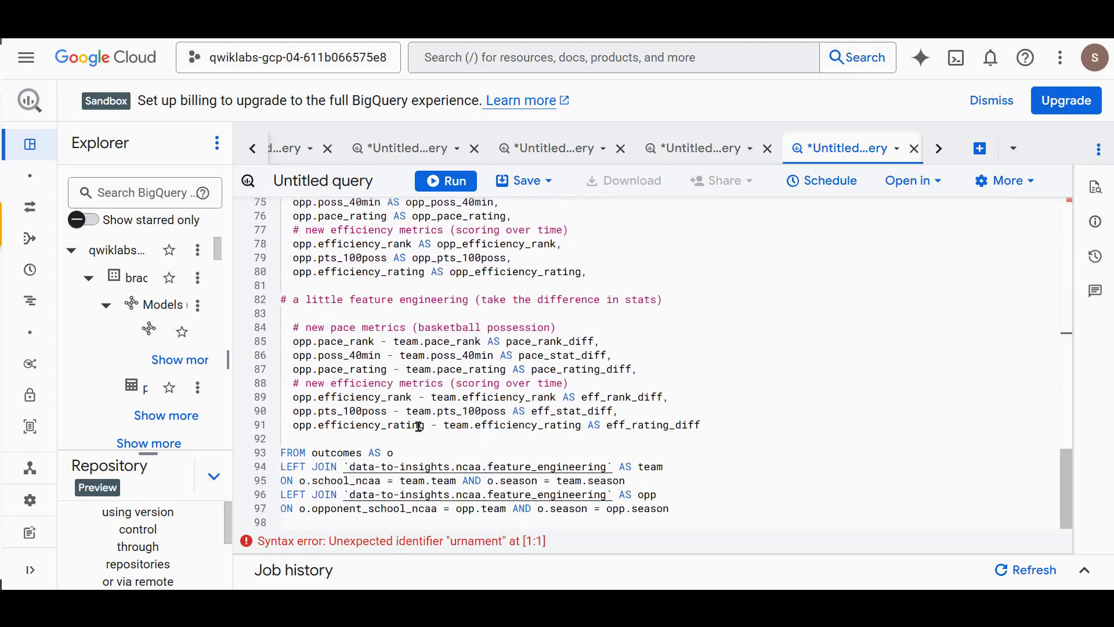
left_click(552, 383)
left_click(446, 180)
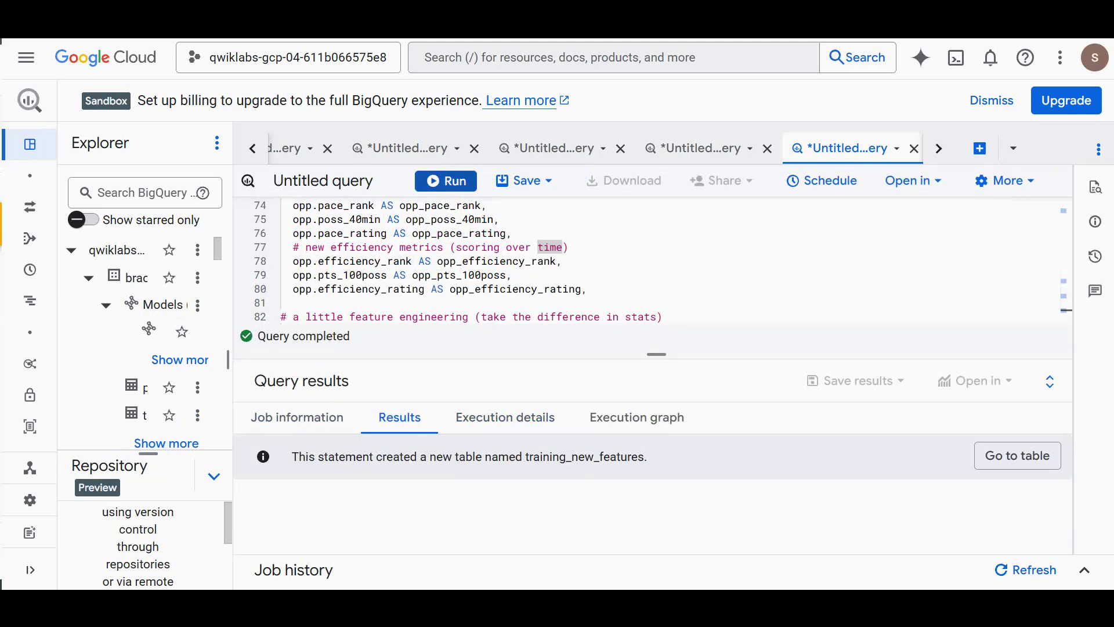
Open the data preview of the training_new_features table and inspect its pace and efficiency difference columns
left_click(140, 414)
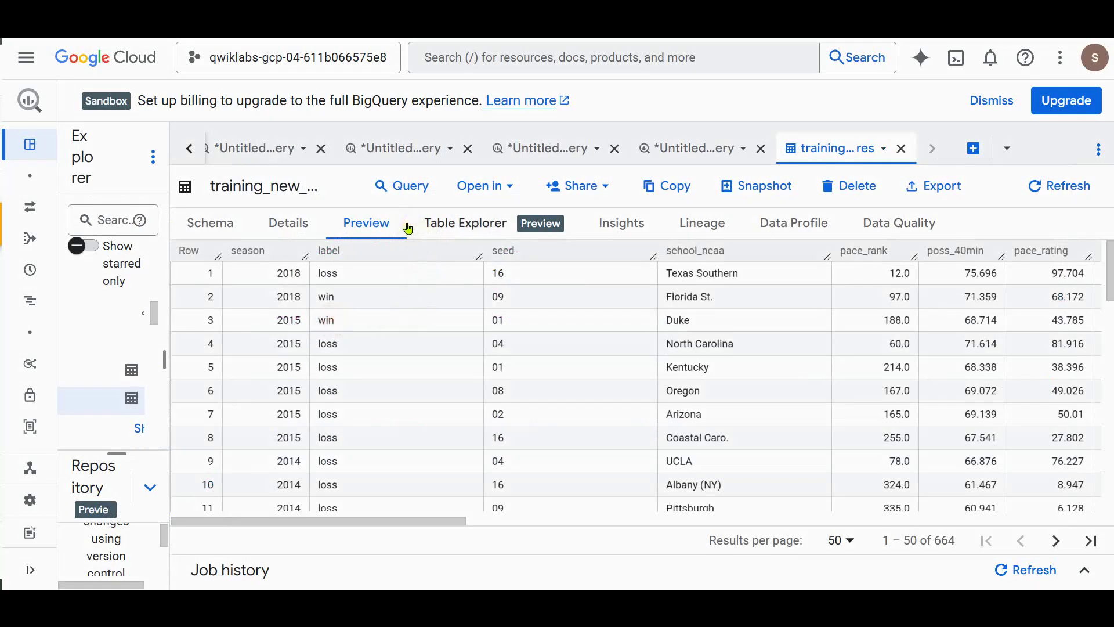
left_click_drag(424, 525, 1008, 533)
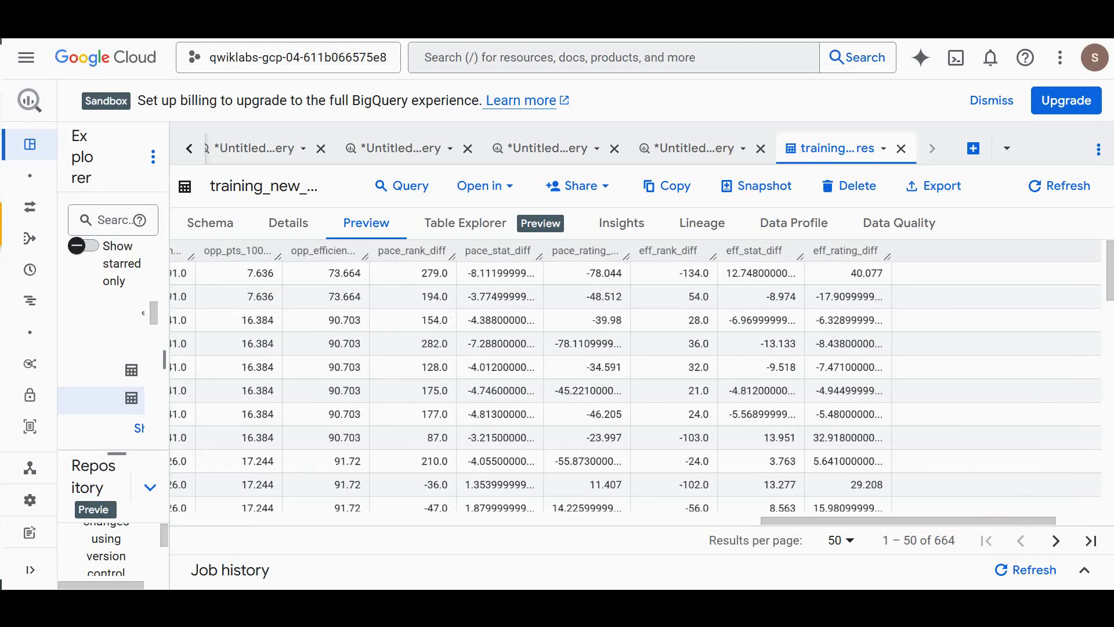
left_click_drag(764, 524, 714, 520)
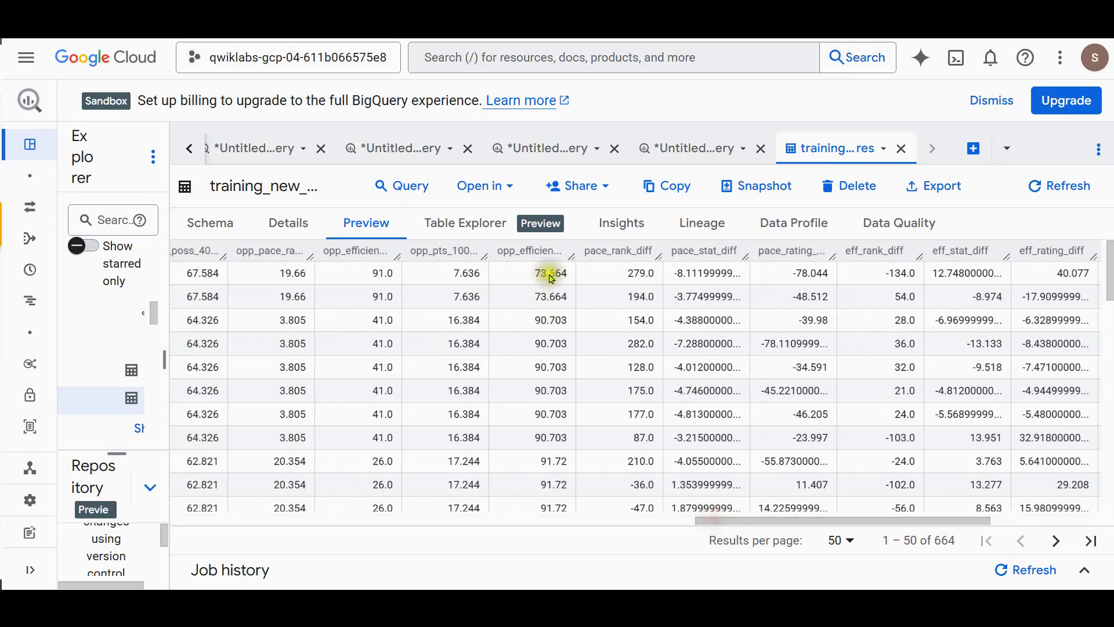
Widen the opp_efficiency_rating, opp_efficiency_rank, opp_pace_rating and opp_pace_rank columns in the preview to read their full headings
left_click_drag(571, 255, 633, 254)
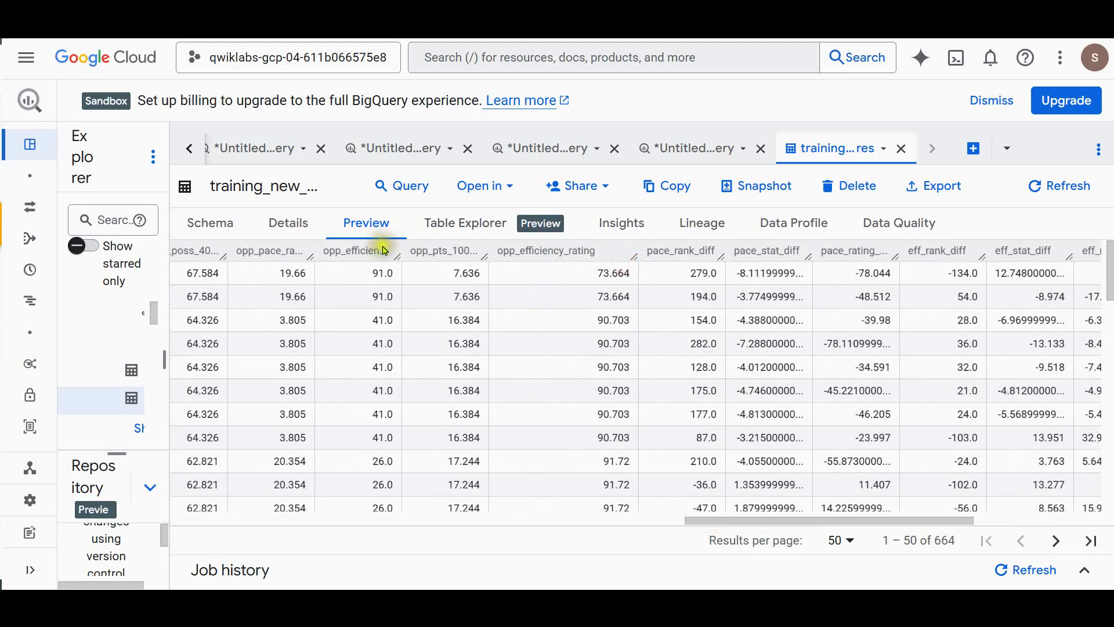
left_click_drag(395, 253, 492, 256)
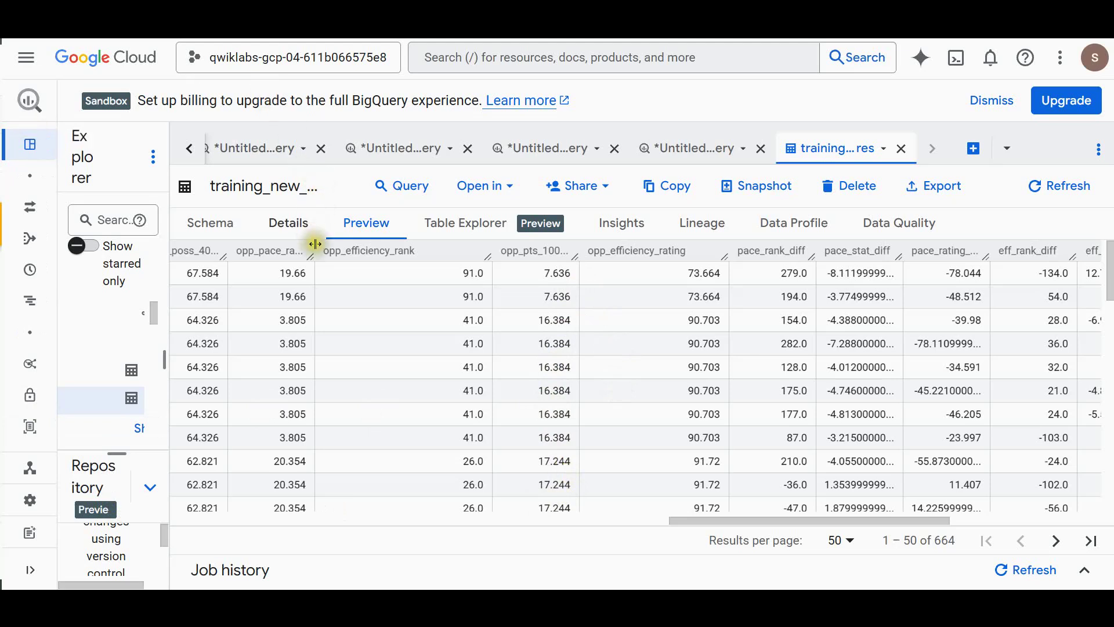
left_click_drag(347, 254, 362, 251)
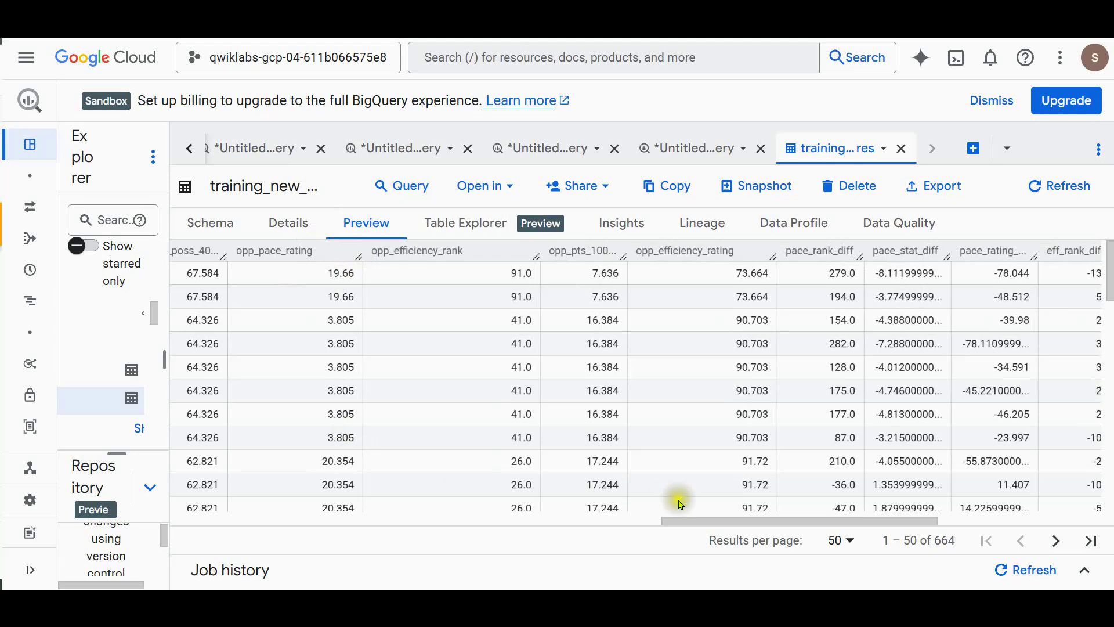
left_click_drag(750, 521, 652, 518)
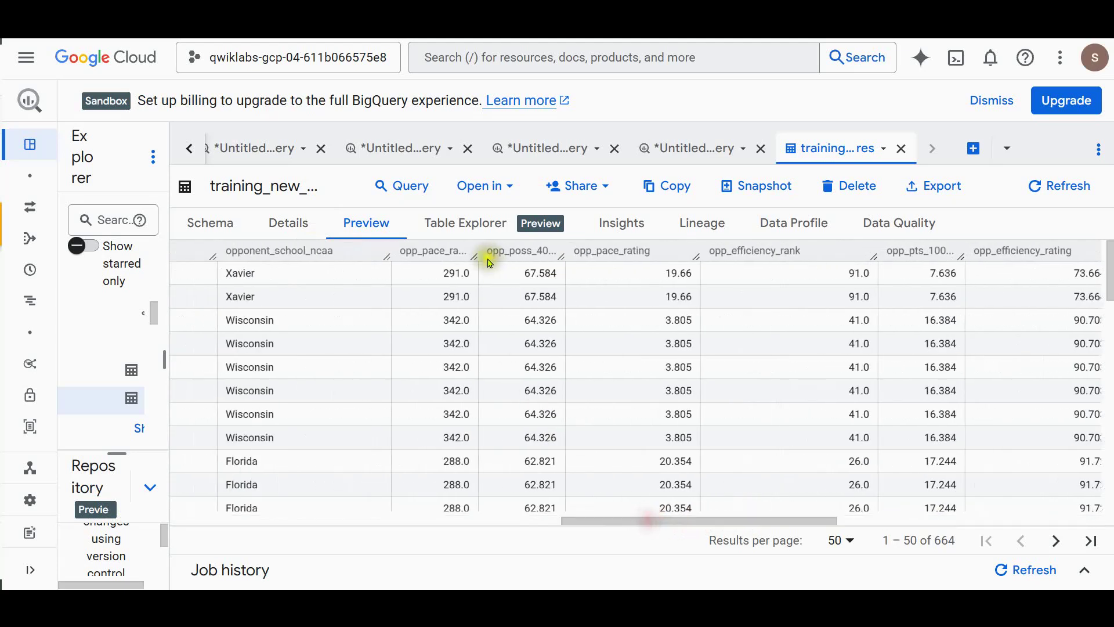
left_click_drag(474, 249, 522, 249)
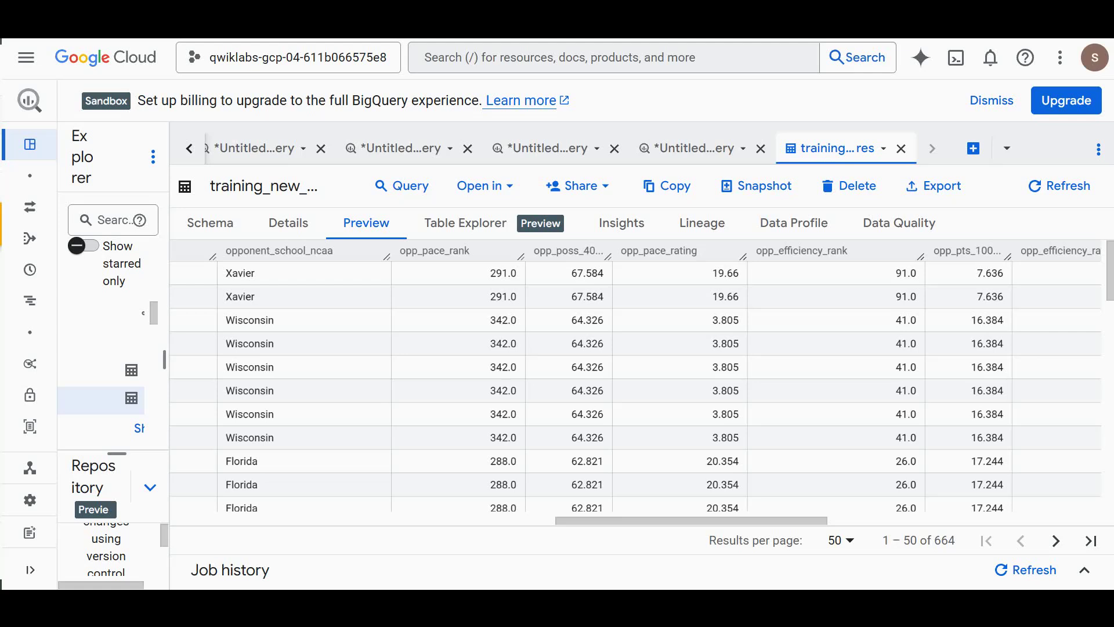
Run a new query creating the logistic_reg model bracketology.ncaa_model_updated from bracketology.training_new_features, using seasons 2014 to 2017
left_click(974, 148)
key("ctrl+v")
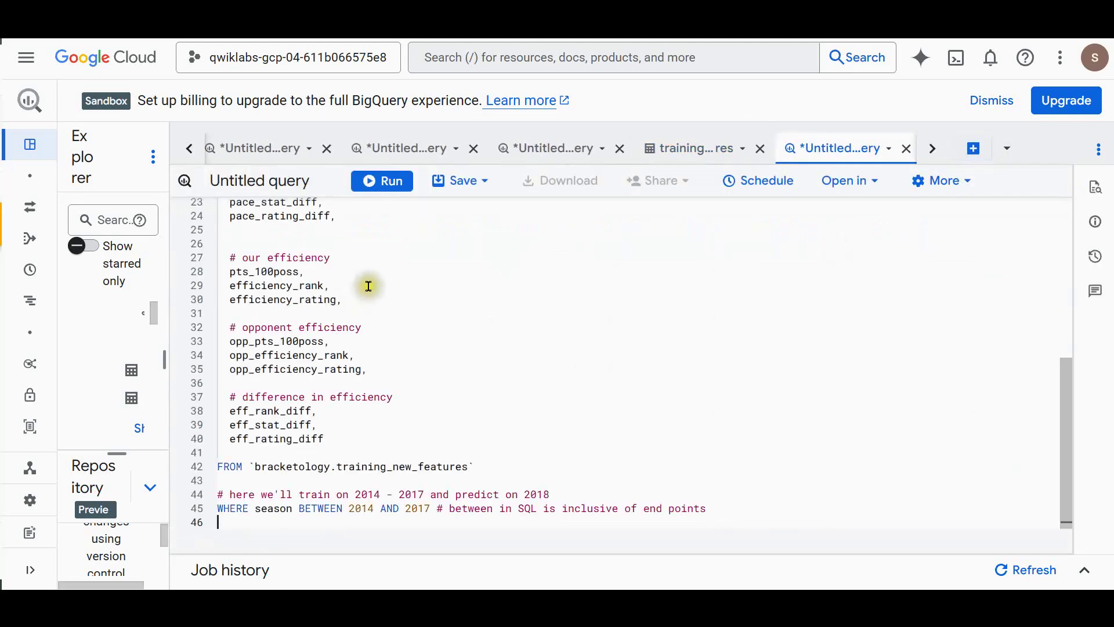
scroll(373, 372, "up", 5)
scroll(374, 371, "up", 2)
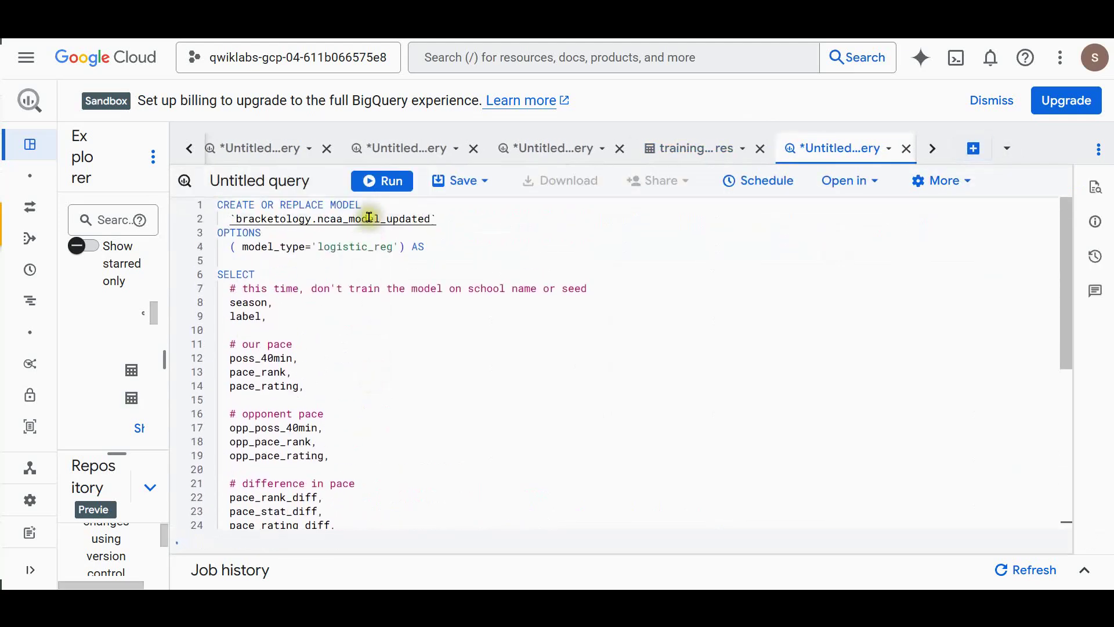
left_click(378, 181)
Review the model type, feature columns, source table and season filter while training runs, and check the execution outcome
left_click(464, 215)
left_click_drag(253, 246, 362, 246)
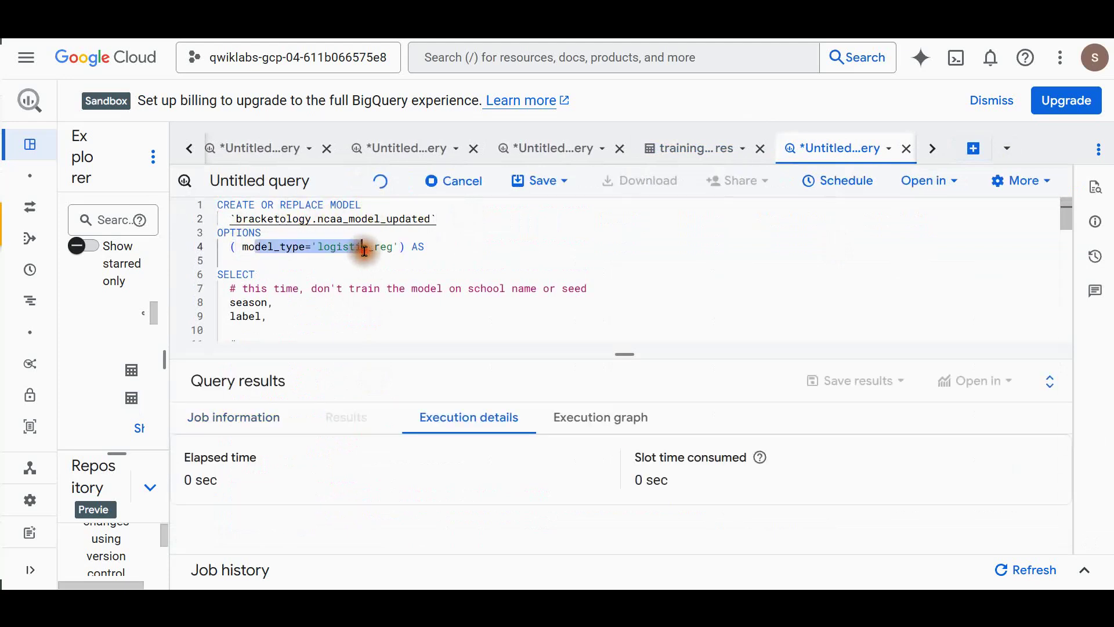
scroll(331, 278, "down", 1)
scroll(342, 302, "down", 10)
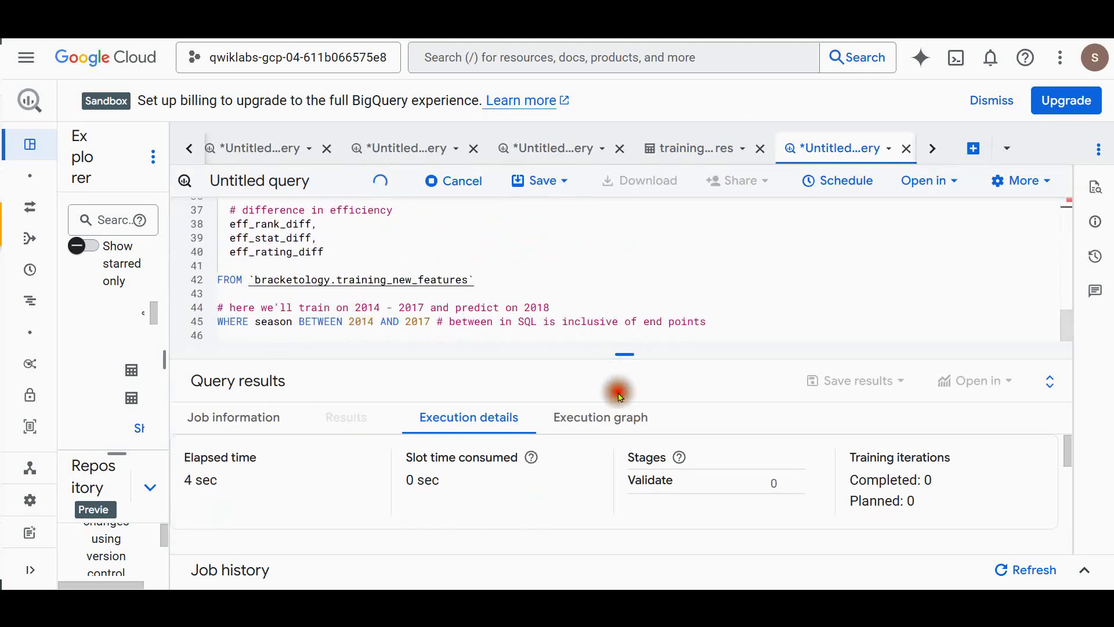
left_click_drag(625, 354, 625, 432)
left_click(408, 361)
left_click(252, 359)
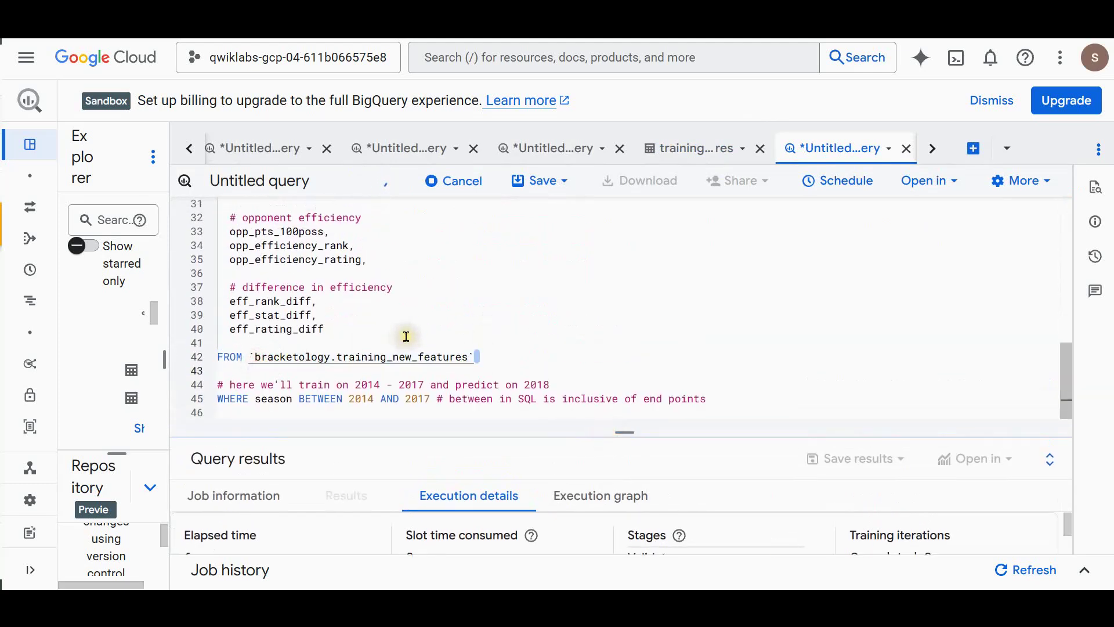
scroll(406, 337, "up", 2)
scroll(406, 336, "down", 2)
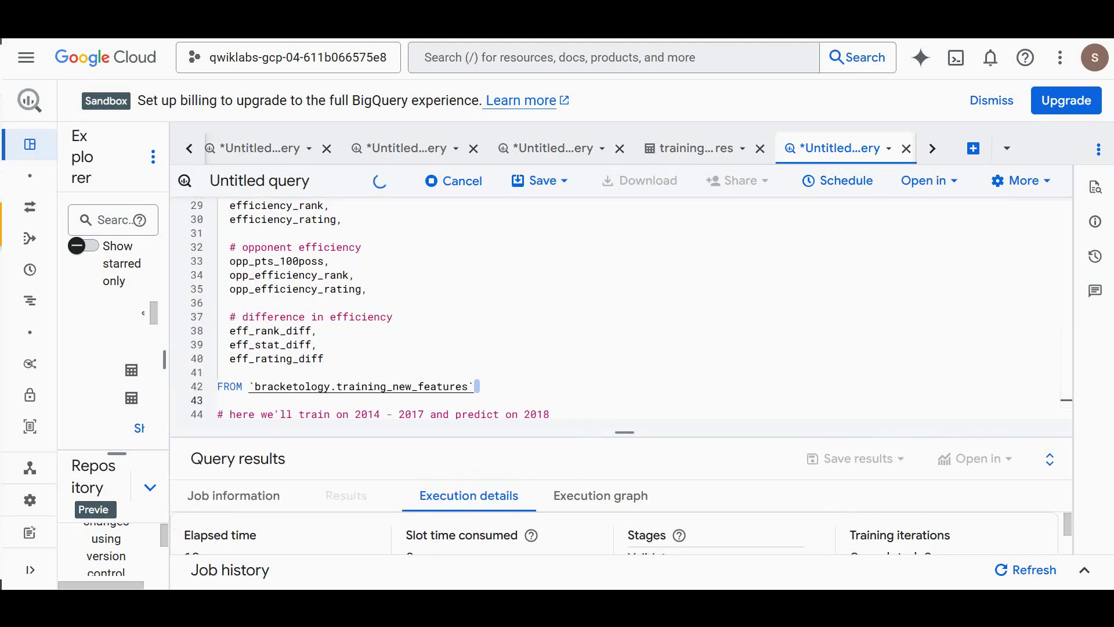
left_click_drag(622, 436, 616, 372)
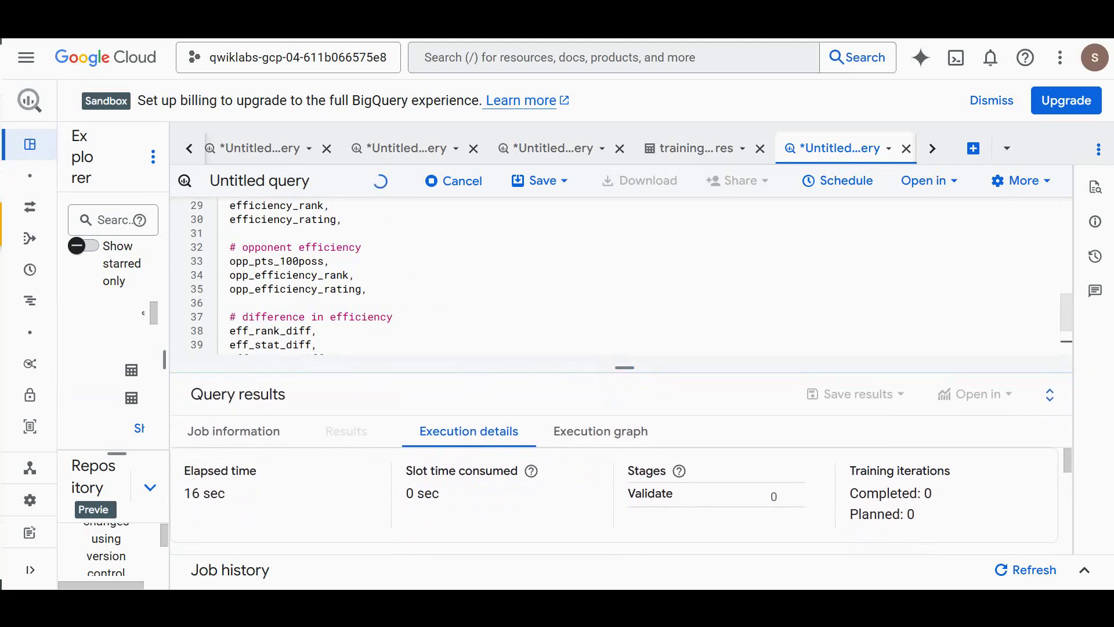
left_click_drag(290, 486, 654, 468)
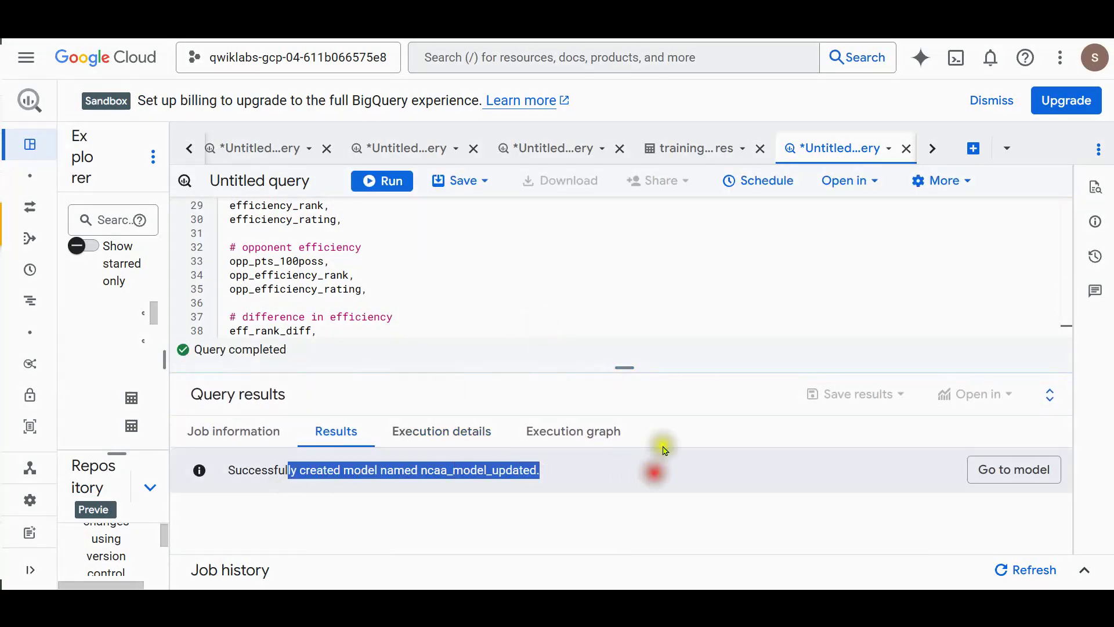
Run a new query selecting all columns from ML.EVALUATE on the model bracketology.ncaa_model_updated, and enlarge the results area
left_click(971, 147)
left_click(542, 273)
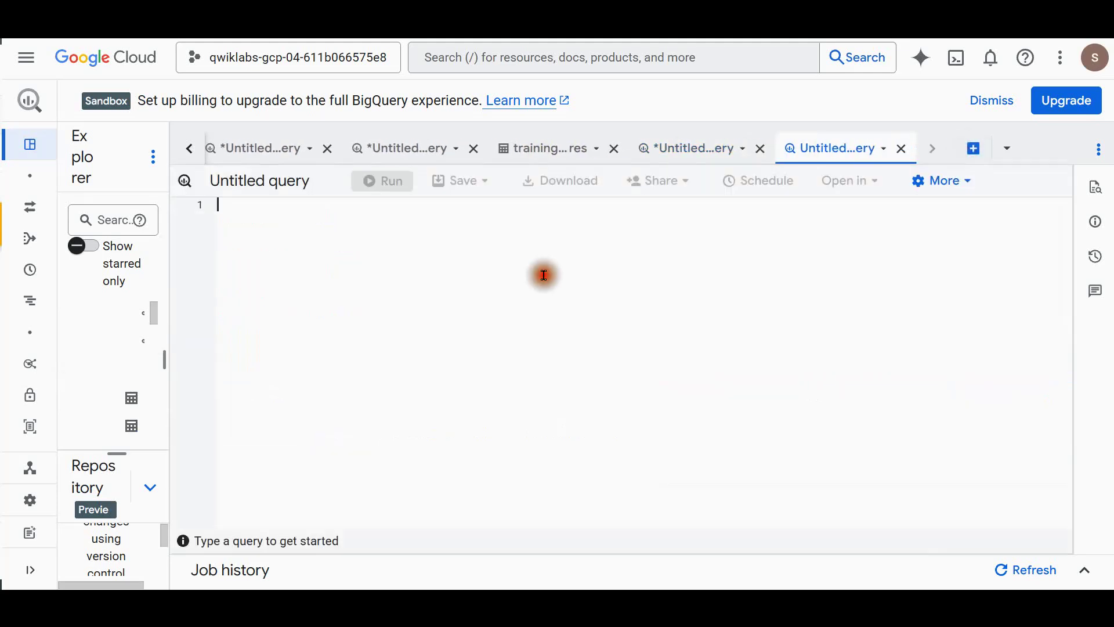
type("SELECT   * FROM   ML.EVALUATE(MODEL     `bracketology.ncaa_model_updated`)")
left_click(372, 179)
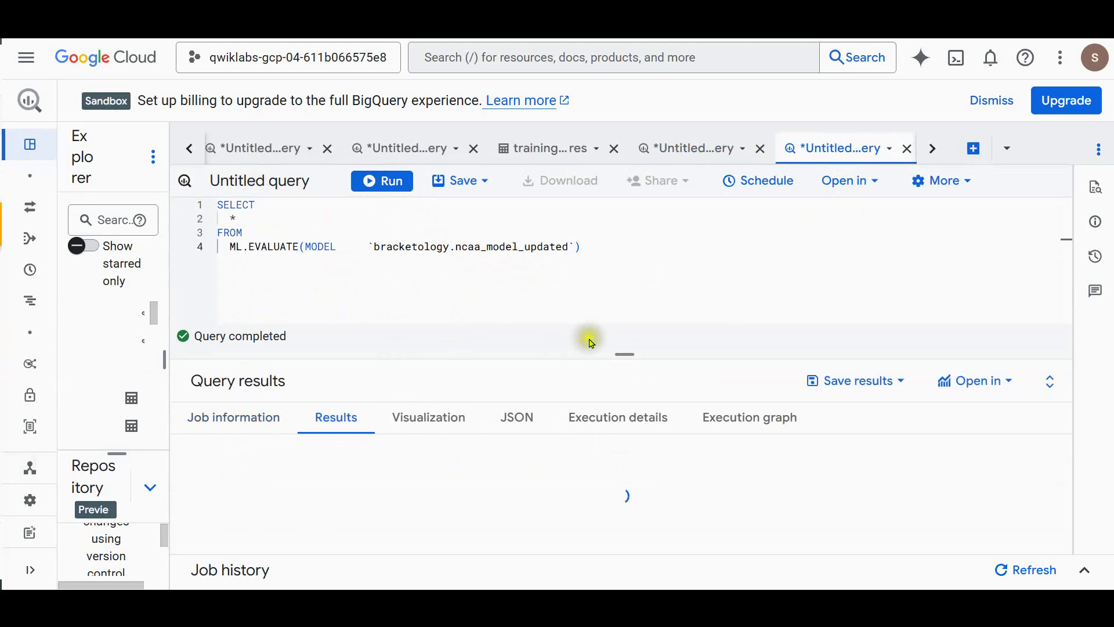
left_click_drag(617, 348, 618, 309)
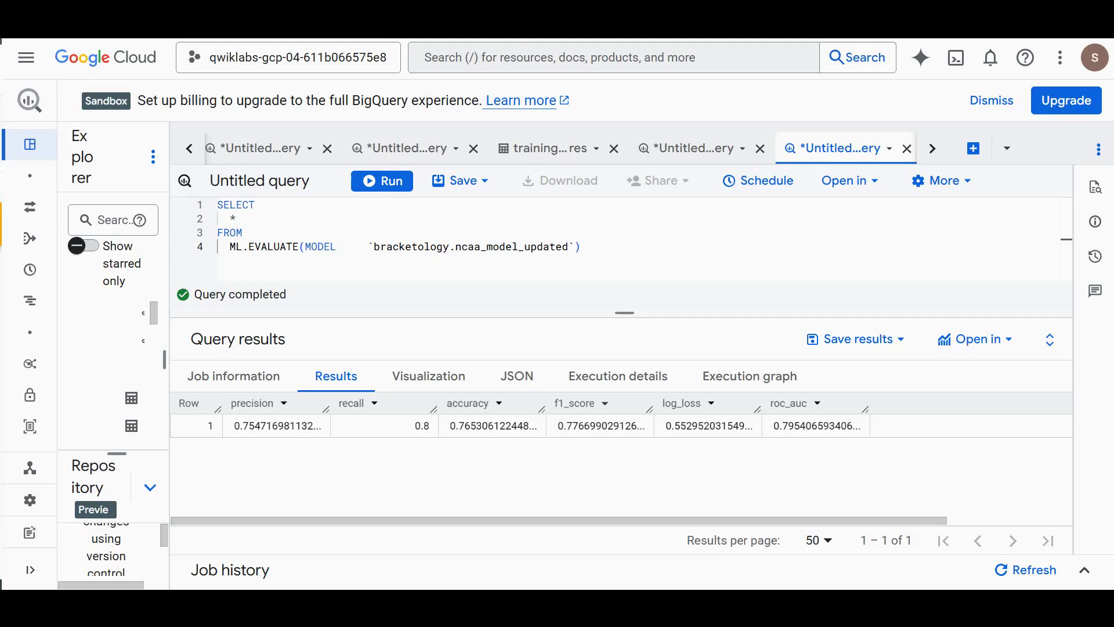
Run a new query selecting all columns from ML.WEIGHTS on bracketology.ncaa_model_updated, ordered by ABS(weight) DESC, and enlarge the results area
left_click(974, 148)
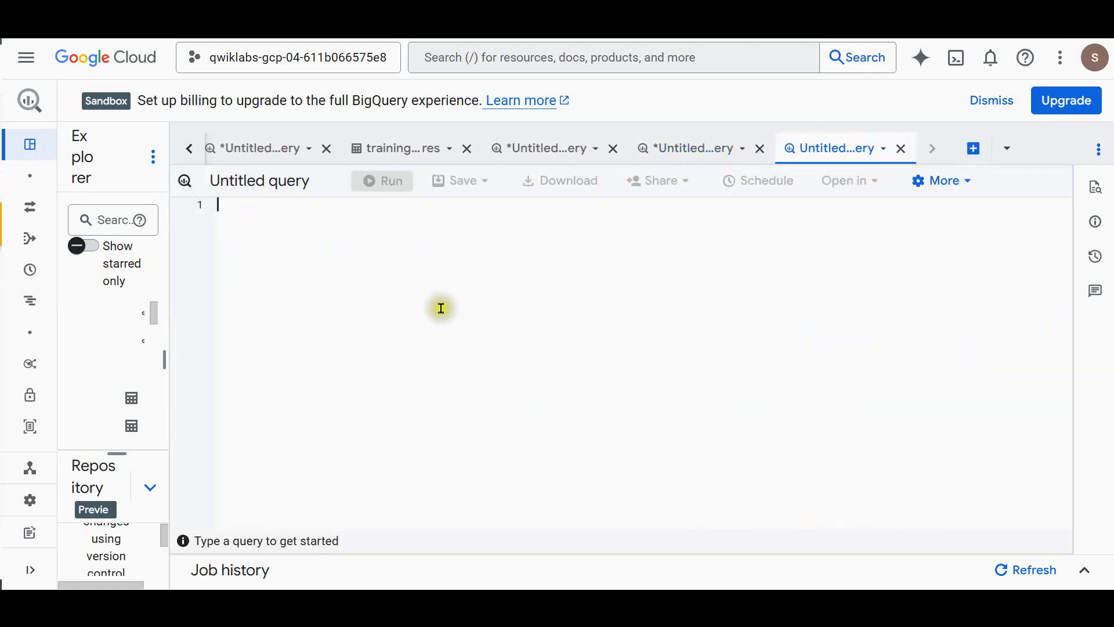
type("SELECT   * FROM   ML.WEIGHTS(MODEL `bracketology.ncaa_model_updated`) ORDER BY ABS(weight) DESC")
left_click(383, 181)
left_click(228, 247)
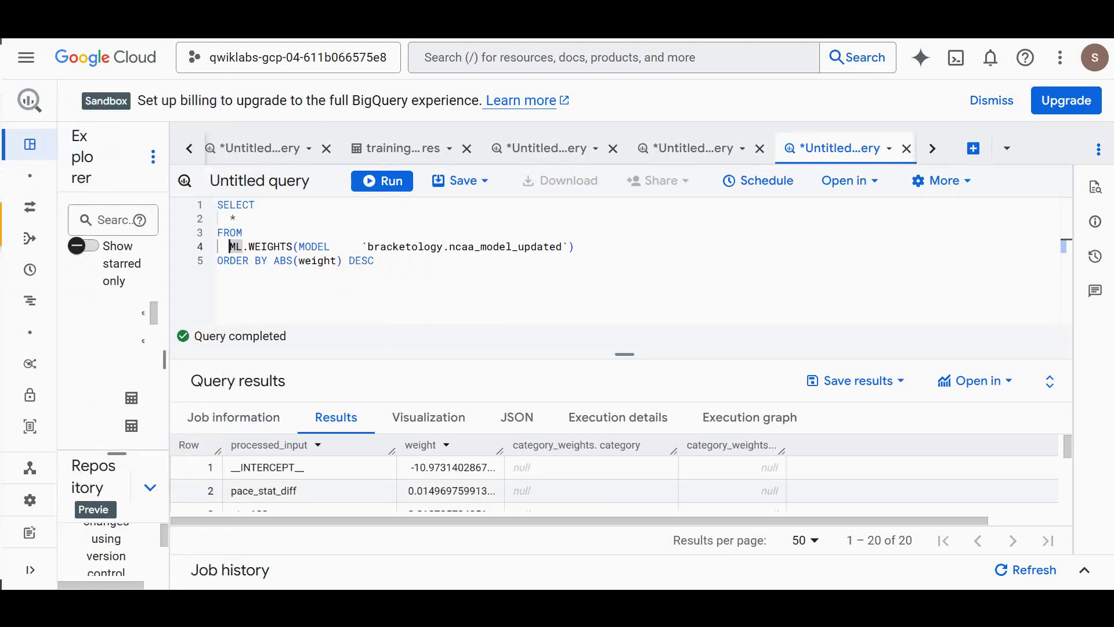
left_click_drag(637, 366, 623, 295)
Examine the complete list of processed inputs and their weights, comparing the strongest features with the weakest
scroll(380, 497, "down", 5)
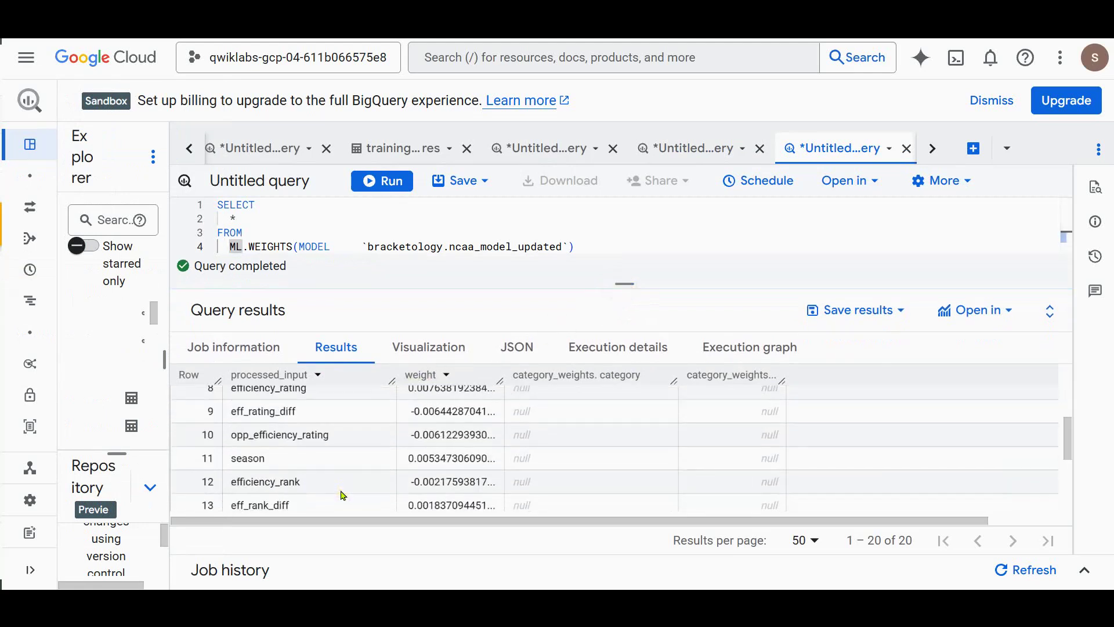
scroll(342, 495, "down", 3)
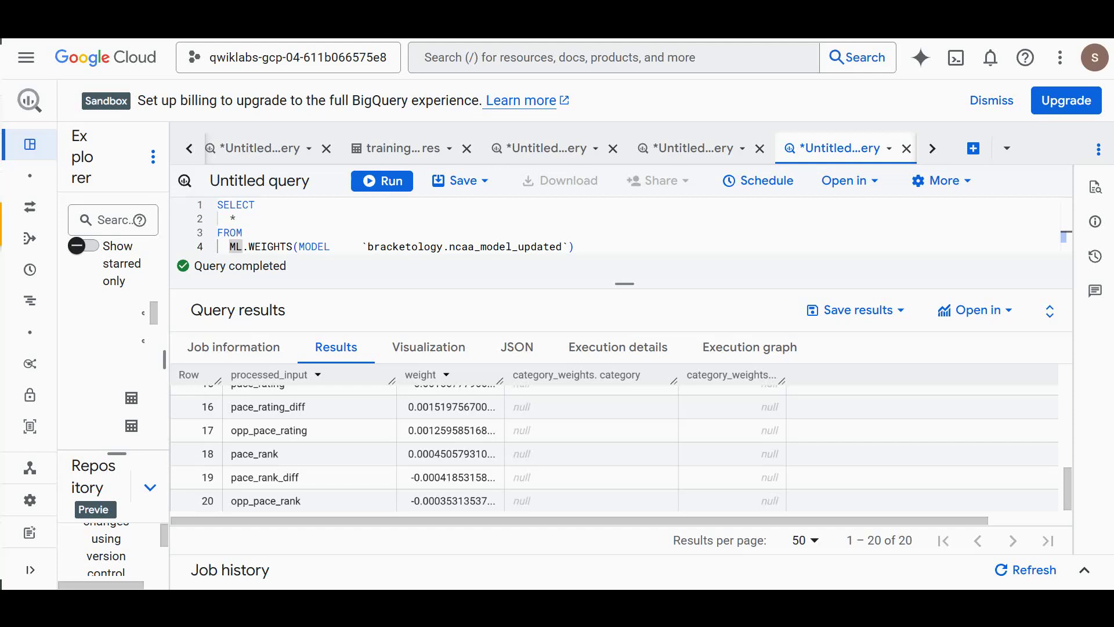
scroll(432, 443, "up", 5)
scroll(432, 443, "up", 1)
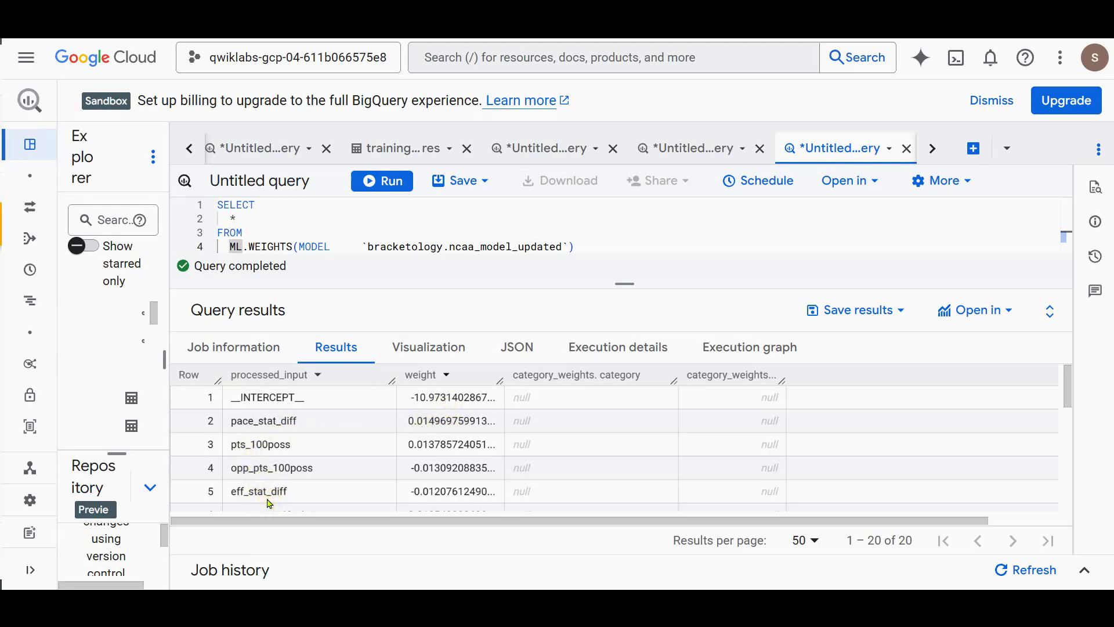
scroll(272, 499, "down", 2)
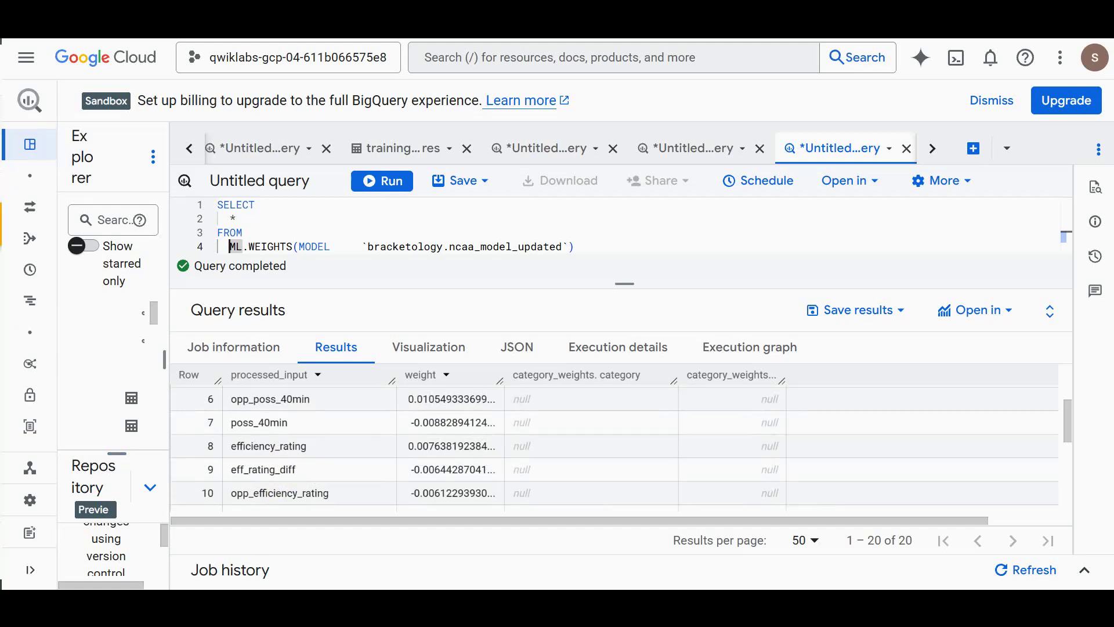
scroll(306, 427, "up", 1)
scroll(306, 426, "up", 1)
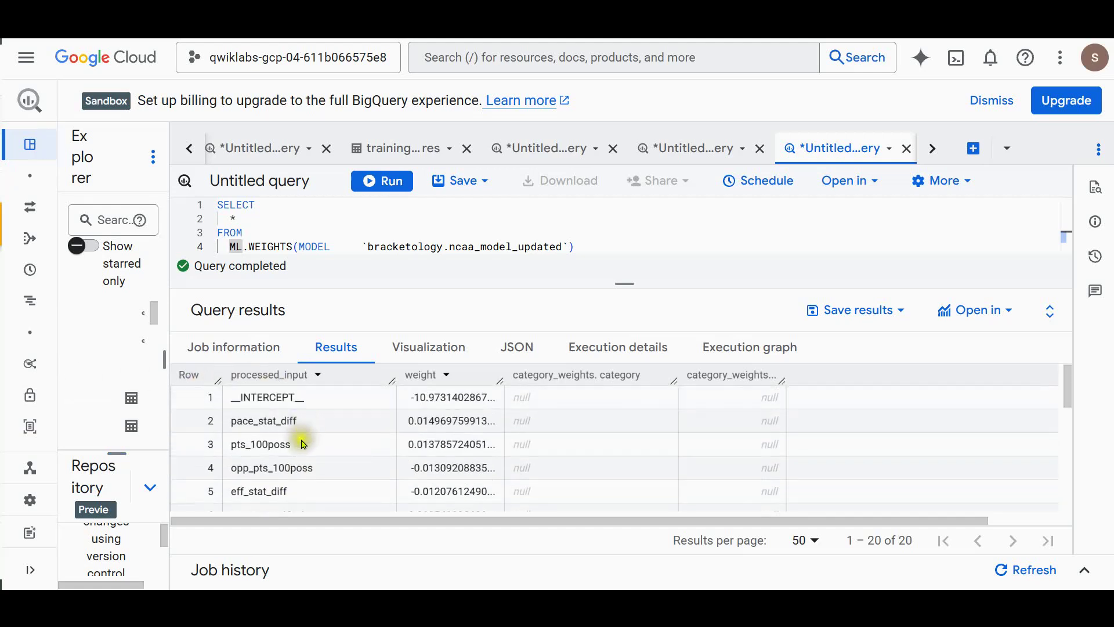
Inspect the weights of pace_stat_diff, eff_stat_diff, eff_rating_diff and season by highlighting their rows
left_click(473, 422)
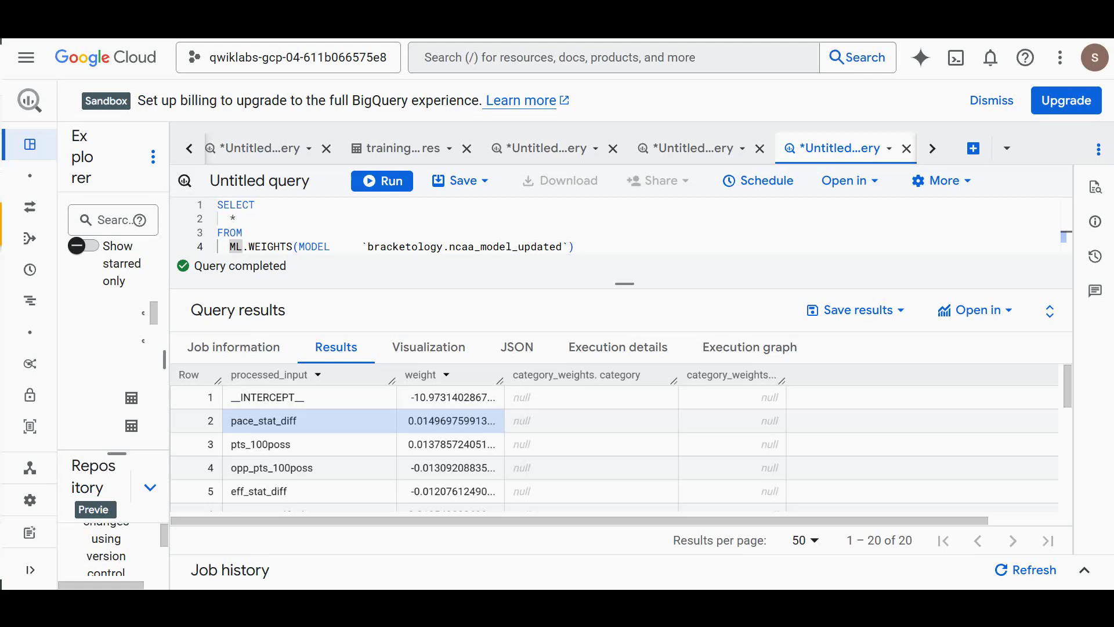
left_click(433, 491)
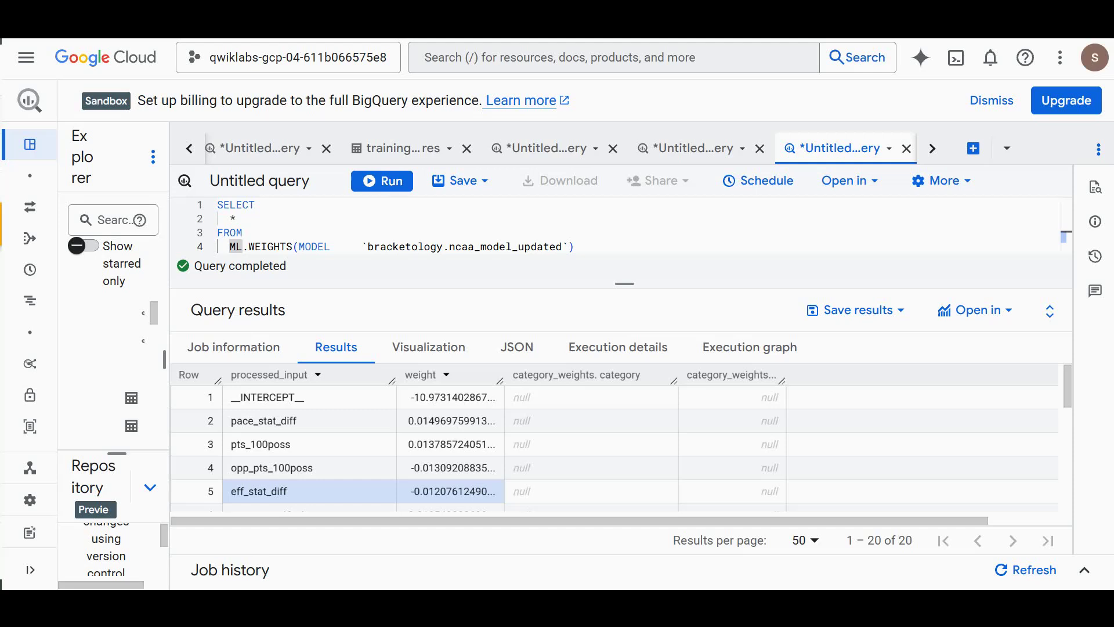
scroll(371, 418, "down", 2)
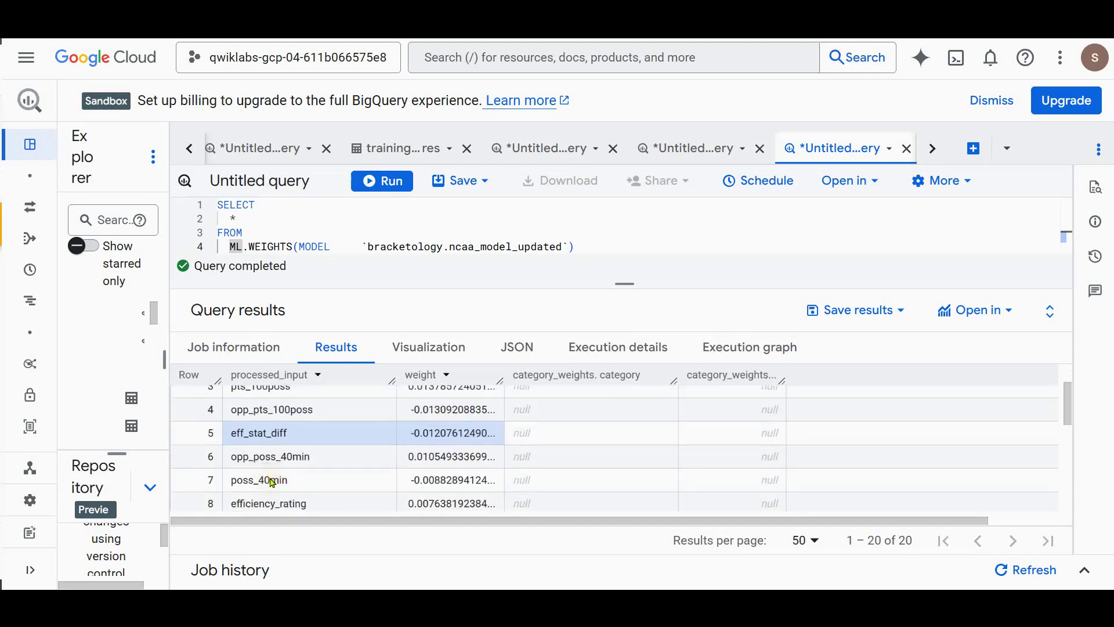
scroll(271, 482, "down", 2)
left_click_drag(238, 469, 473, 469)
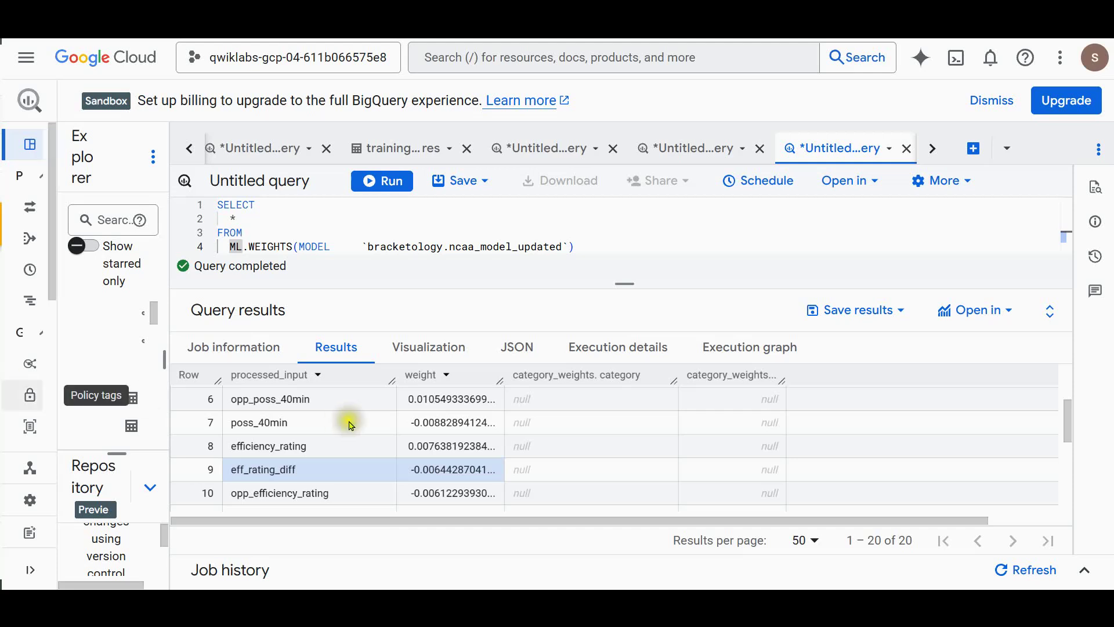
scroll(350, 435, "down", 7)
scroll(352, 448, "up", 6)
left_click_drag(244, 461, 511, 464)
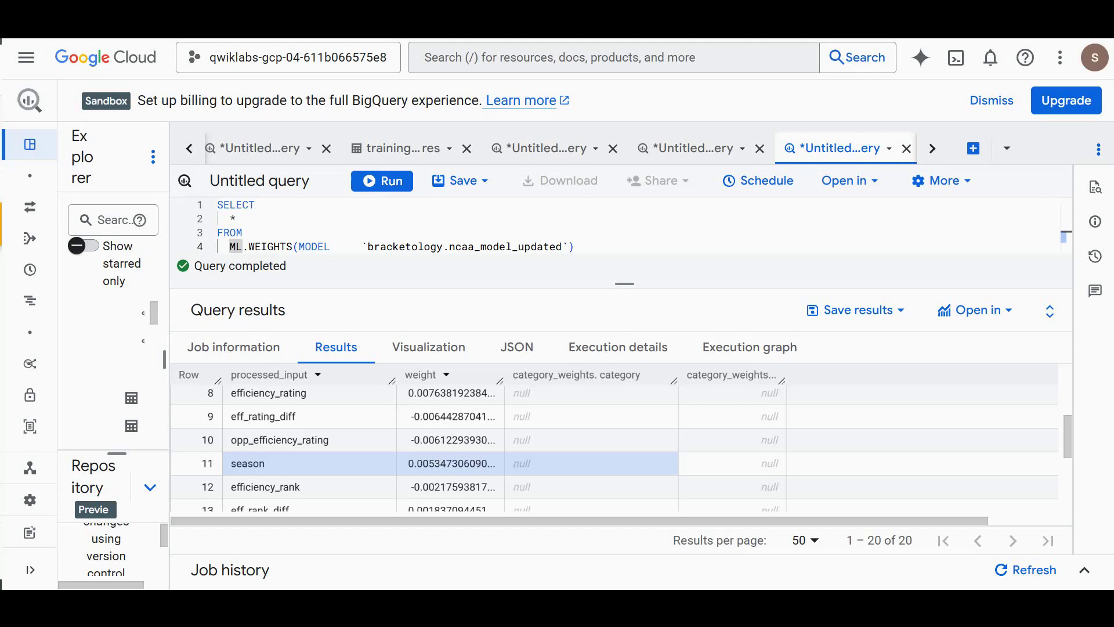
Run a new query creating bracketology.ncaa_2018_predictions with ML.PREDICT on ncaa_model_updated, using all training_new_features columns for season 2018, and open the table
left_click(973, 148)
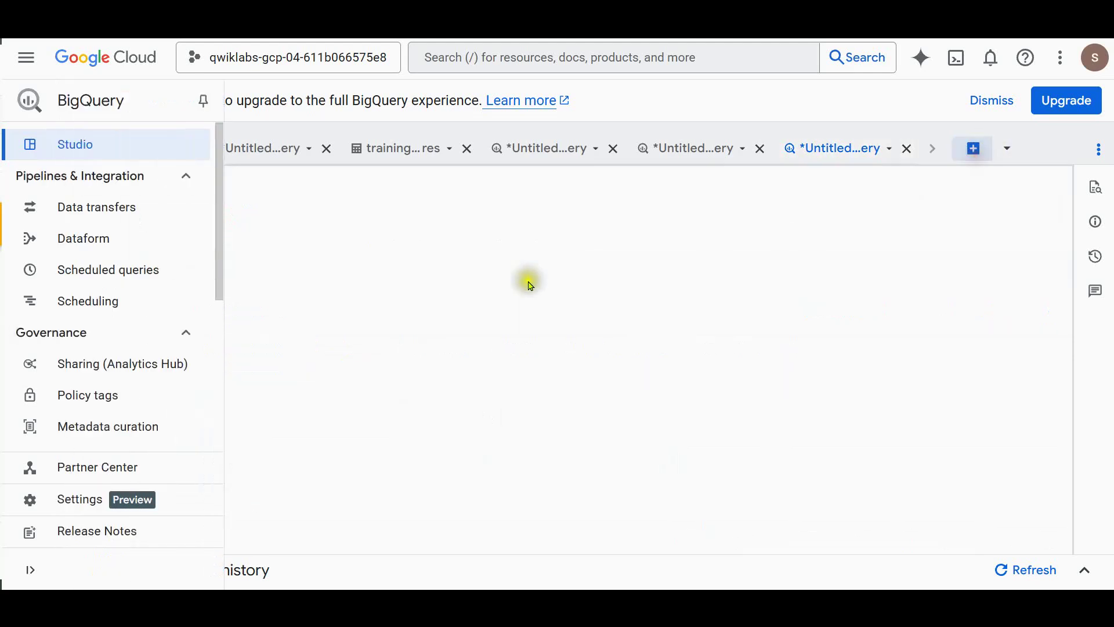
type("CREATE OR REPLACE TABLE `bracketology.ncaa_2018_predictions` AS  # let's add back our other data columns for context SELECT   * FROM   ML.PREDICT(MODEL     `bracketology.ncaa_model_updated`, (  SELECT   # include all columns now (the model has already been trained) FROM `bracketology.training_new_features`  WHERE season = 2018  ))")
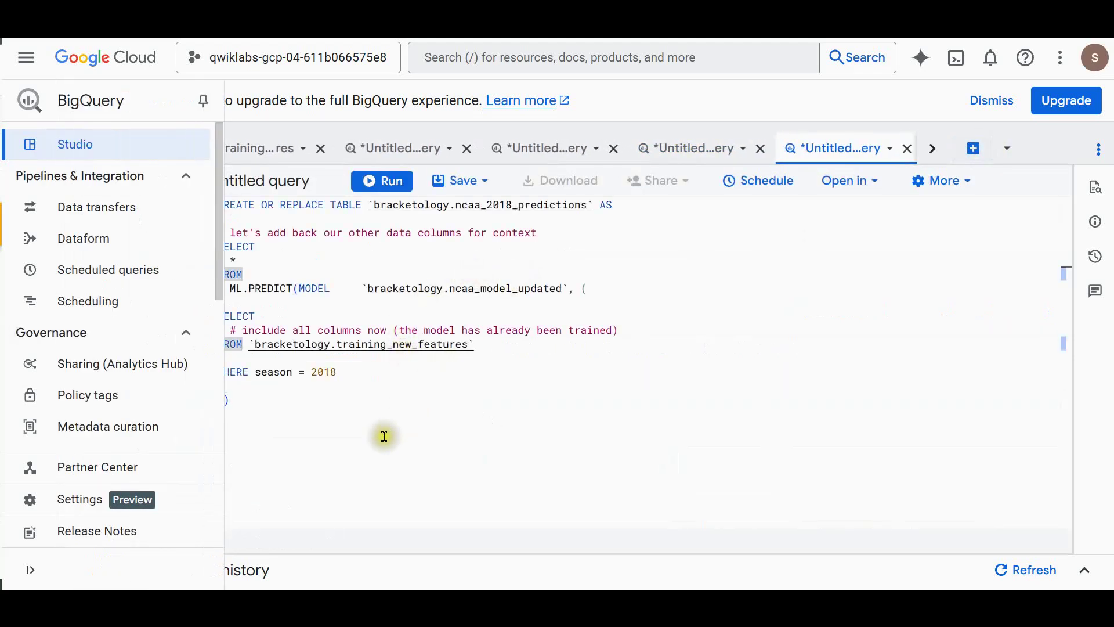
double_click(469, 205)
left_click(460, 289)
left_click_drag(568, 288, 364, 289)
left_click(334, 404)
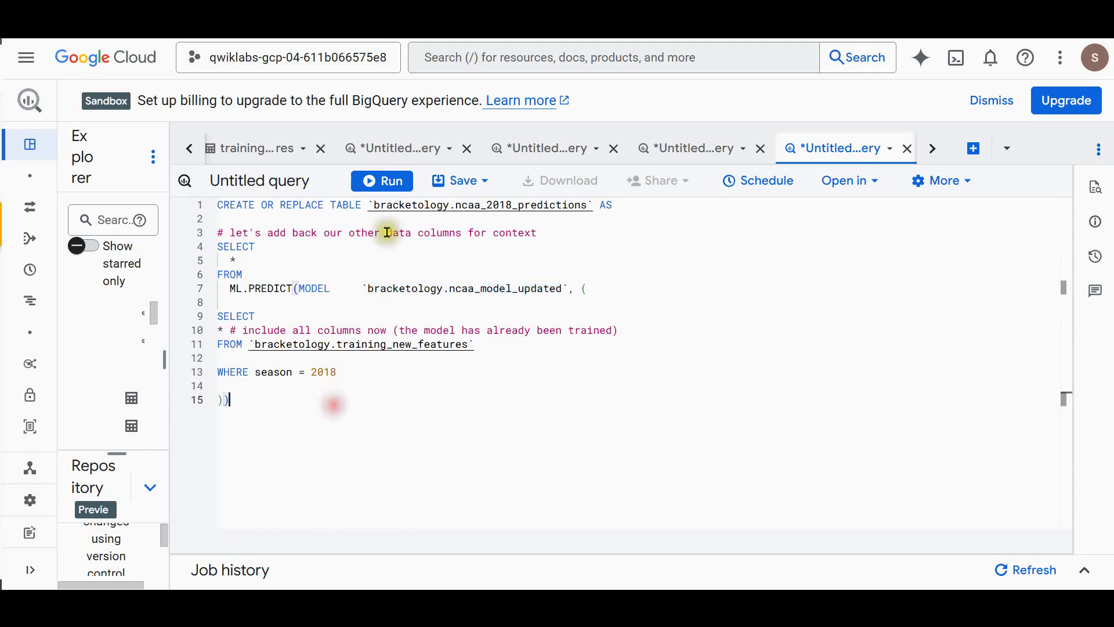
left_click(383, 181)
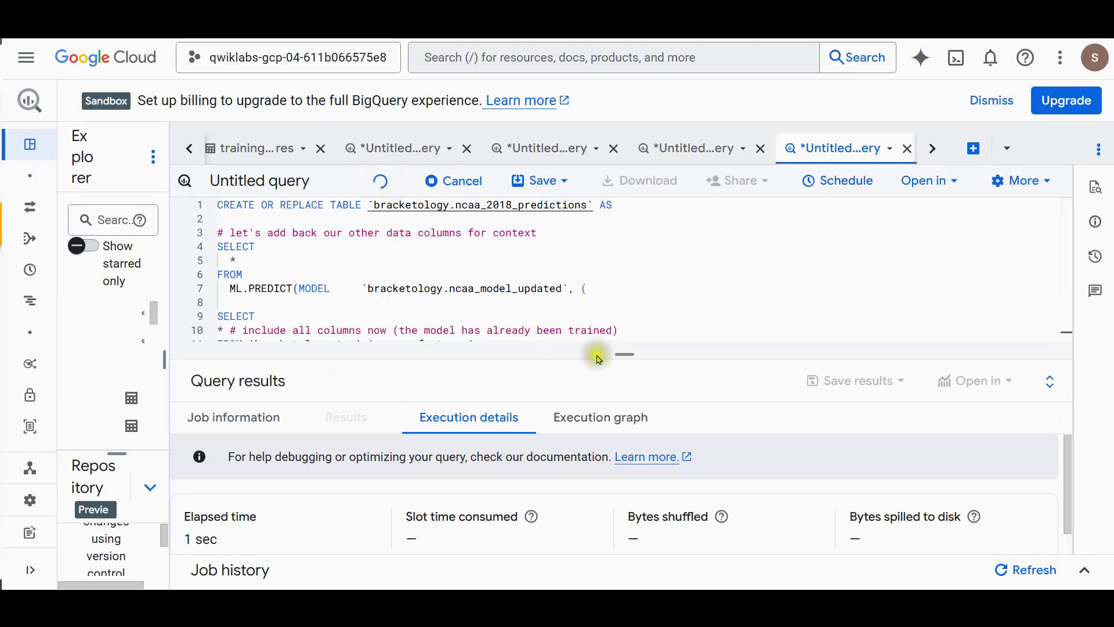
left_click_drag(617, 354, 607, 265)
left_click(997, 375)
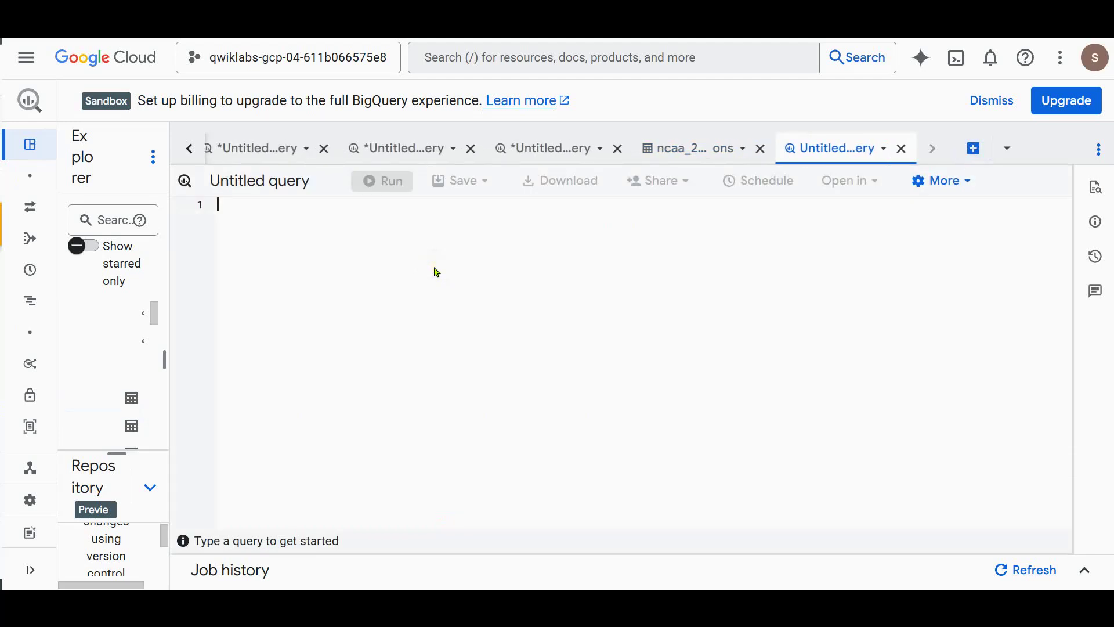
Run a new query selecting all rows from bracketology.ncaa_2018_predictions where predicted_label <> label, and enlarge the results area
type("SELECT * FROM `bracketology.ncaa_2018_predictions` WHERE predicted_label <> label")
left_click(398, 186)
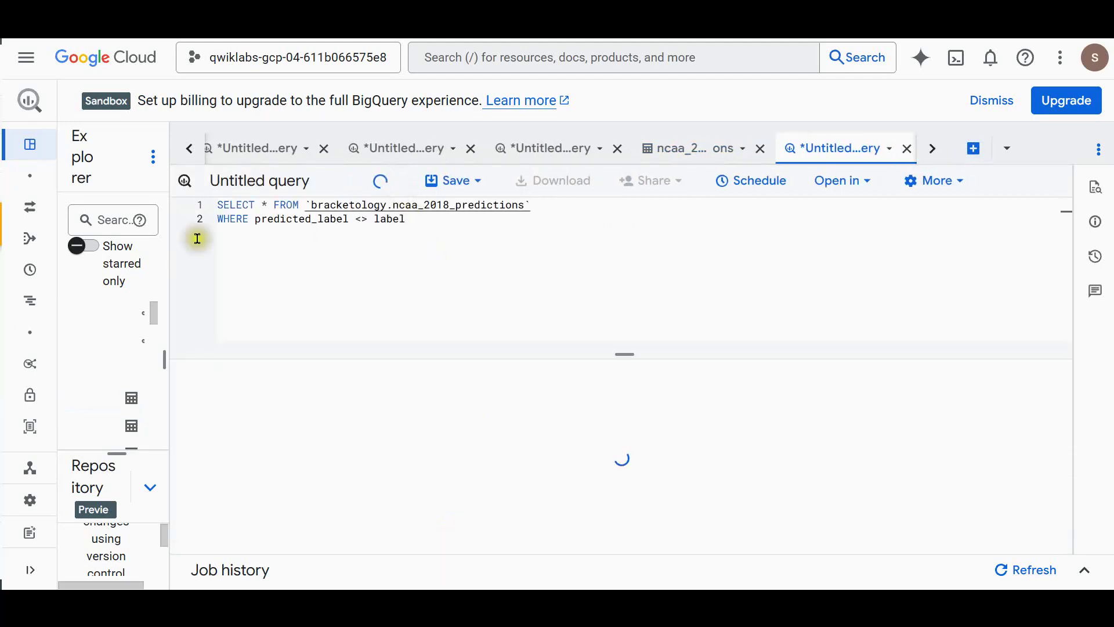
left_click_drag(625, 354, 624, 288)
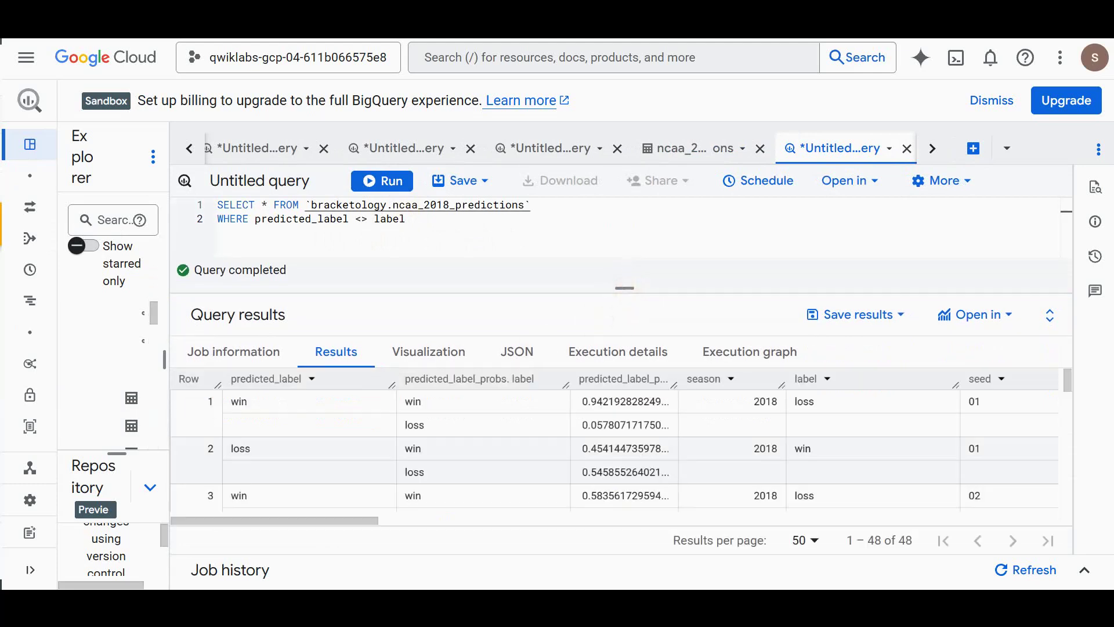
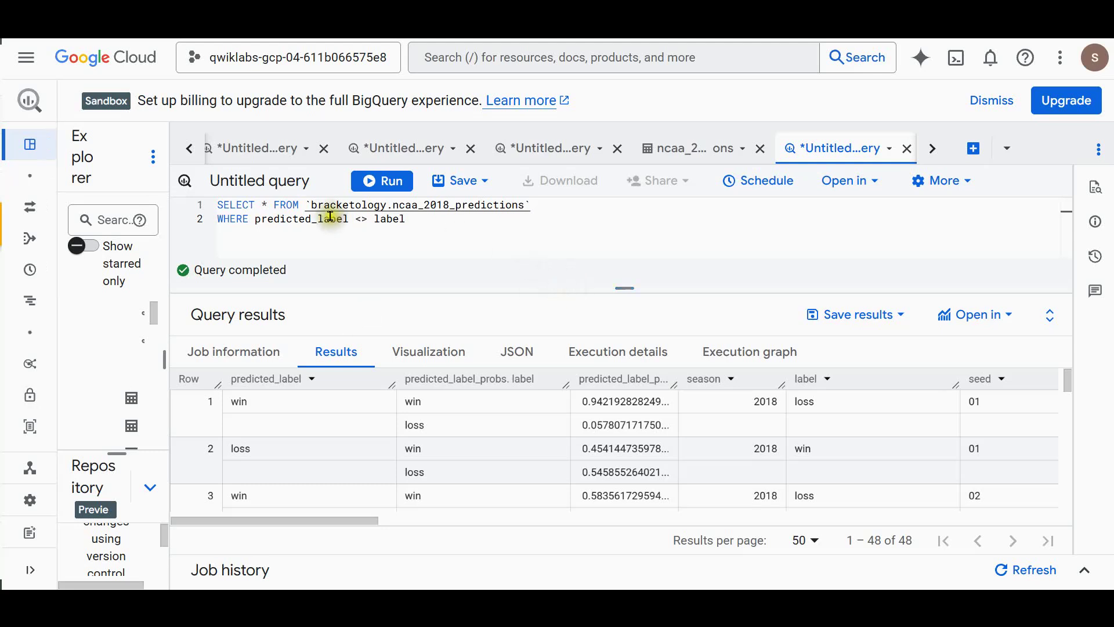
Change the filter to predicted_label = label and rerun the query for the correct predictions
left_click_drag(355, 219, 374, 219)
type("=")
left_click(374, 180)
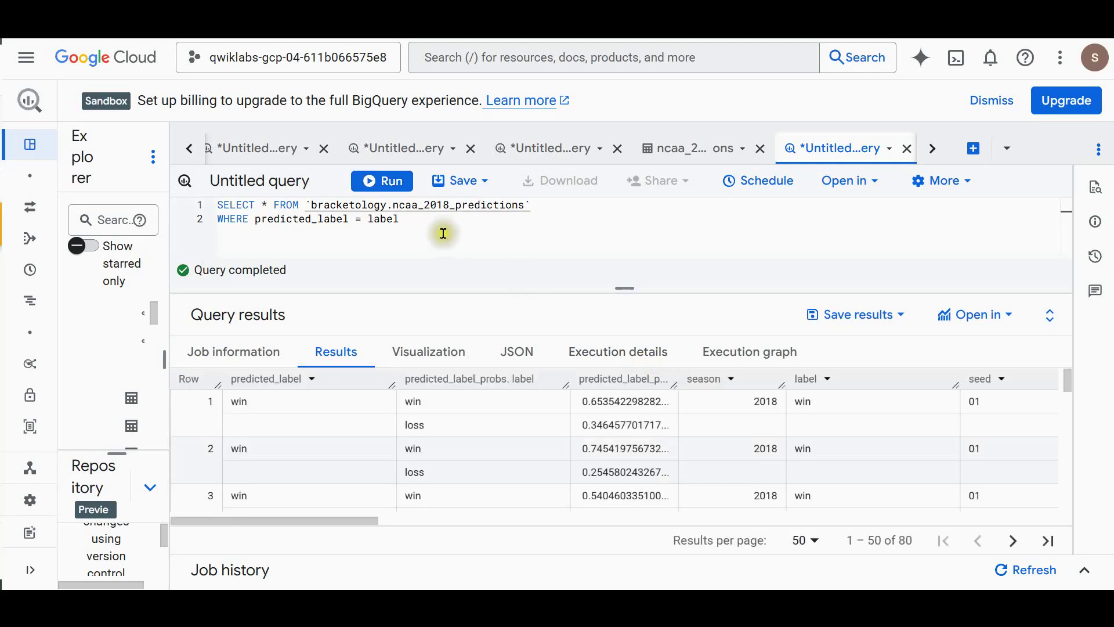
Restore the query's filter condition to predicted_label <> label
left_click_drag(413, 221, 371, 223)
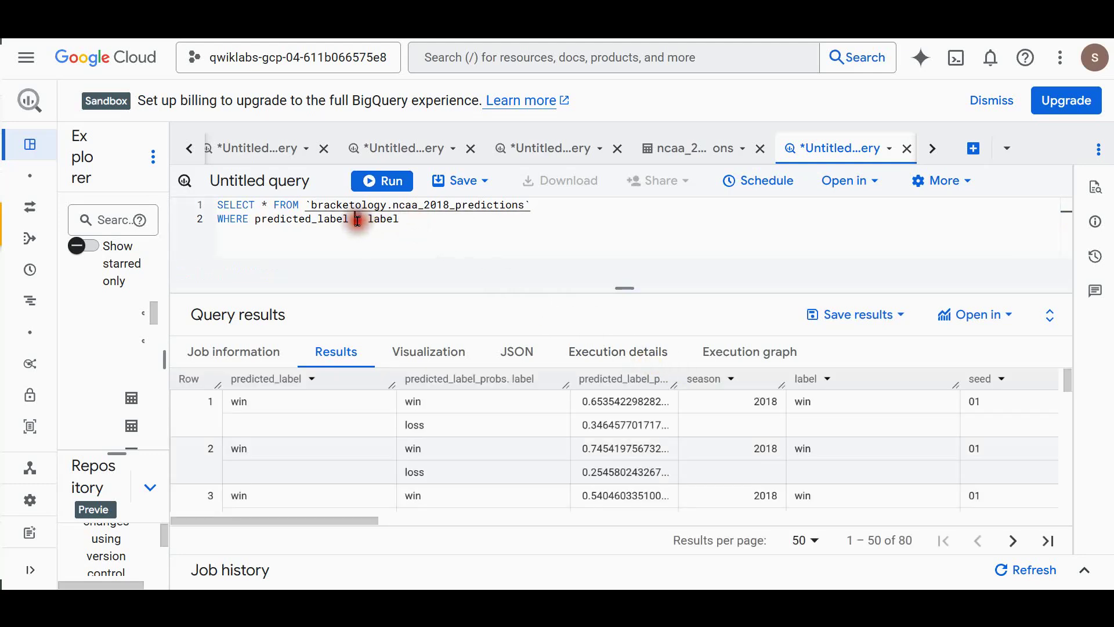
left_click(356, 221)
type("!")
key("BackSpace")
key("BackSpace")
type("<>")
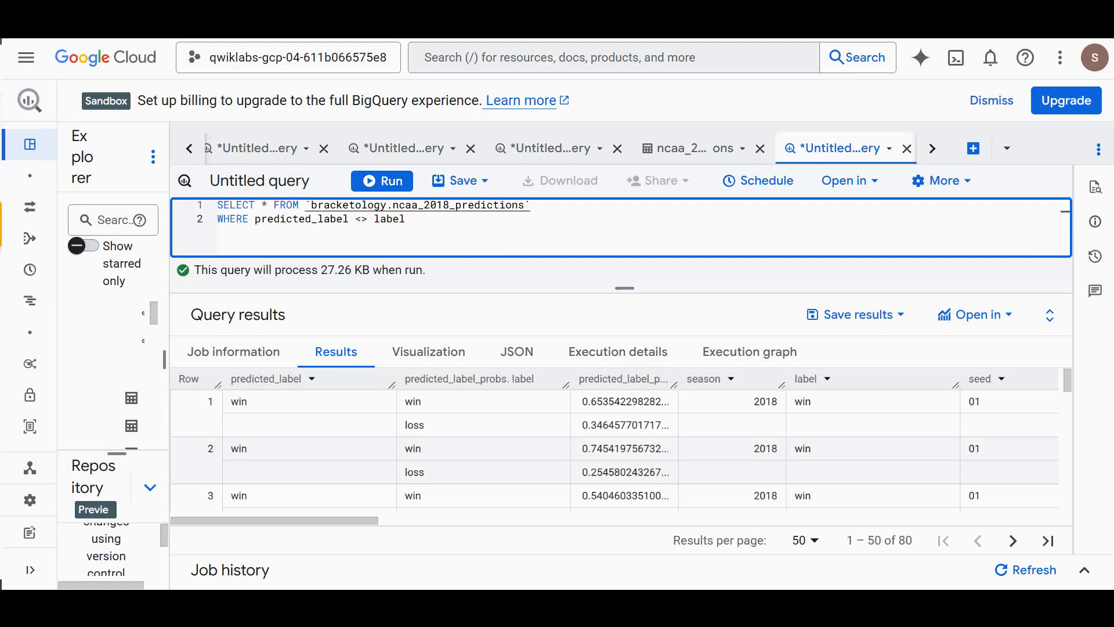
Run a new narrative query on ncaa_2018_predictions for wrong predictions with p.prob > .75, widen the narrative column and review the seed and rank columns
left_click(961, 154)
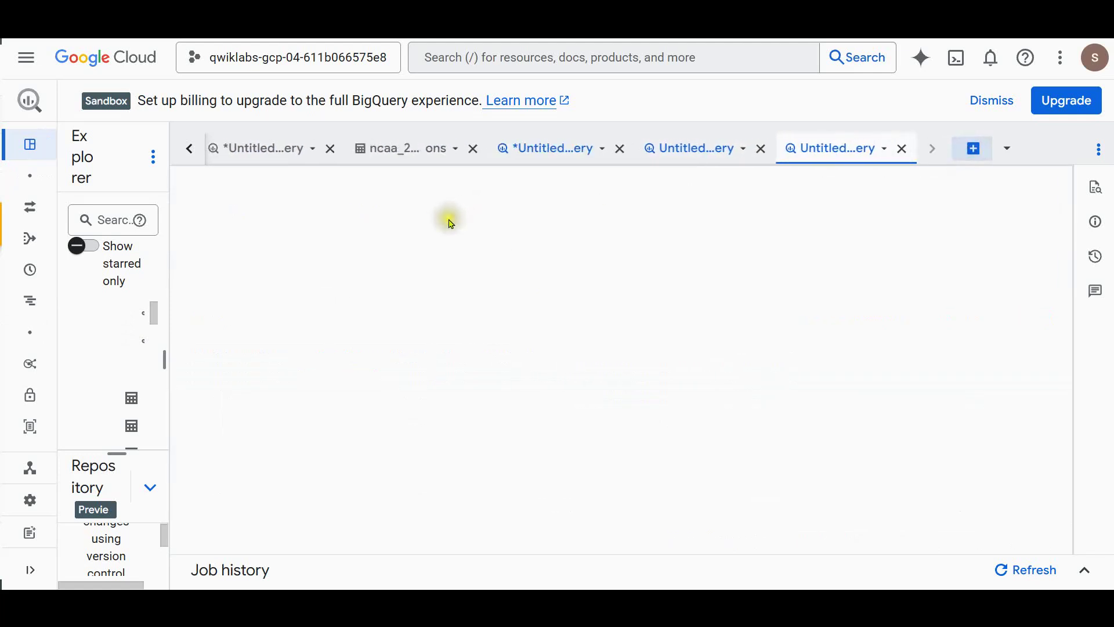
key("ctrl+v")
scroll(389, 290, "up", 2)
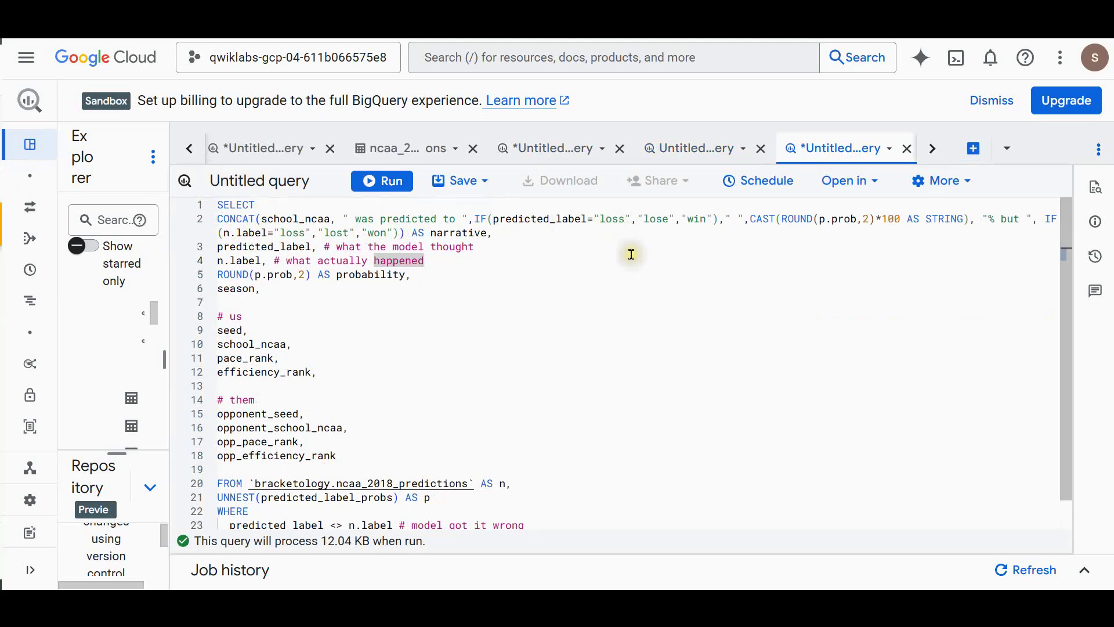
key("ctrl+Return")
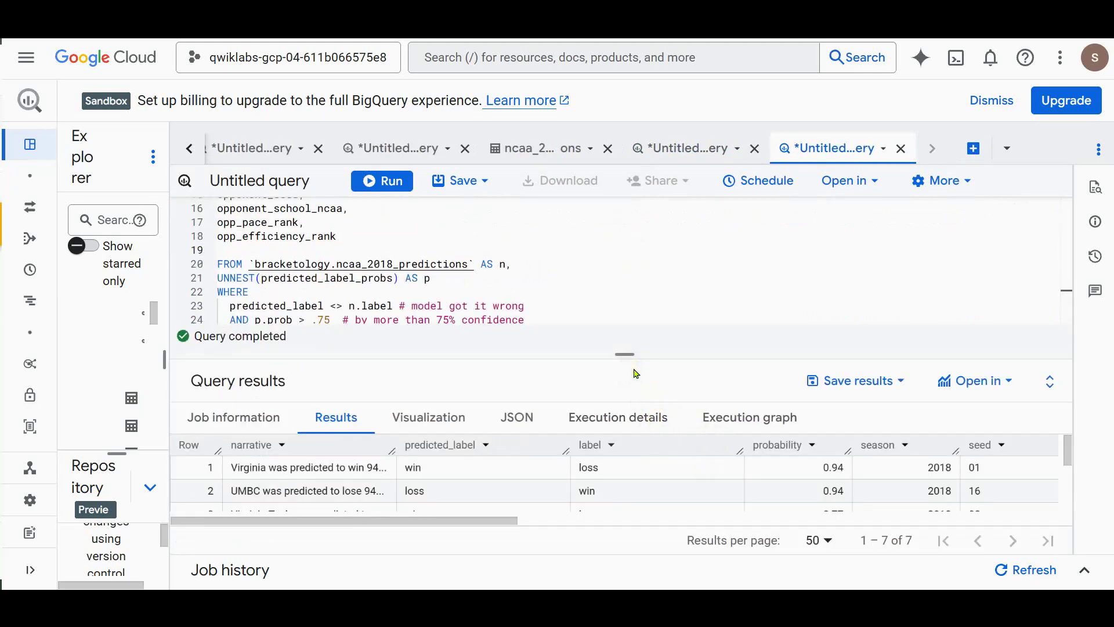
left_click_drag(625, 355, 622, 281)
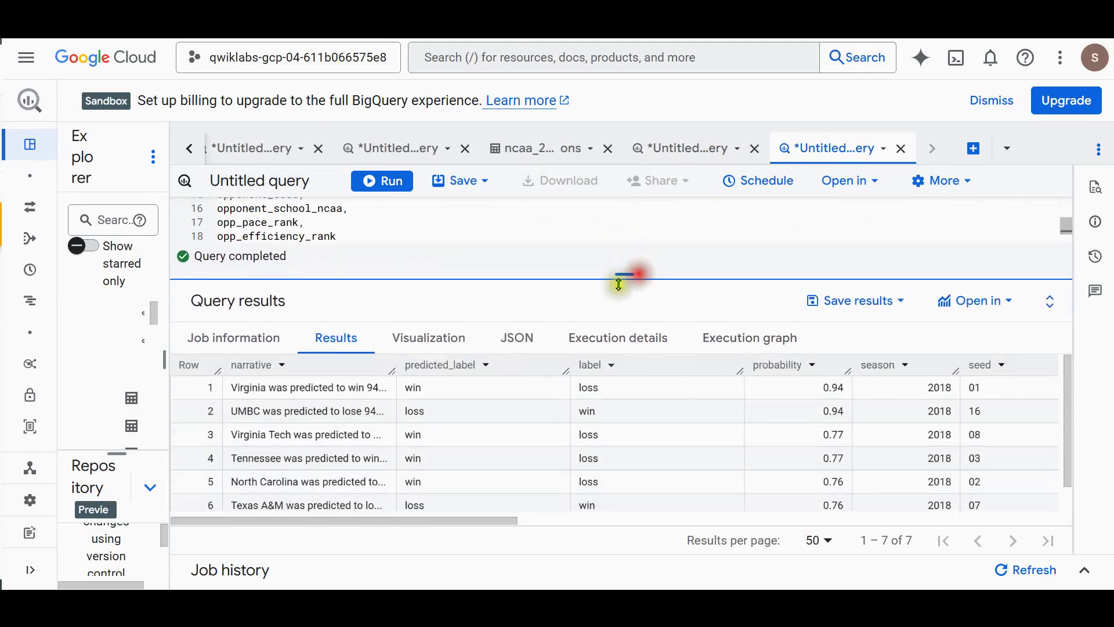
left_click_drag(471, 367, 543, 362)
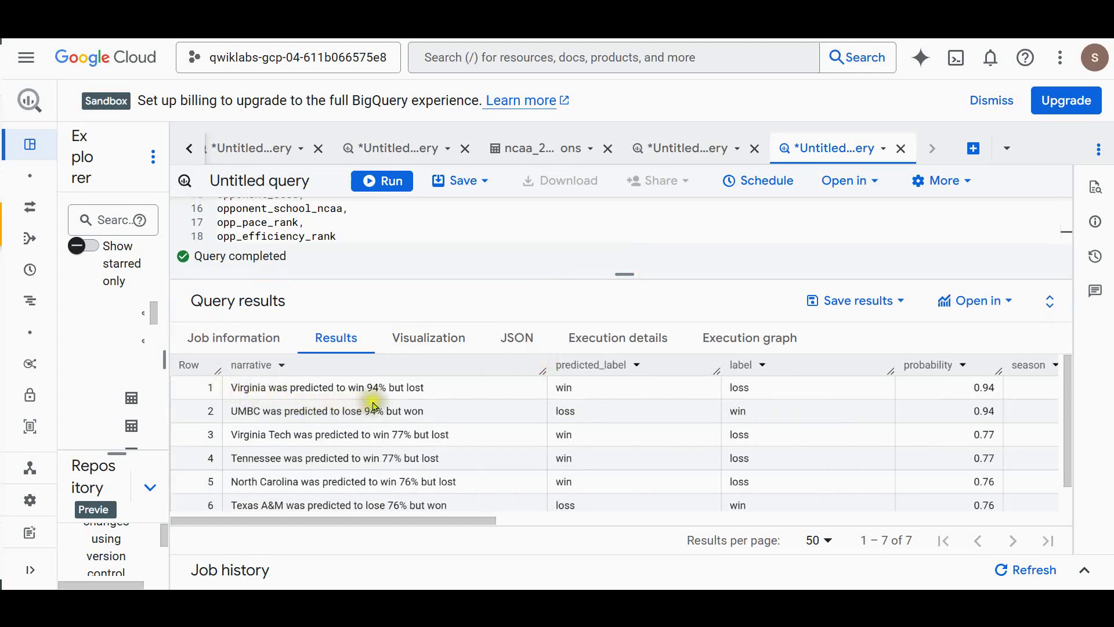
left_click_drag(477, 521, 767, 525)
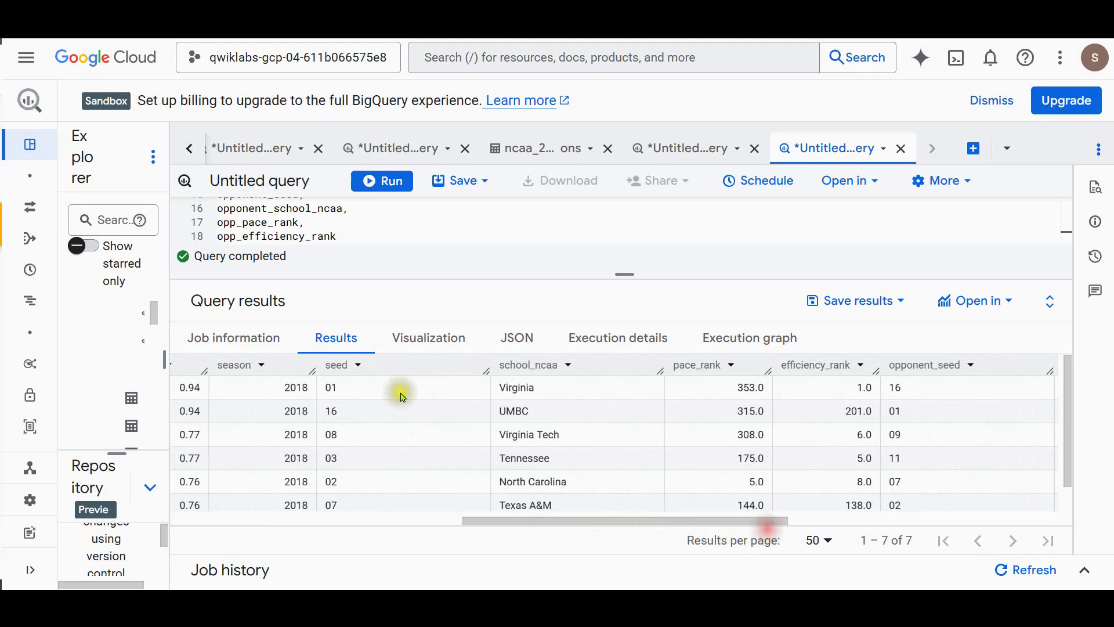
left_click(599, 515)
left_click_drag(600, 515, 705, 526)
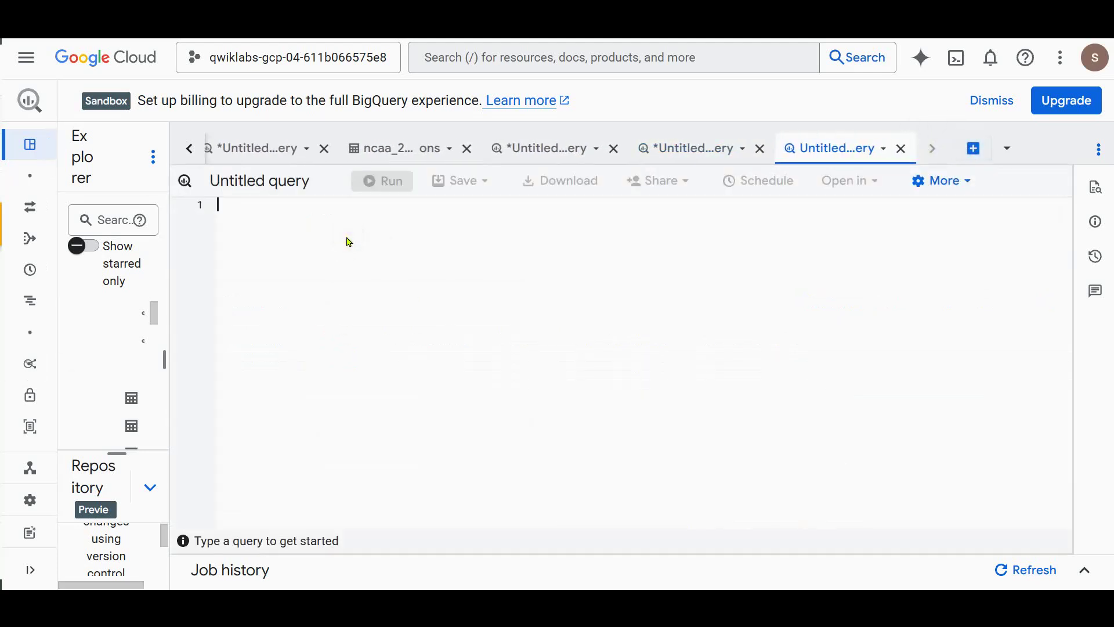
Run a new narrative query on ncaa_2018_predictions for correctly predicted upsets with p.prob >= .55 and seed difference above 2, and enlarge the results area
key("ctrl+v")
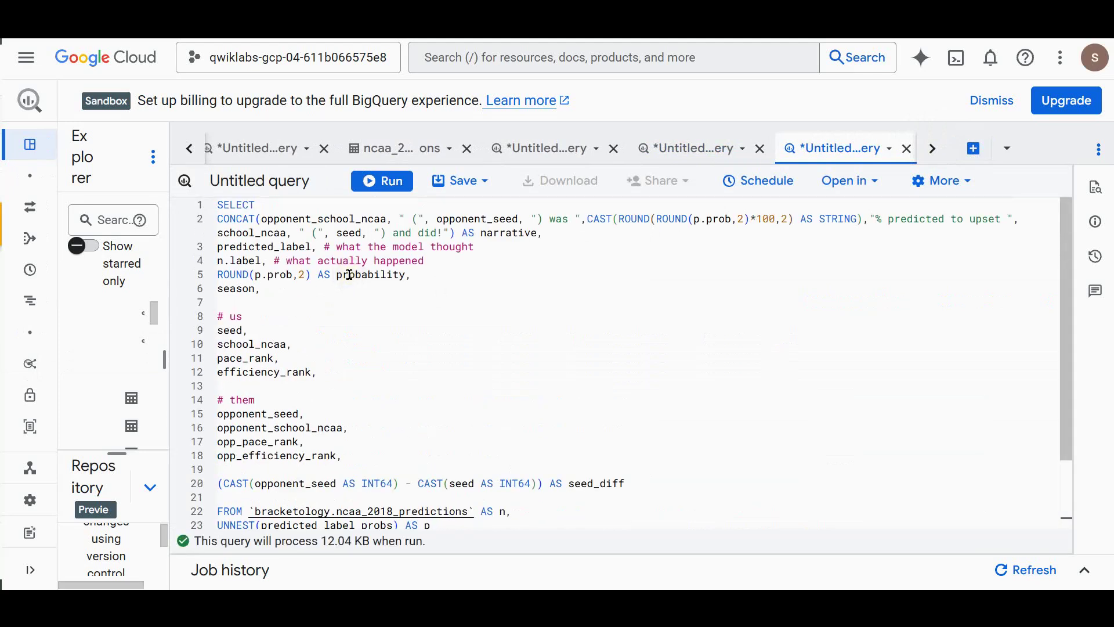
scroll(349, 275, "down", 3)
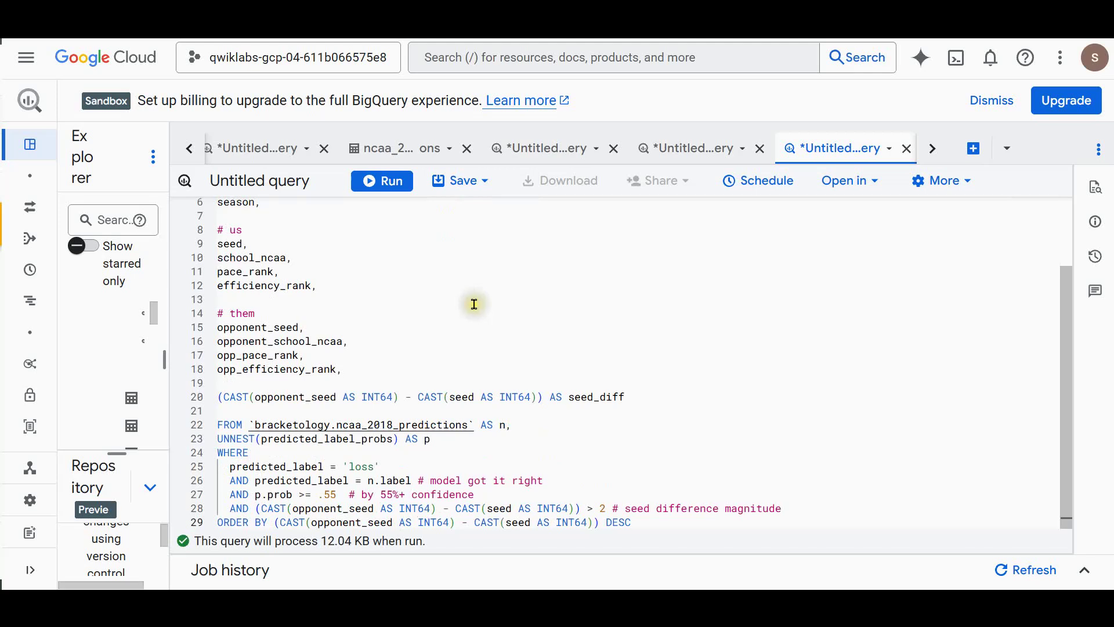
left_click(390, 181)
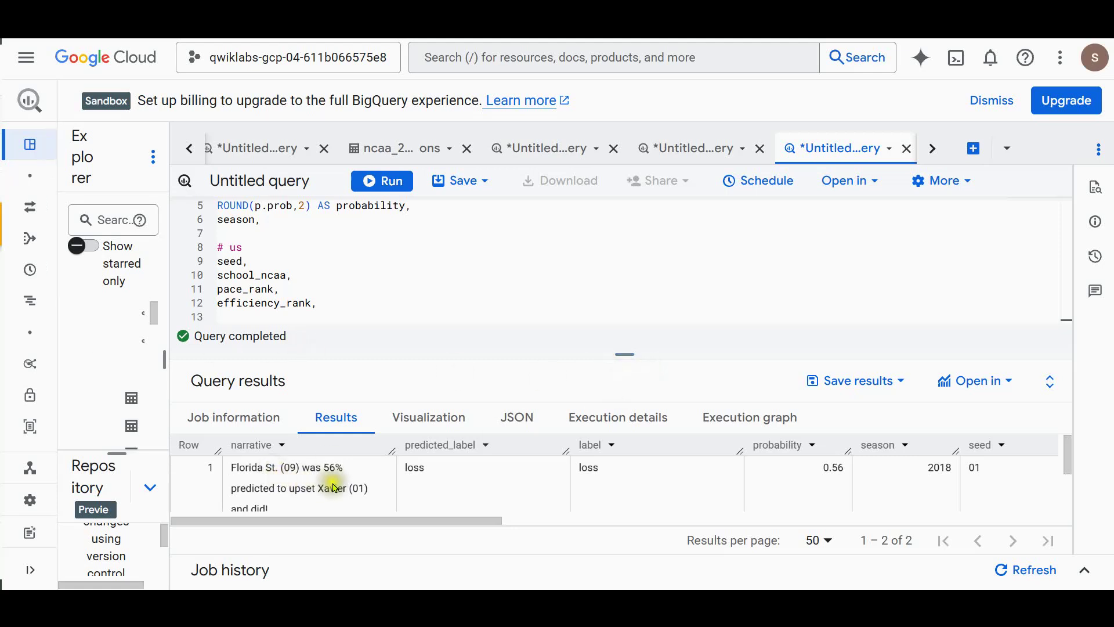
left_click_drag(625, 354, 627, 280)
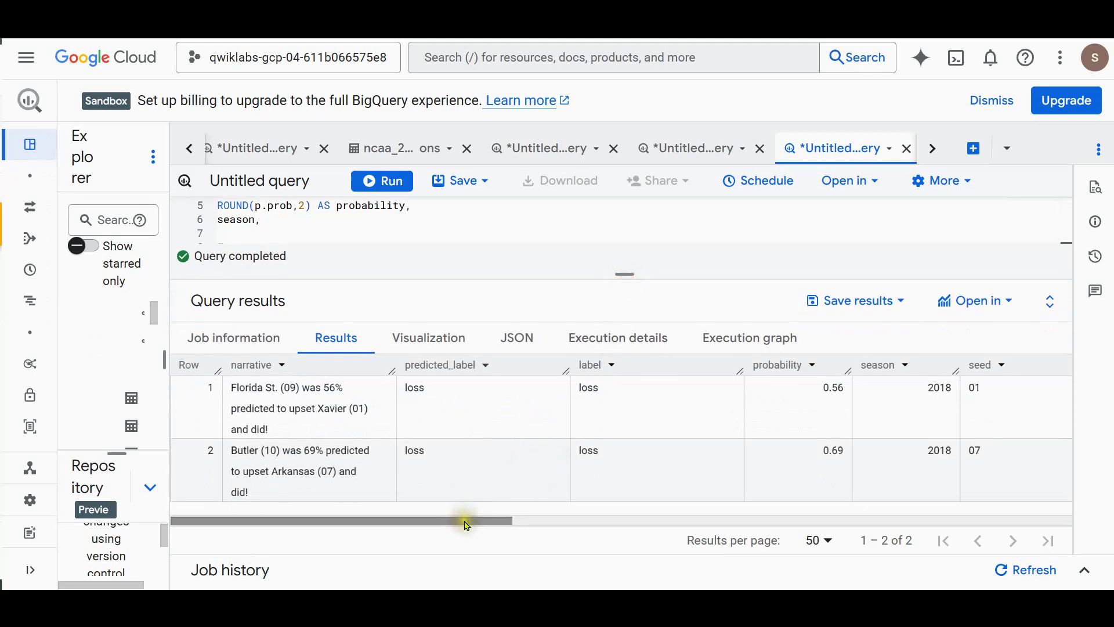
left_click(278, 427)
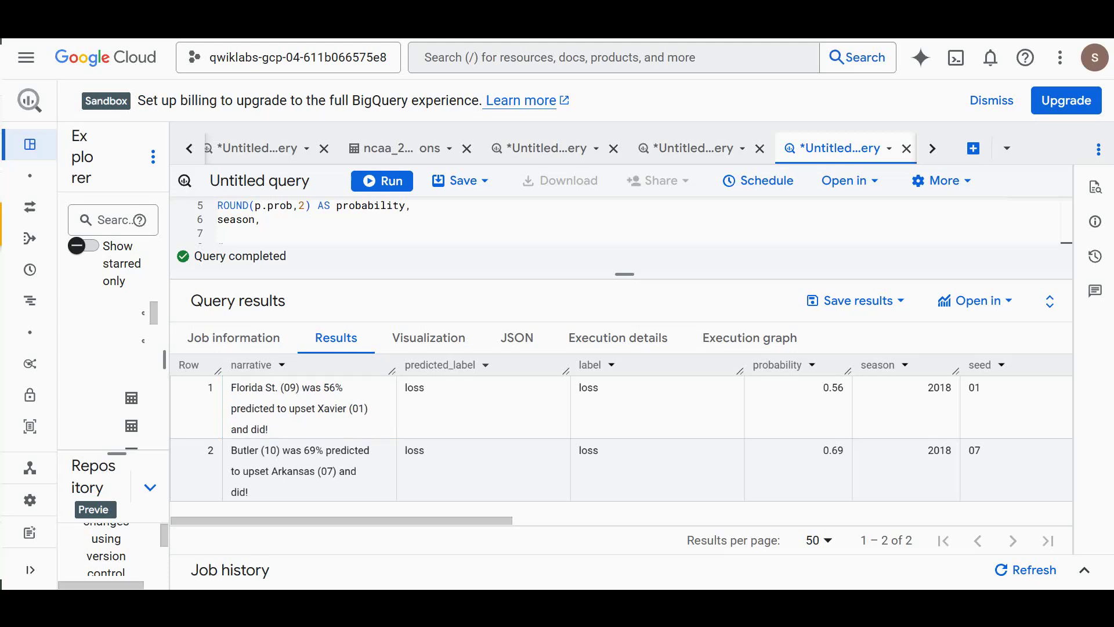
Run a new query selecting all columns from data-to-insights.ncaa.2019_tournament_seeds where seed = 1
left_click(973, 148)
type("SELECT * FROM `data-to-insights.ncaa.2019_tournament_seeds` WHERE seed = 1")
left_click(376, 185)
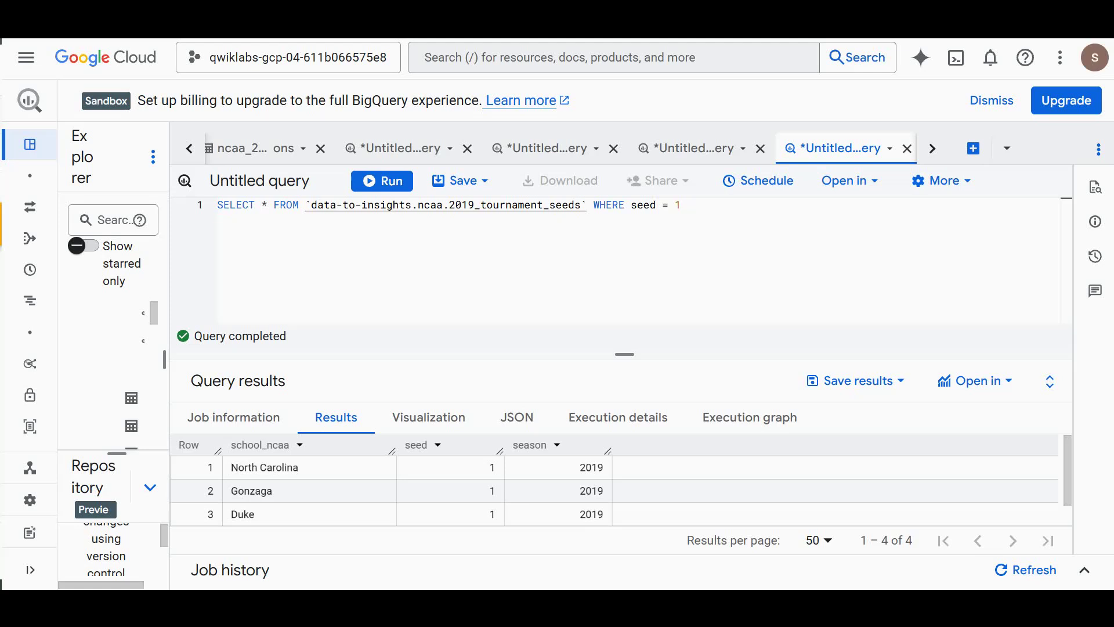
Run a new query cross joining 2019_tournament_seeds with itself for all possible matchups, with NULL AS label and no team facing itself, and enlarge the results area
left_click(972, 148)
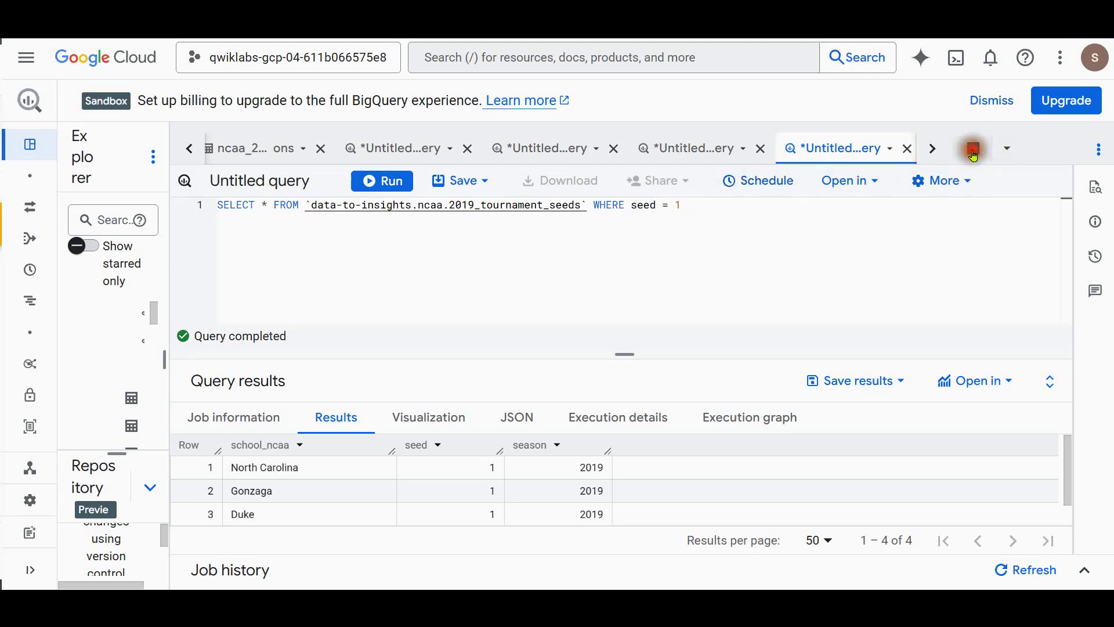
type("SELECT   NULL AS label,   team.school_ncaa AS team_school_ncaa,   team.seed AS team_seed,   opp.school_ncaa AS opp_school_ncaa,   opp.seed AS opp_seed FROM `data-to-insights.ncaa.2019_tournament_seeds` AS team CROSS JOIN `data-to-insights.ncaa.2019_tournament_seeds` AS opp # teams cannot play against themselves :) WHERE team.school_ncaa <> opp.school_ncaa")
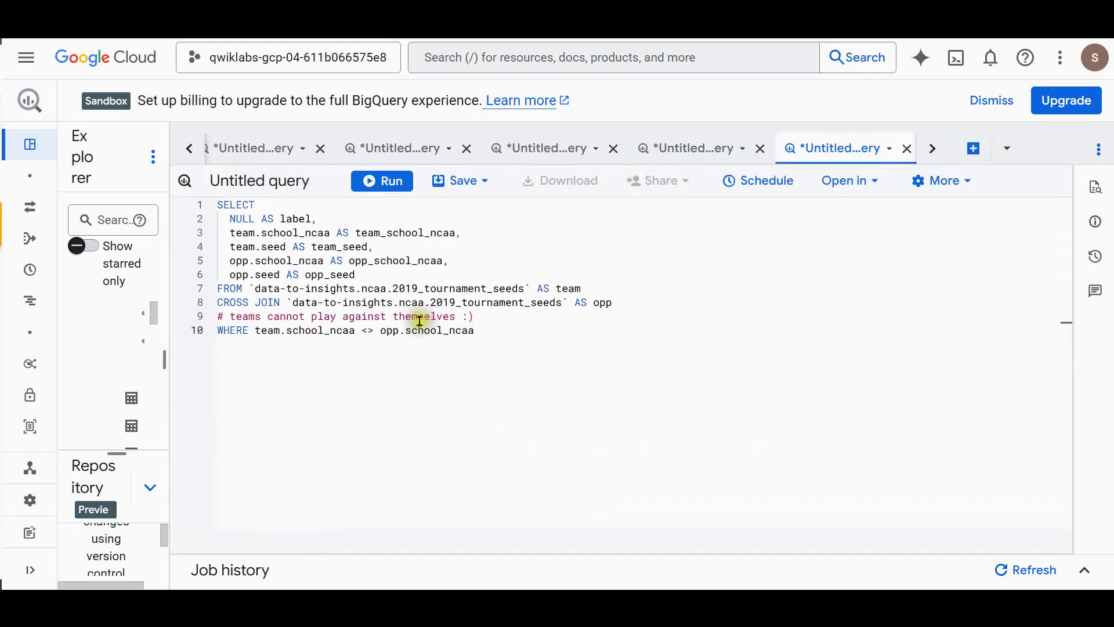
left_click_drag(256, 289, 589, 302)
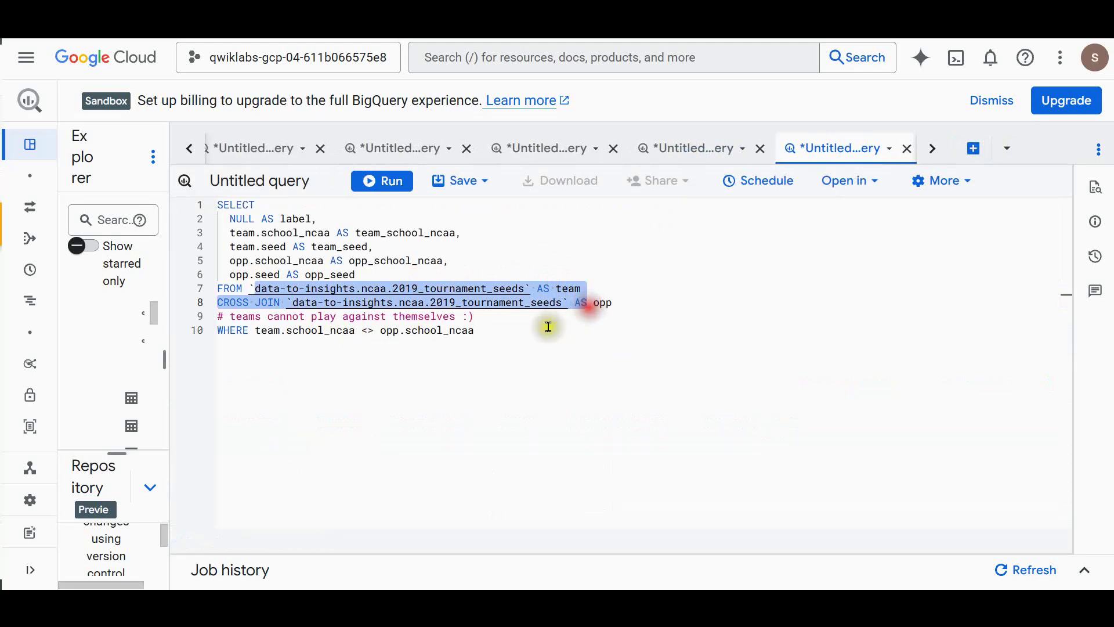
left_click(527, 331)
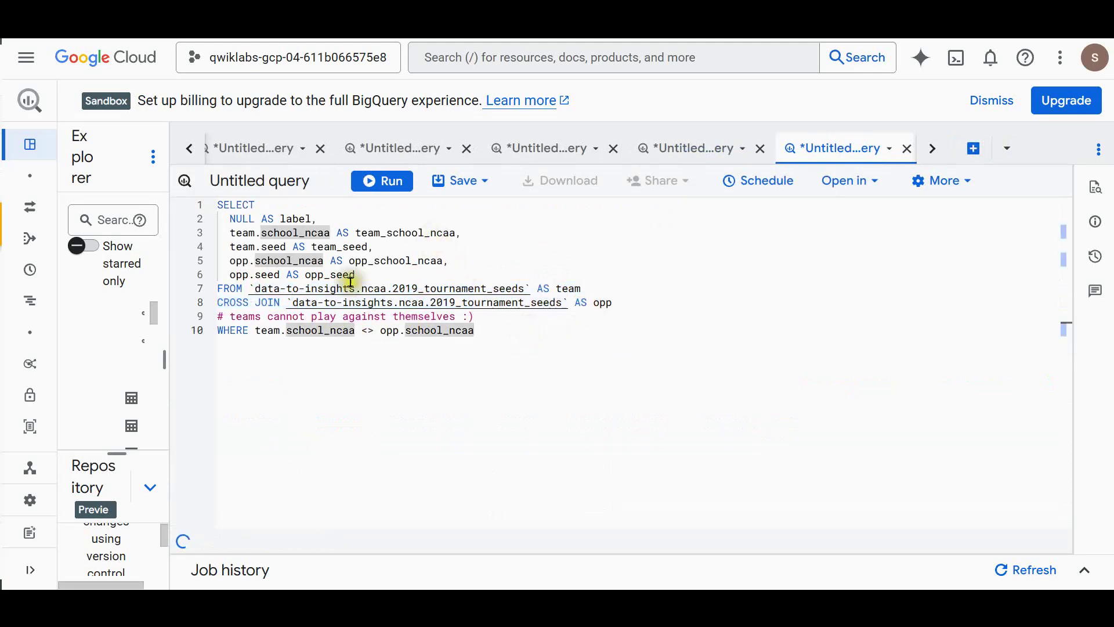
left_click(294, 219)
left_click(380, 181)
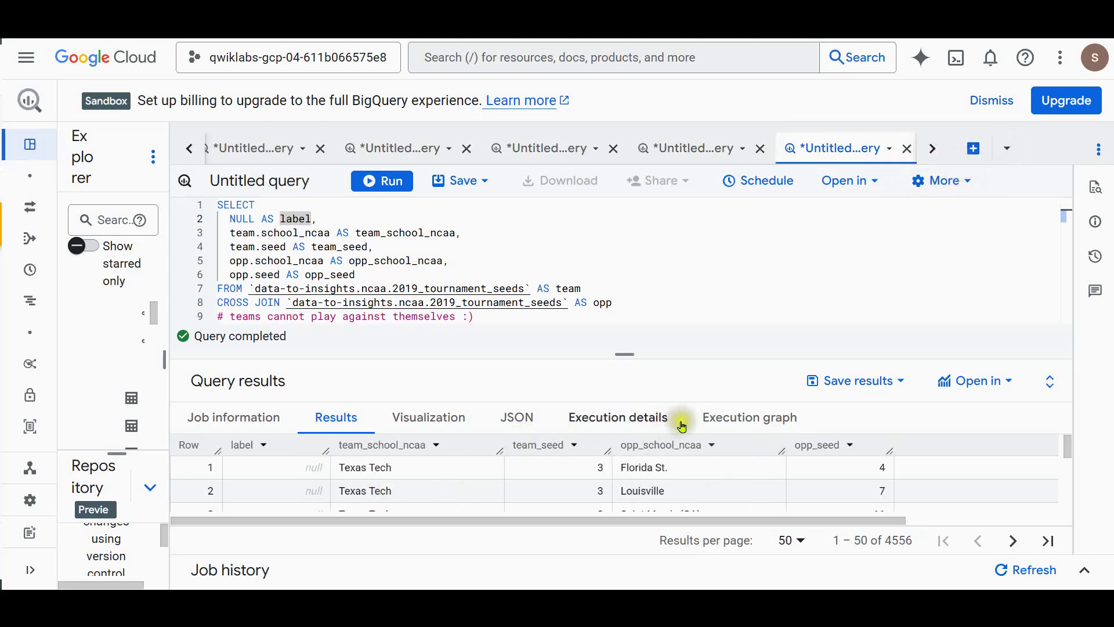
left_click(640, 305)
left_click_drag(640, 304, 641, 281)
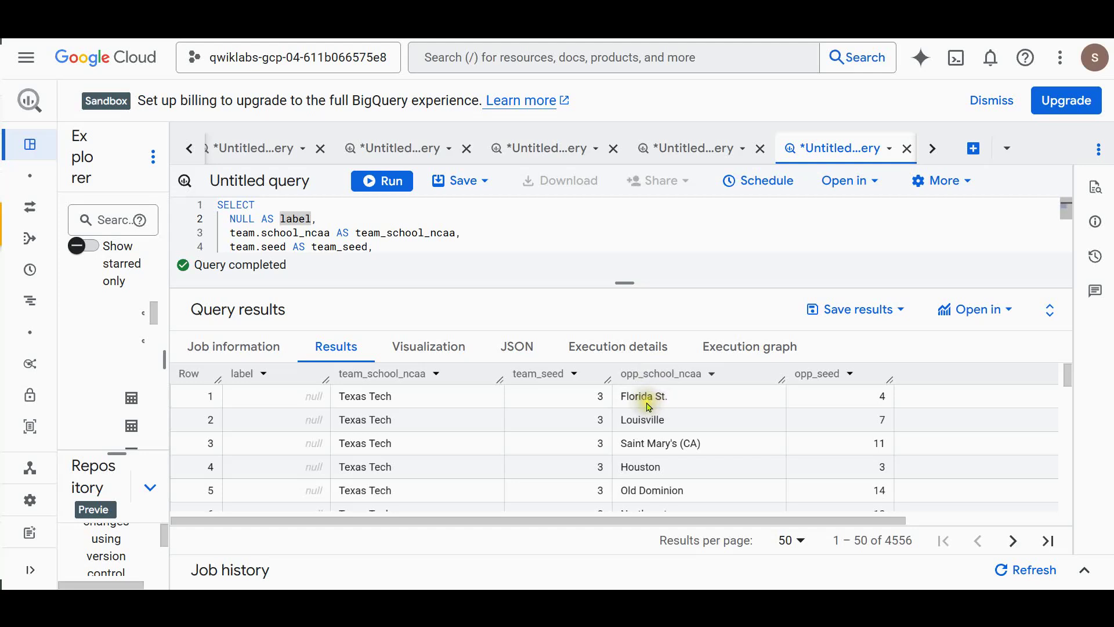
Insert in a new query the statement creating or replacing table bracketology.ncaa_2019_tournament from all possible 2019 games plus 2018 season stats
left_click(973, 148)
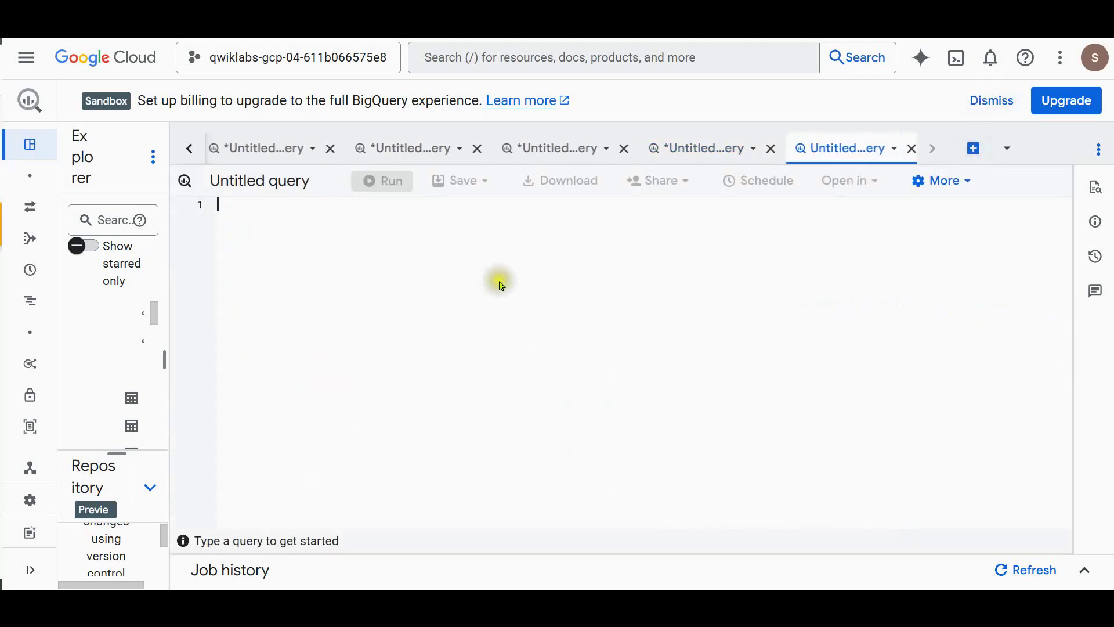
key("ctrl+v")
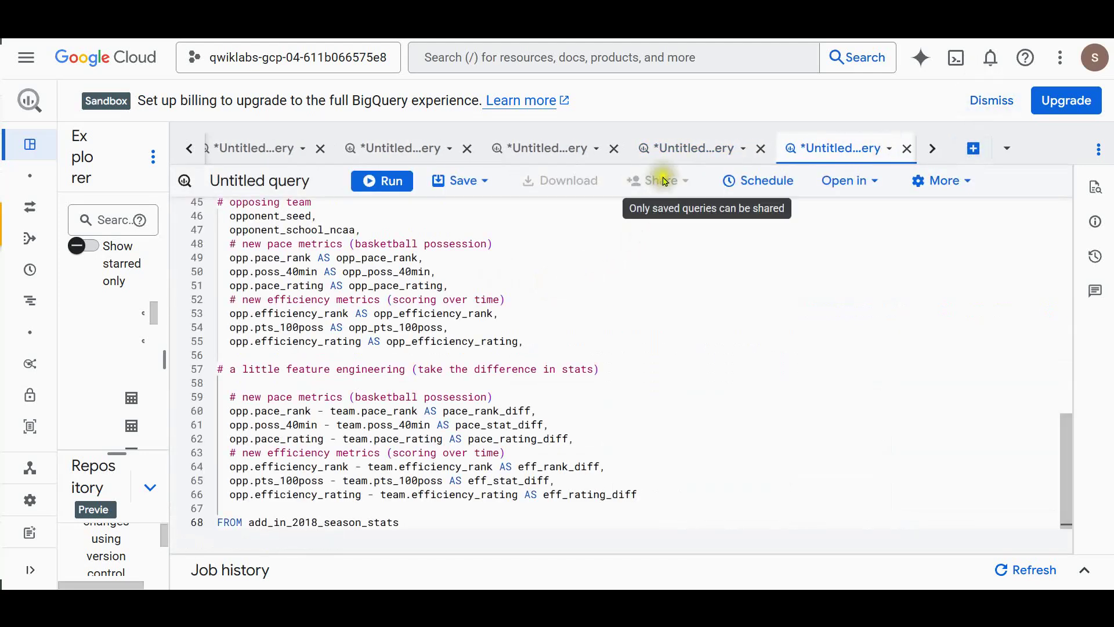
scroll(490, 311, "up", 5)
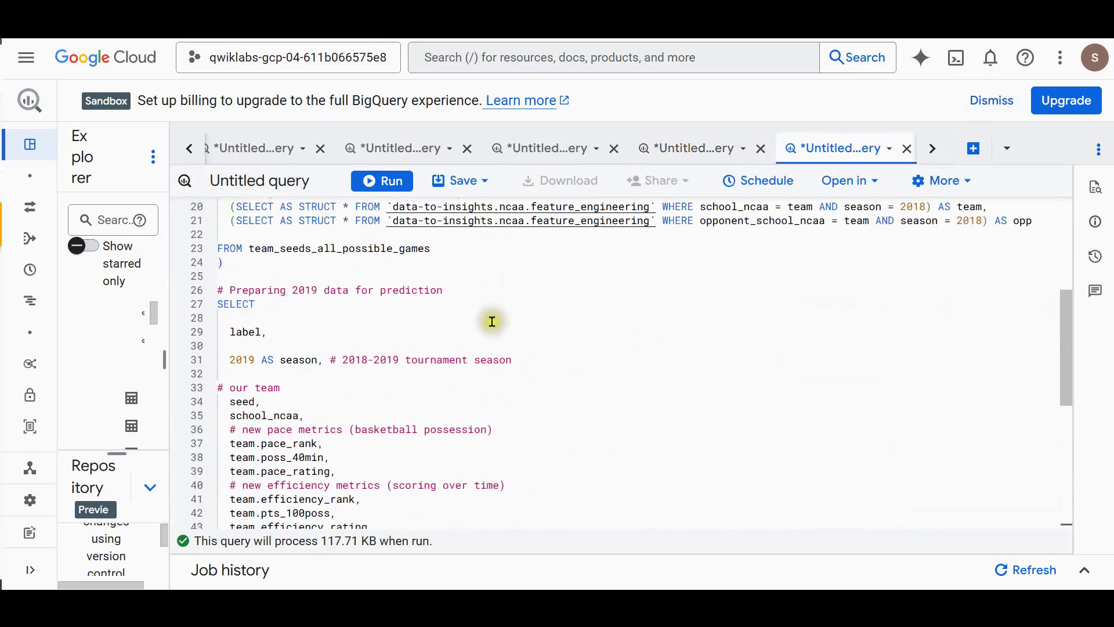
scroll(492, 321, "up", 5)
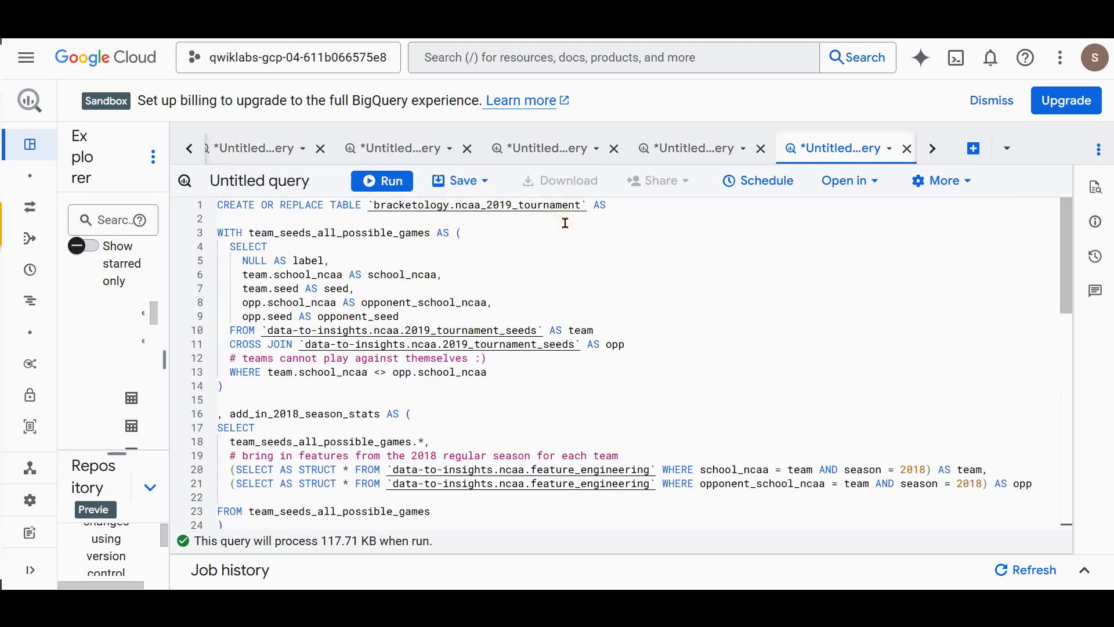
Review the statement's team_seeds_all_possible_games, add_in_2018_season_stats and feature engineering parts, and run it to create the ncaa_2019_tournament table
left_click_drag(249, 233, 499, 372)
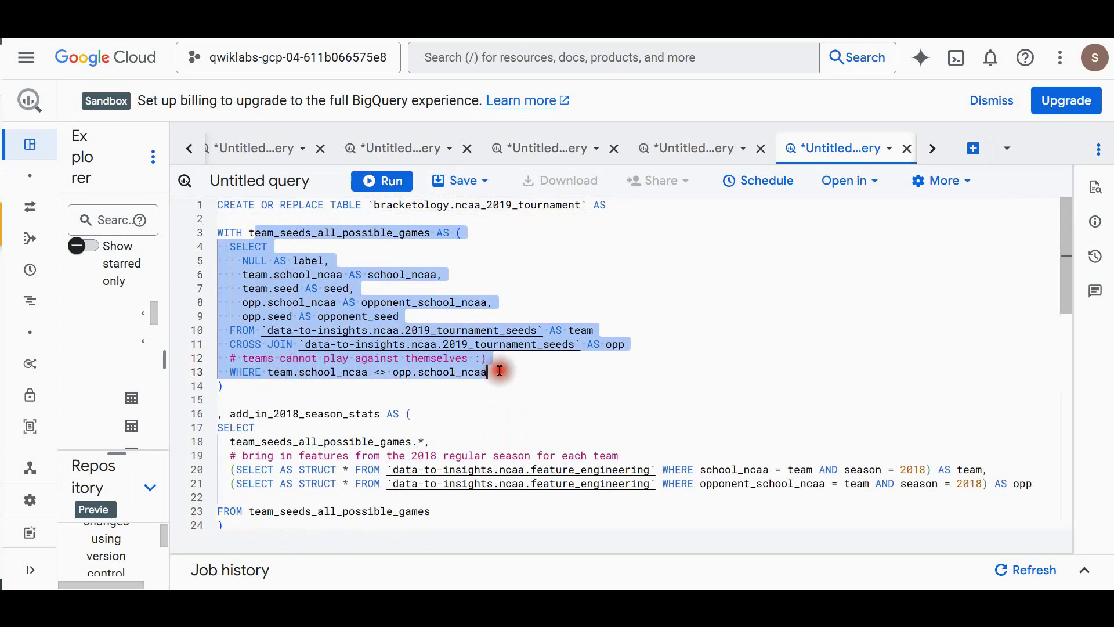
left_click(536, 372)
left_click_drag(274, 261, 321, 385)
scroll(490, 385, "down", 2)
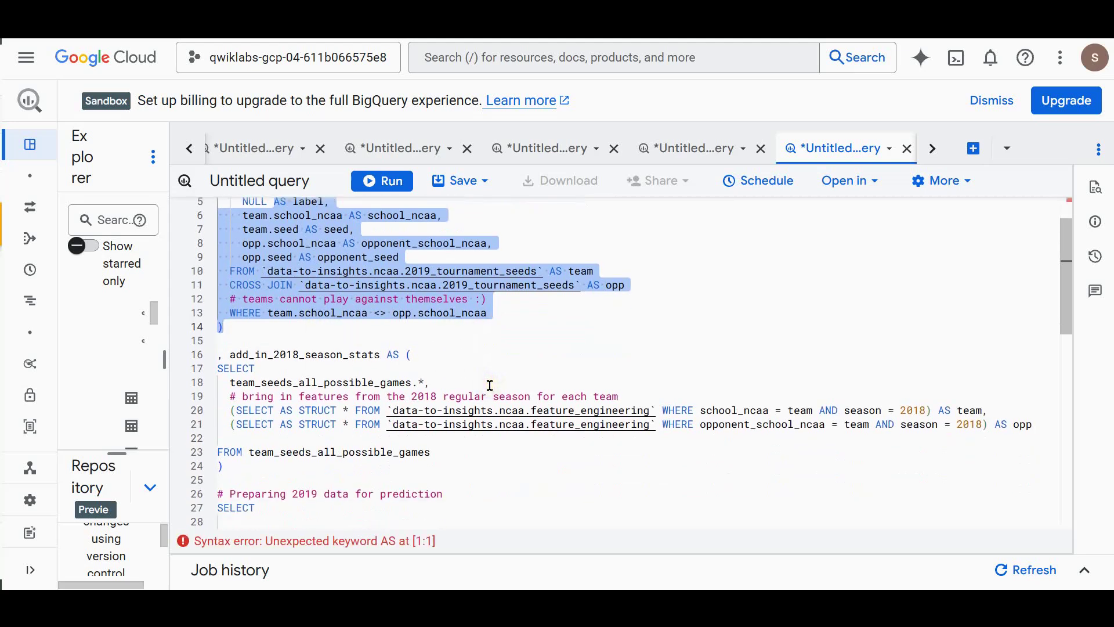
scroll(489, 386, "down", 3)
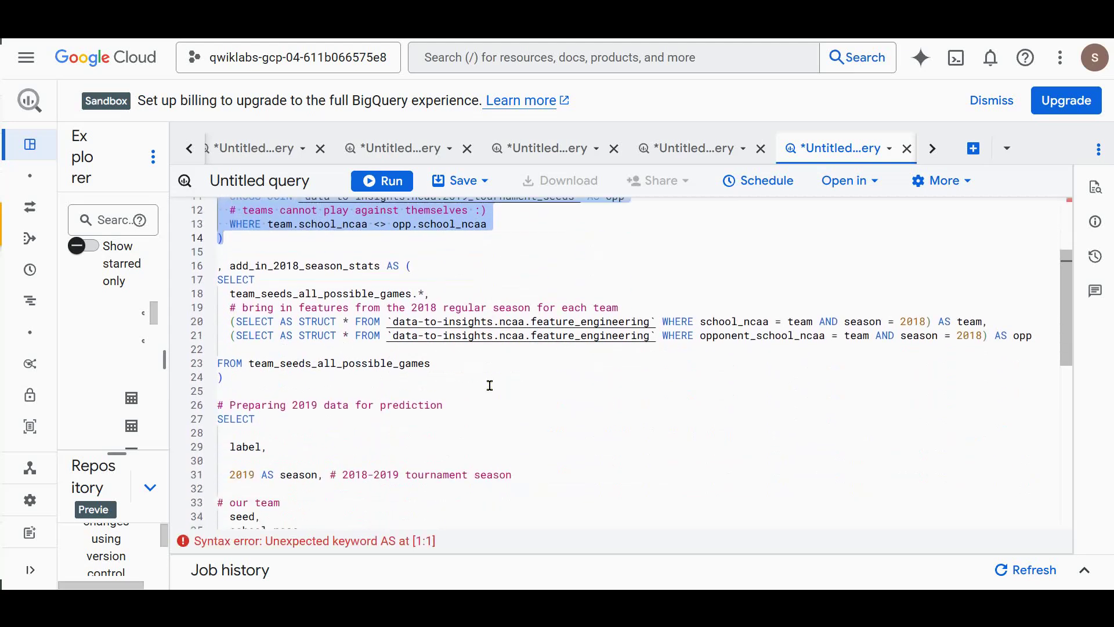
left_click_drag(243, 307, 493, 360)
scroll(460, 376, "down", 4)
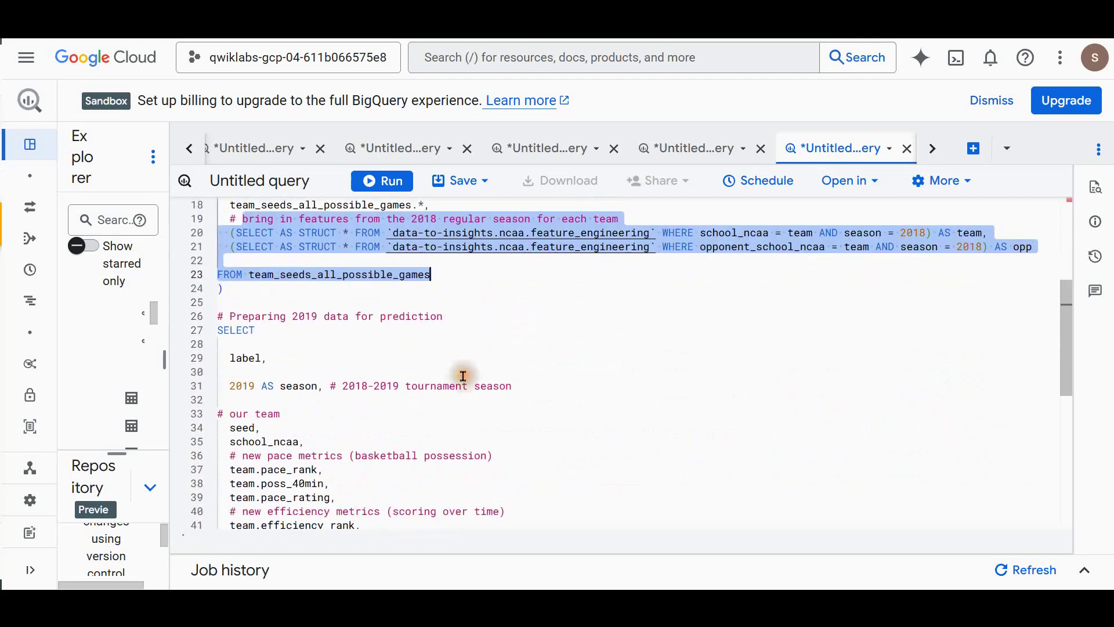
scroll(463, 376, "down", 5)
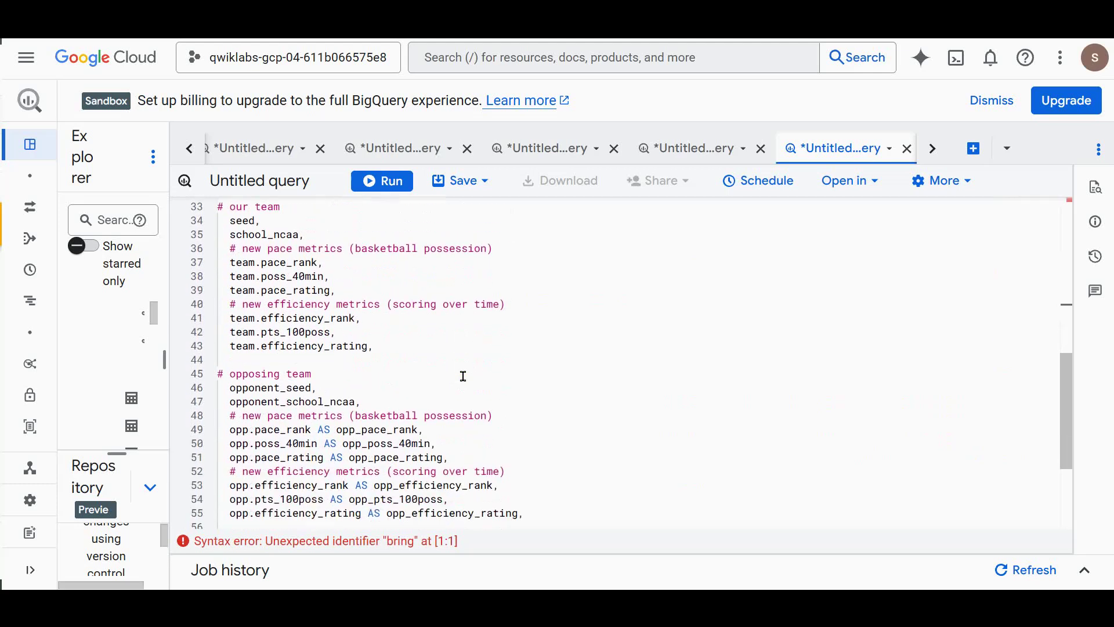
scroll(464, 376, "down", 5)
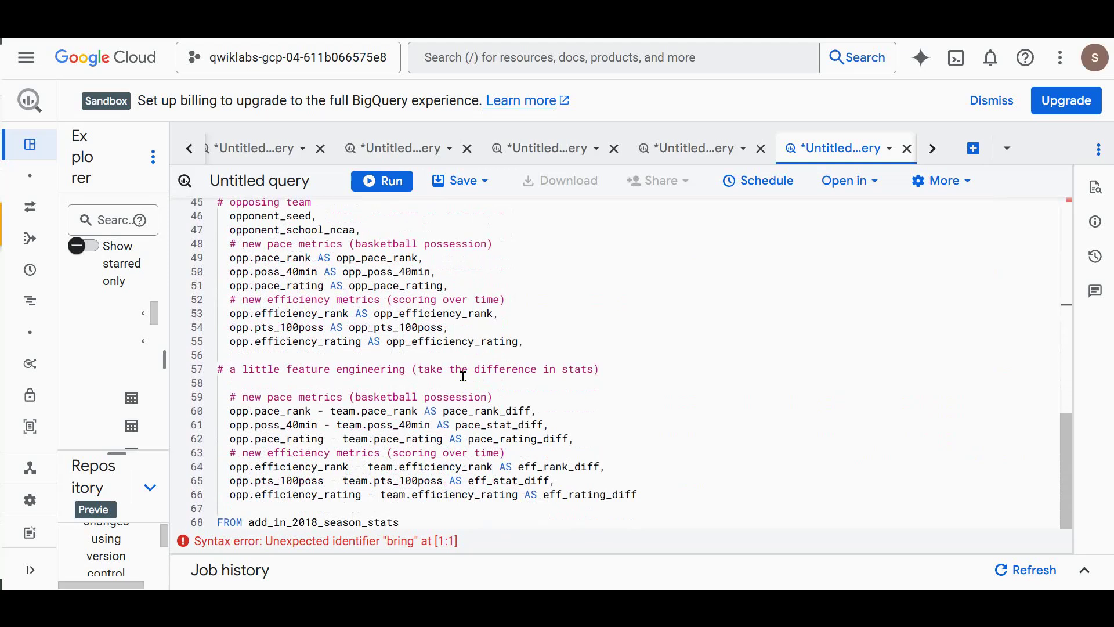
left_click(437, 313)
left_click(383, 180)
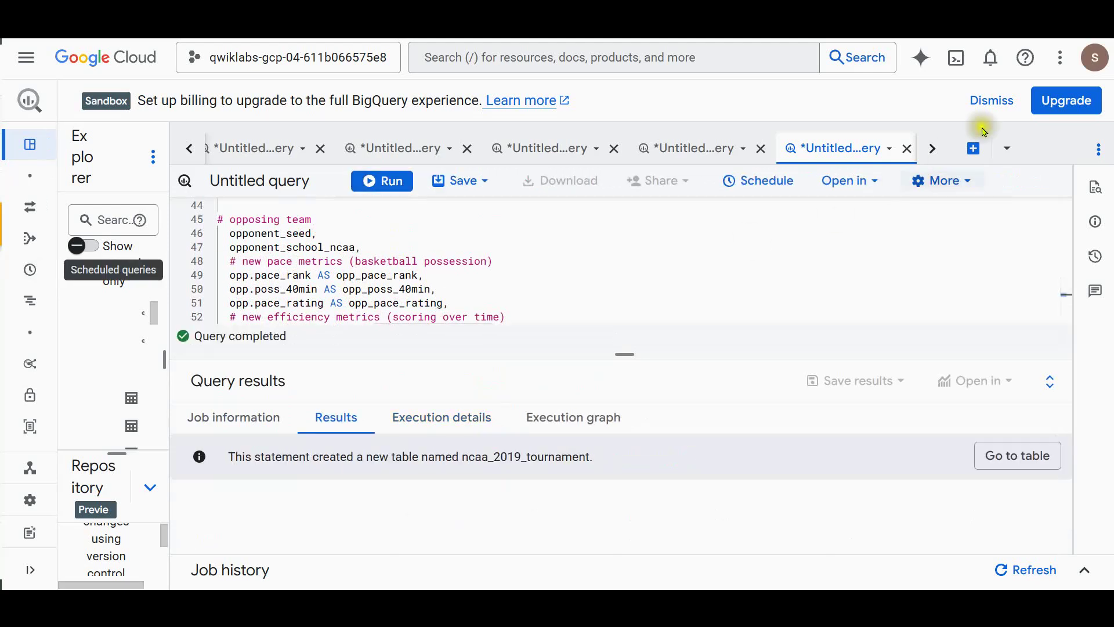
Run a new ML.PREDICT query with bracketology.ncaa_model_updated on ncaa_2019_tournament that creates or replaces table bracketology.ncaa_2019_tournament_predictions
left_click(972, 150)
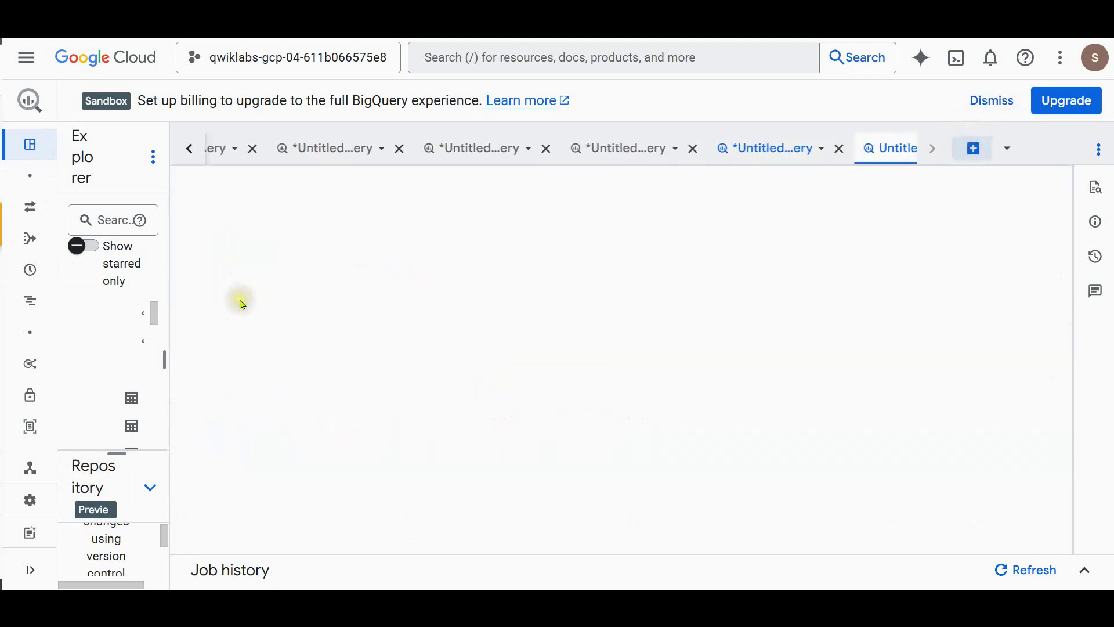
key("ctrl+v")
left_click(383, 181)
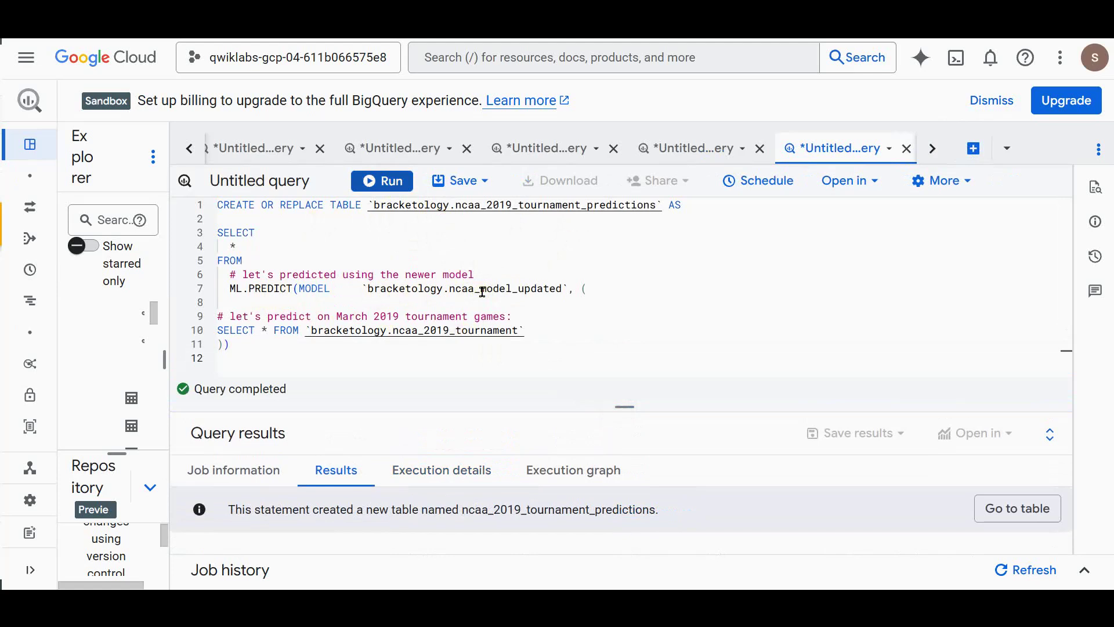
left_click_drag(337, 289, 599, 291)
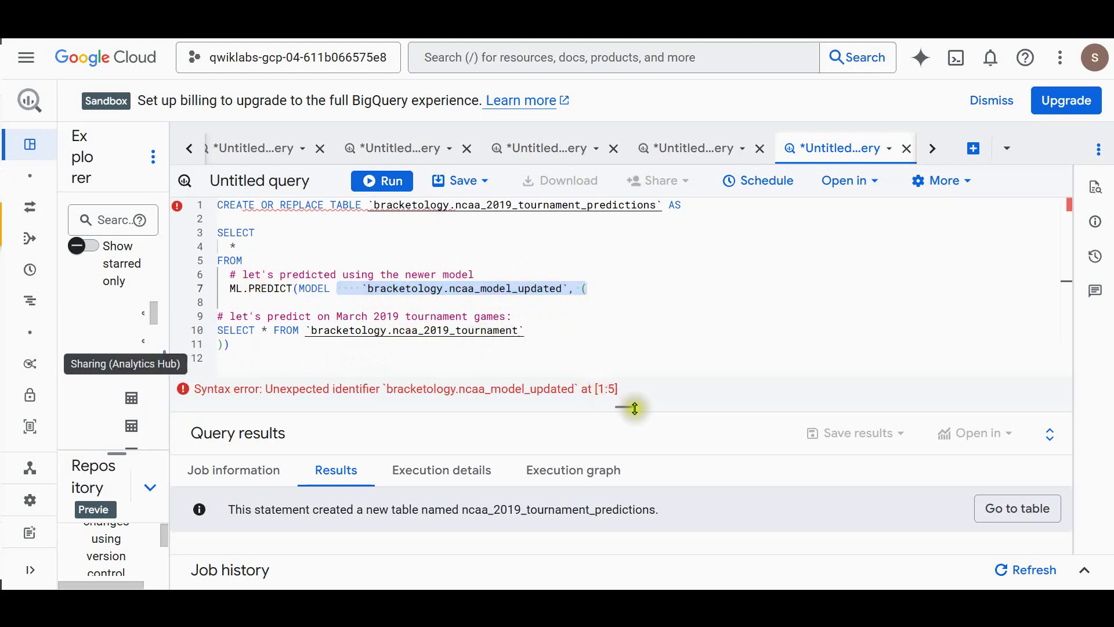
double_click(587, 509)
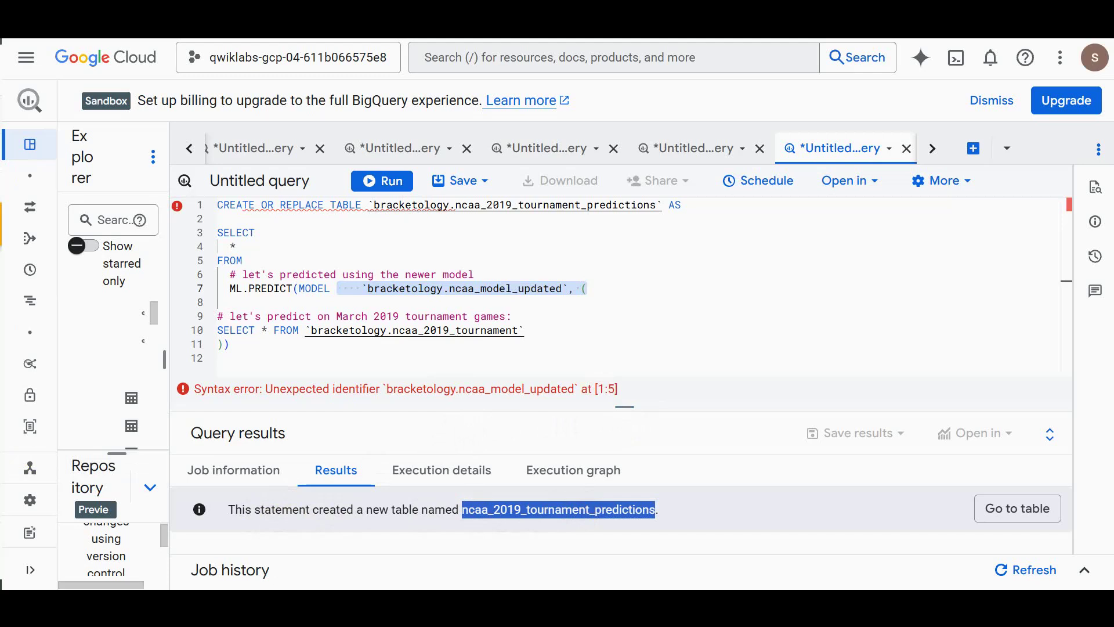
Run a new query on ncaa_2019_tournament_predictions for school_ncaa = 'Duke' with p.prob >= .5, ordered by seed and opponent_seed, and enlarge the results area
left_click(974, 148)
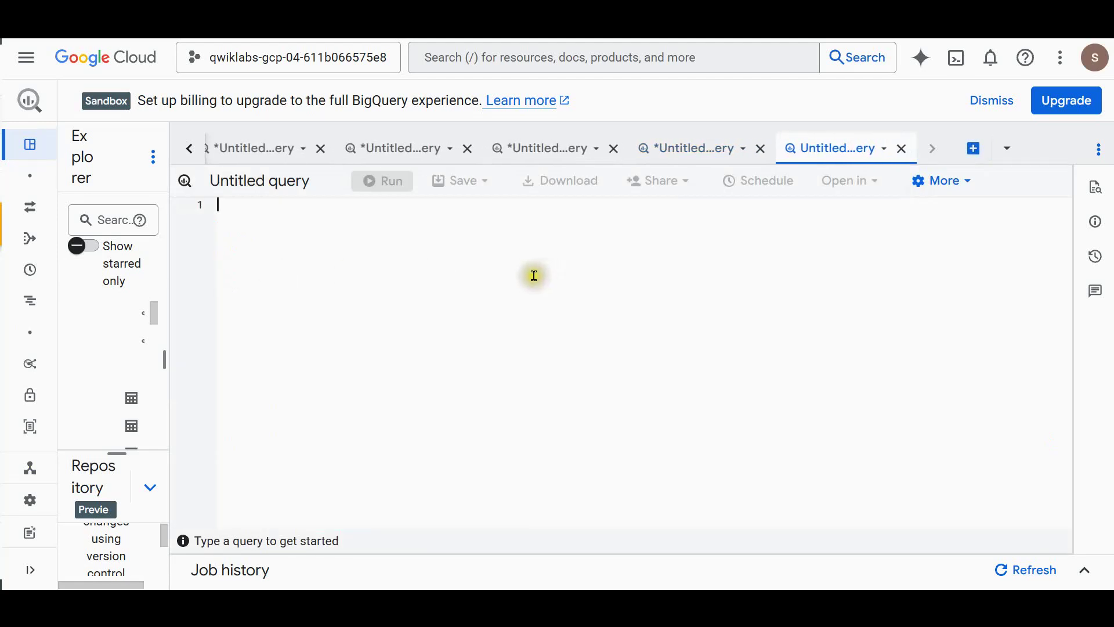
type("SELECT   p.label AS prediction,   ROUND(p.prob,3) AS confidence,   school_ncaa,   seed,   opponent_school_ncaa,   opponent_seed FROM `bracketology.ncaa_2019_tournament_predictions`, UNNEST(predicted_label_probs) AS p WHERE p.prob >= .5 AND school_ncaa = 'Duke' ORDER BY seed, opponent_seed")
left_click_drag(219, 303, 549, 302)
left_click(430, 329)
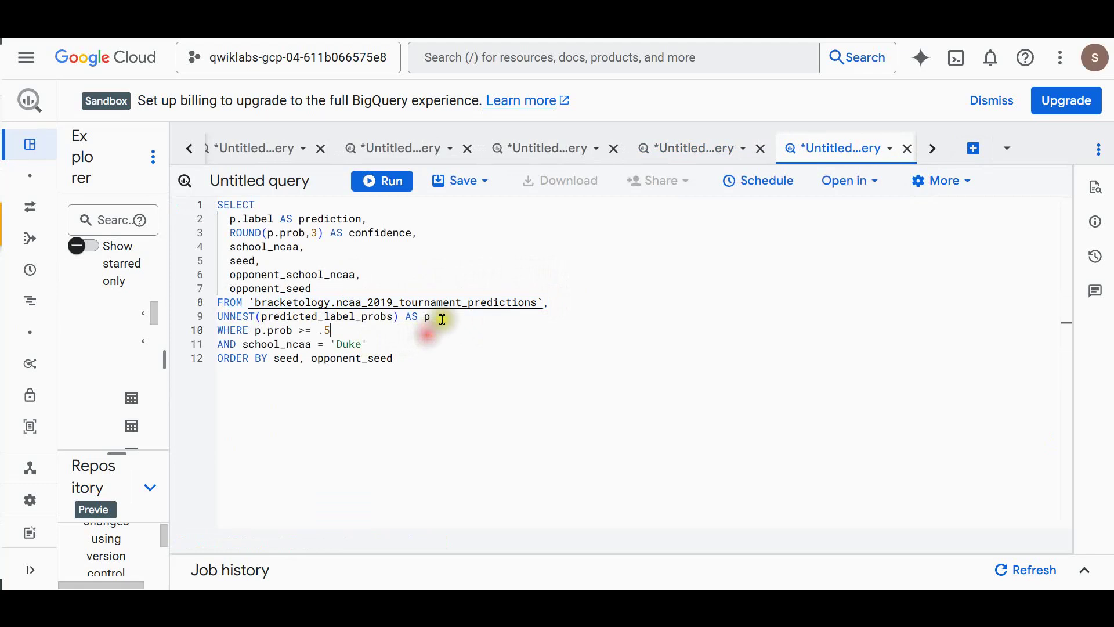
left_click(382, 180)
scroll(373, 310, "down", 2)
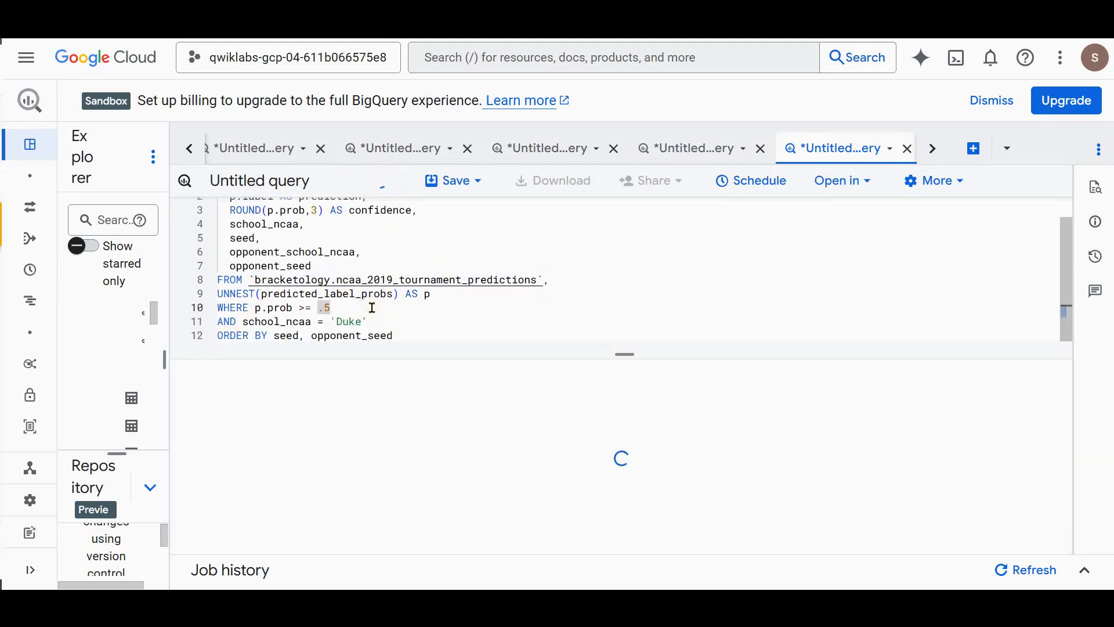
left_click_drag(219, 304, 570, 305)
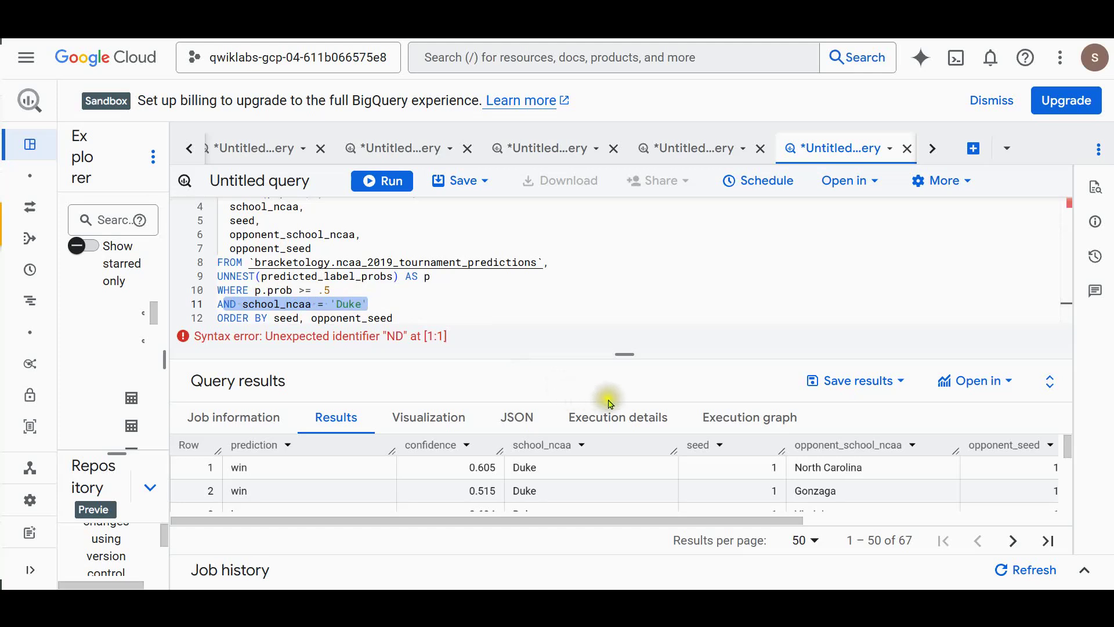
left_click_drag(625, 354, 622, 291)
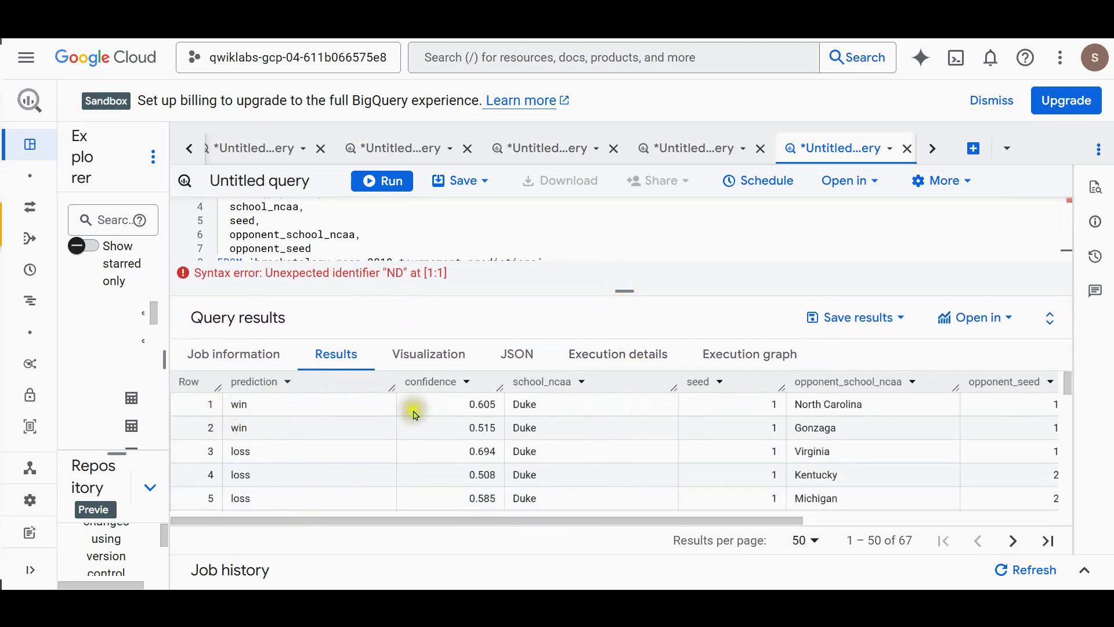
Examine Duke's predicted wins and losses, confidence values and opponents across the result rows, and check the sort options for opponent_school_ncaa
left_click_drag(458, 521, 430, 514)
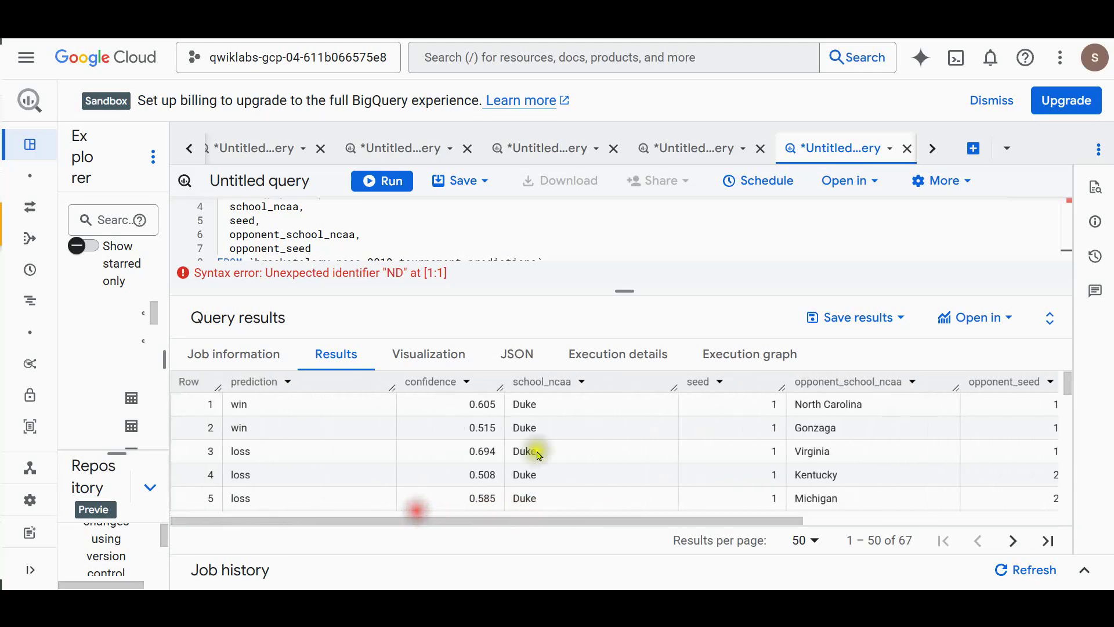
left_click(554, 412)
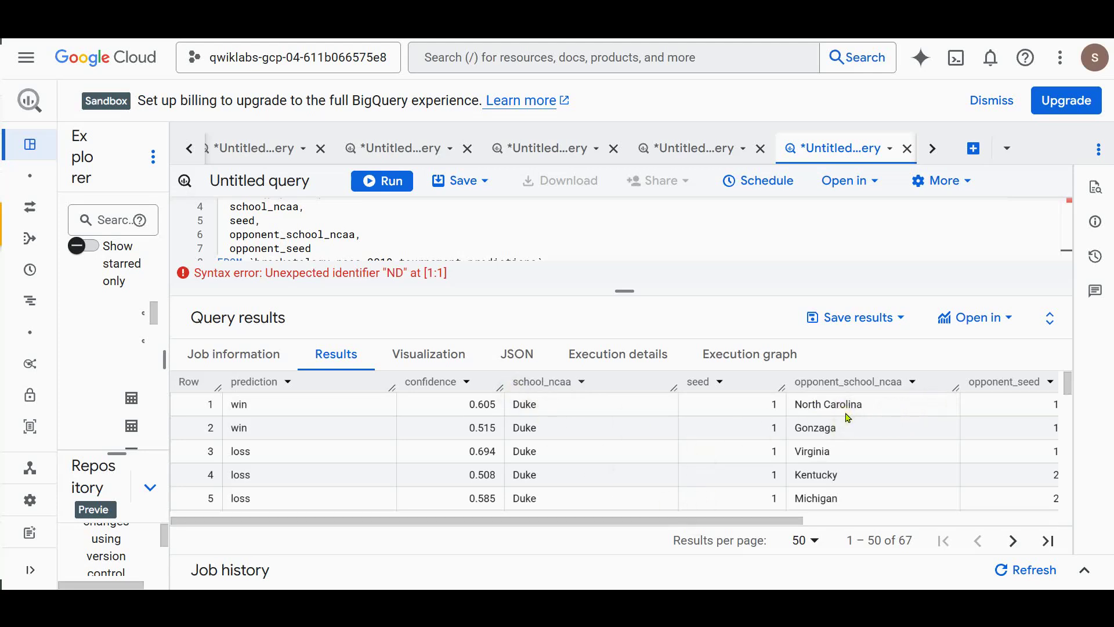
left_click(772, 526)
left_click_drag(771, 526, 634, 528)
scroll(836, 492, "down", 2)
scroll(836, 493, "down", 4)
scroll(836, 492, "down", 1)
left_click(913, 382)
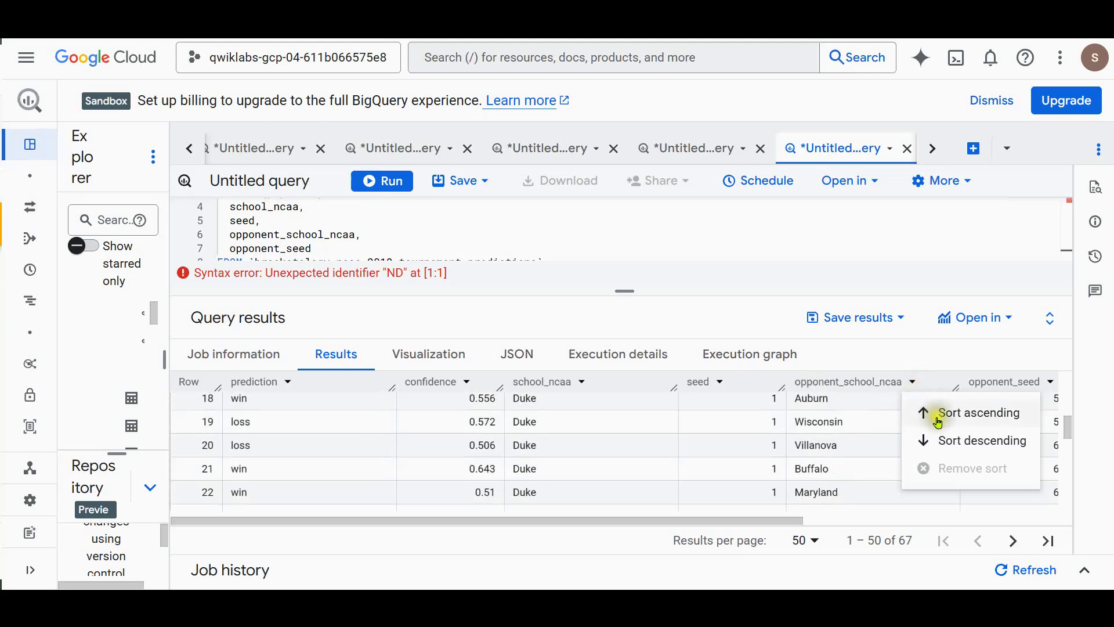
left_click(935, 439)
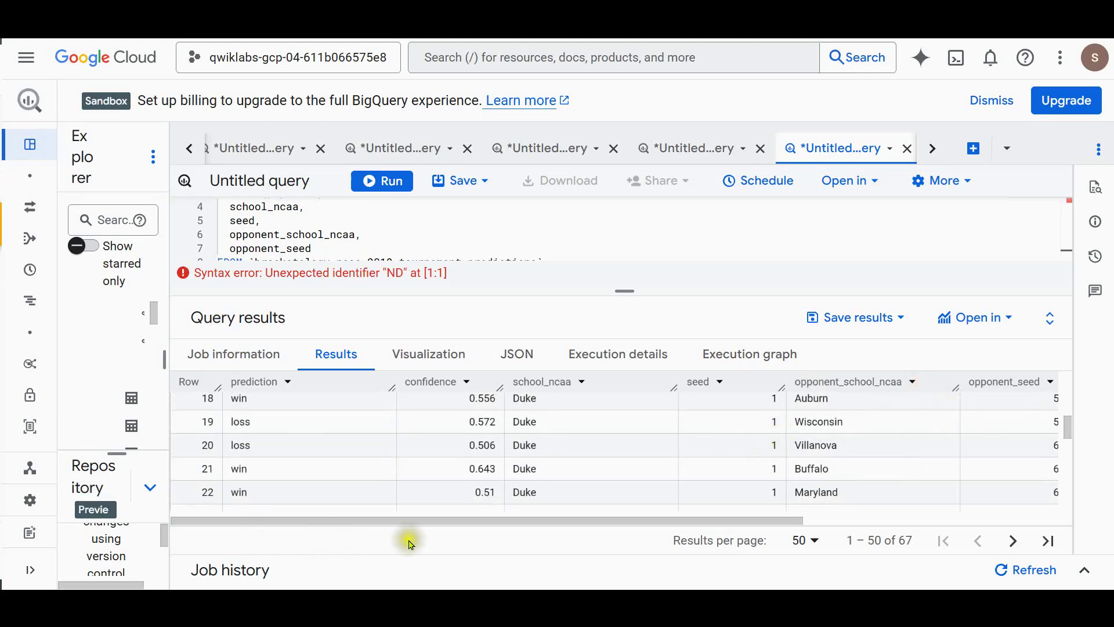
scroll(861, 491, "up", 3)
scroll(862, 493, "up", 5)
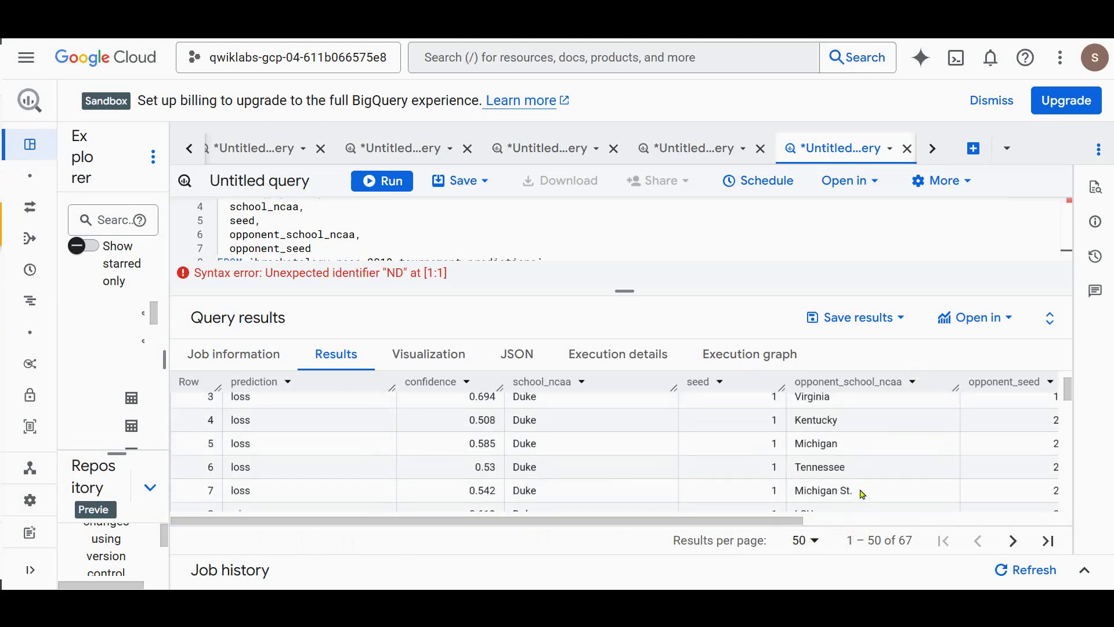
scroll(862, 494, "down", 6)
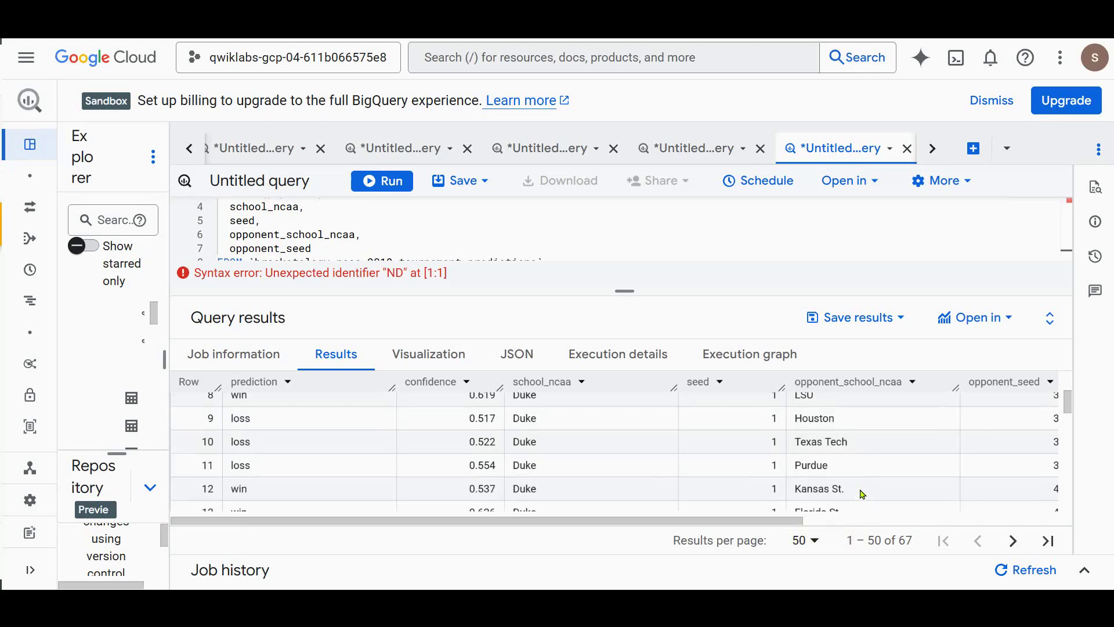
scroll(862, 494, "down", 7)
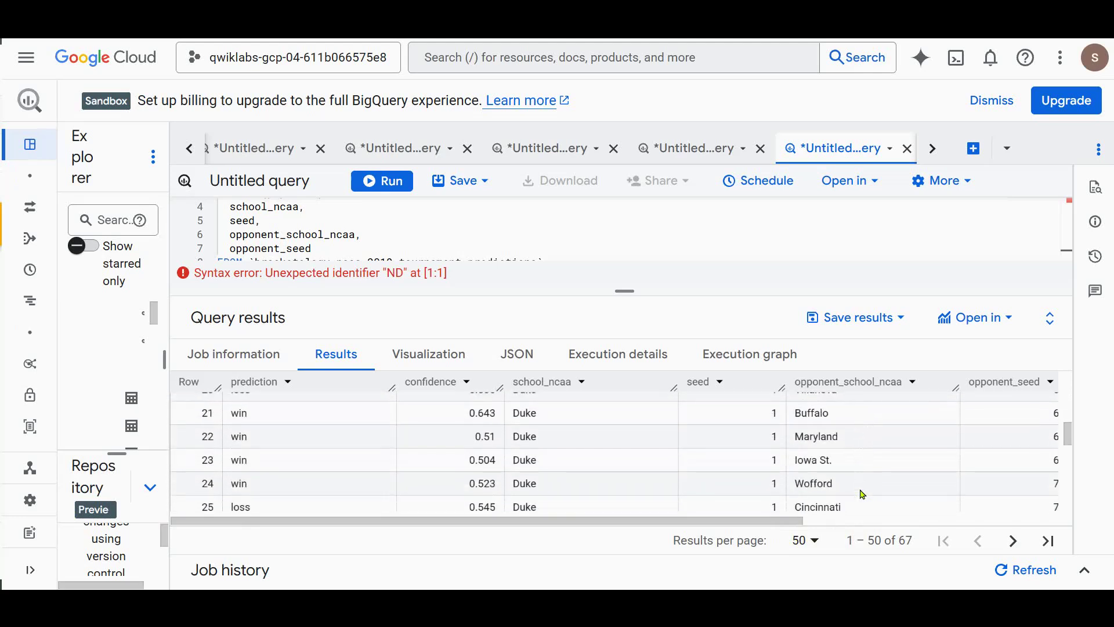
scroll(862, 494, "down", 2)
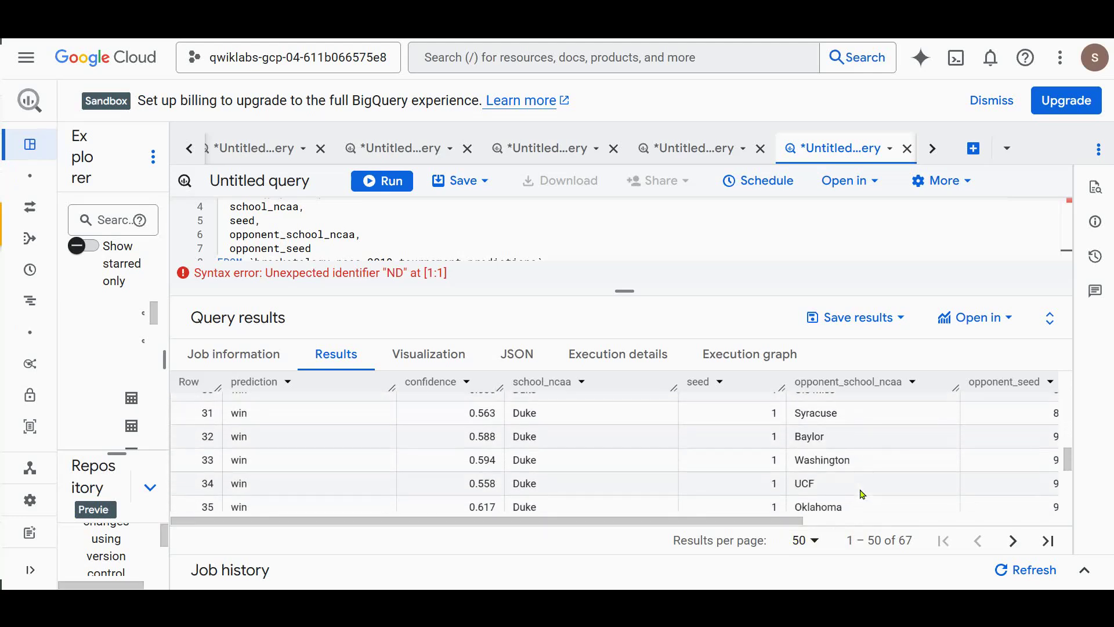